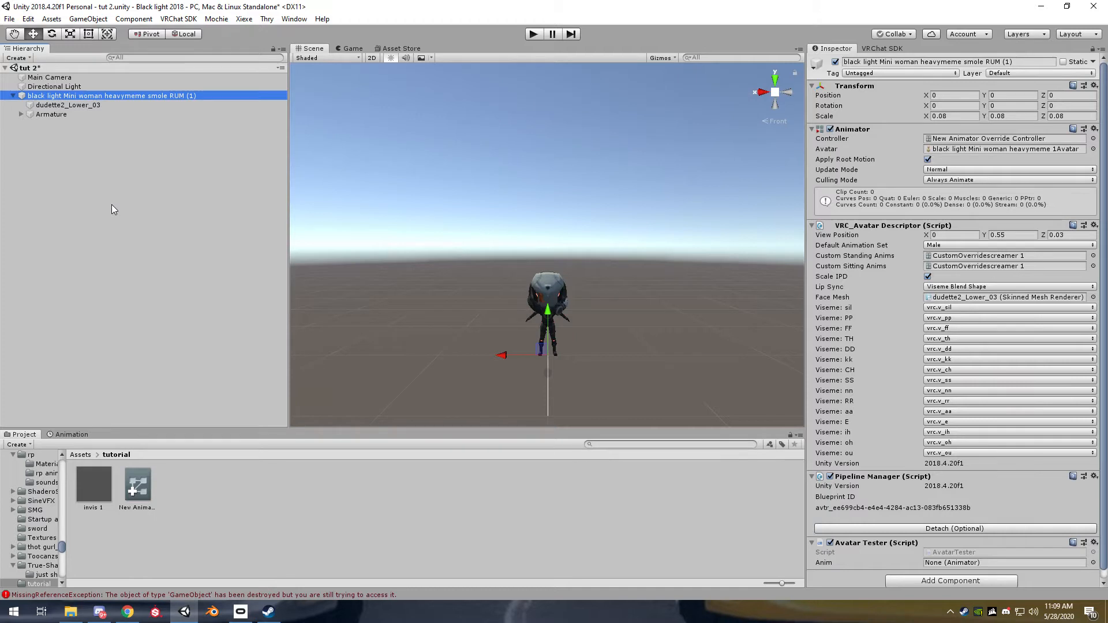
click(129, 298)
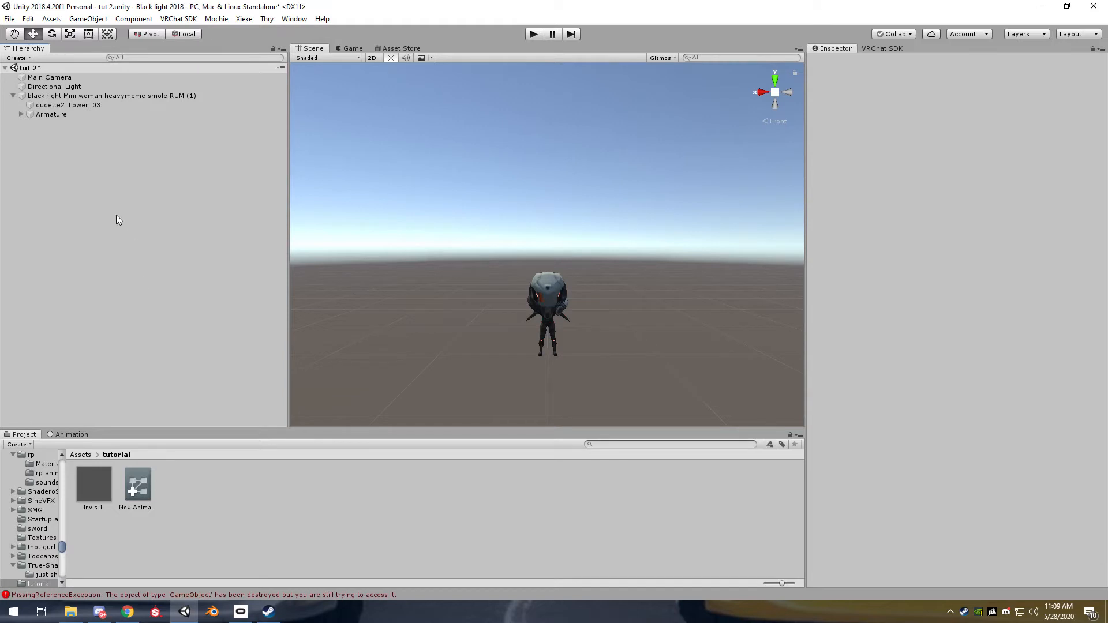
right_click(121, 182)
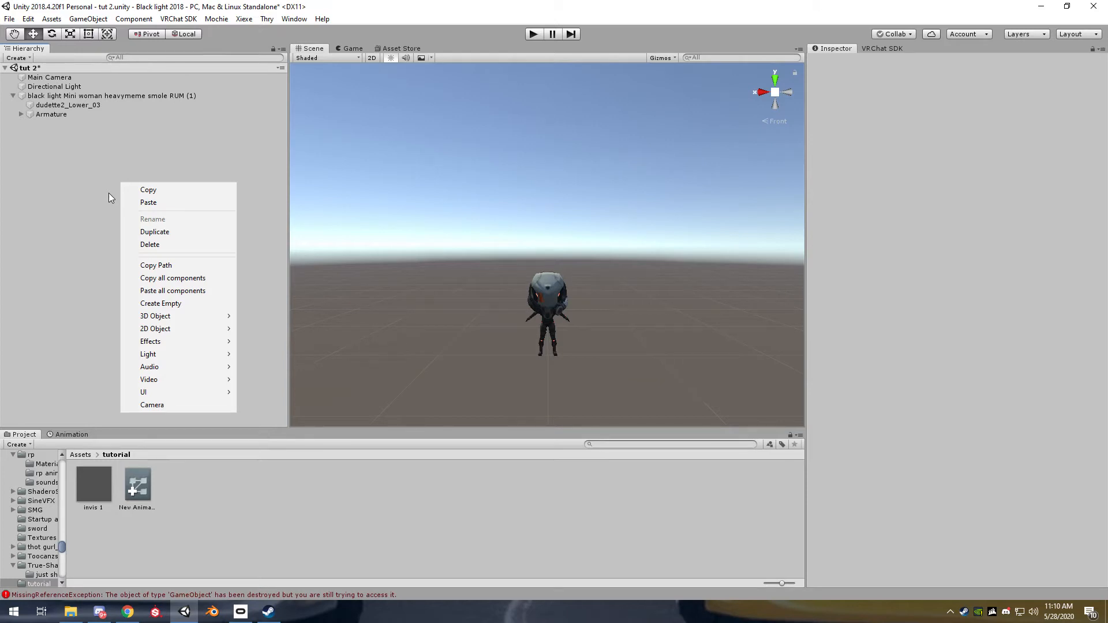
click(115, 149)
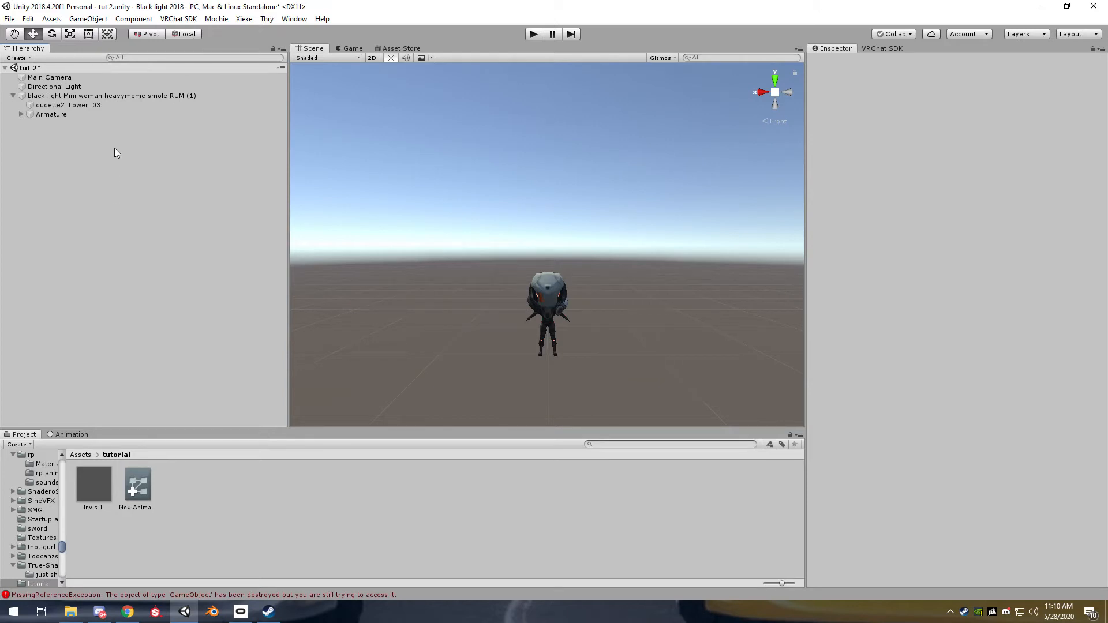
Add a 3D cube to the scene and remove its Box Collider component
right_click(53, 140)
mouse_move(128, 276)
click(230, 275)
click(1102, 309)
click(993, 339)
Scale the cube down uniformly to about 0.3 above the avatar's head
click(69, 35)
mouse_move(547, 245)
mouse_down()
mouse_move(522, 258)
mouse_move(545, 247)
mouse_up()
click(45, 130)
Rename the cube as "Cube on hold" and make it a direct child of the avatar root object
click(43, 124)
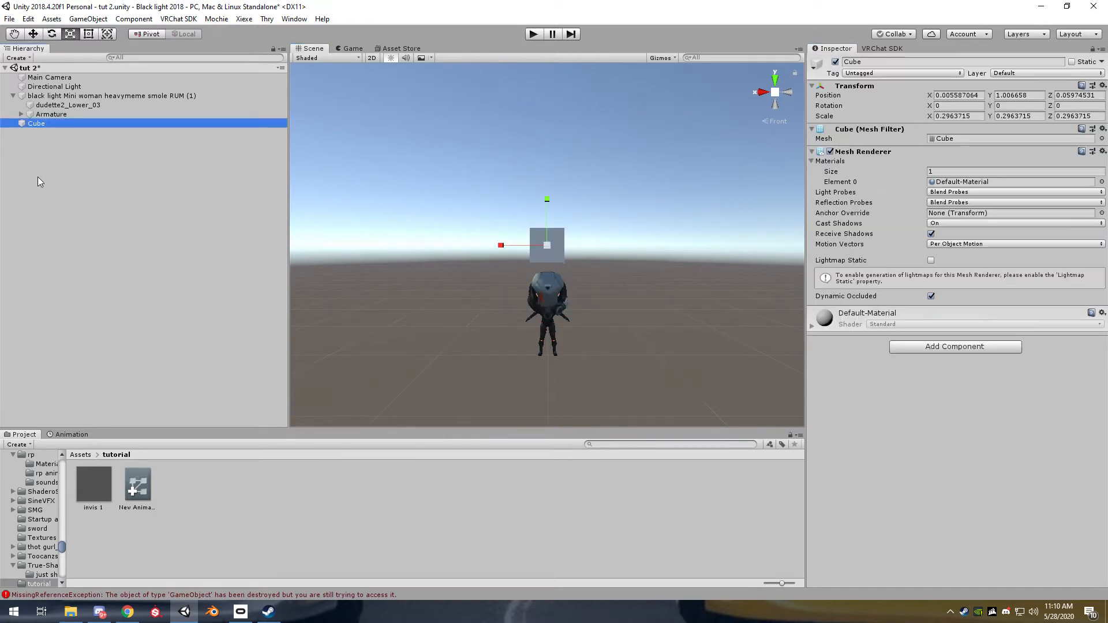
right_click(43, 127)
click(82, 162)
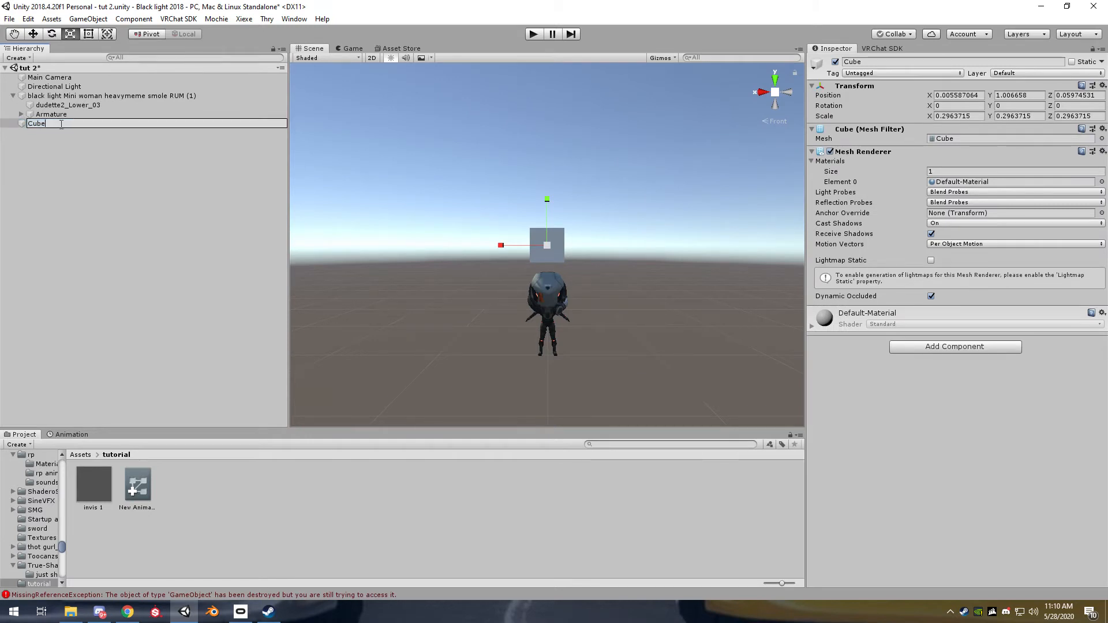
text(on hold)
key(Return)
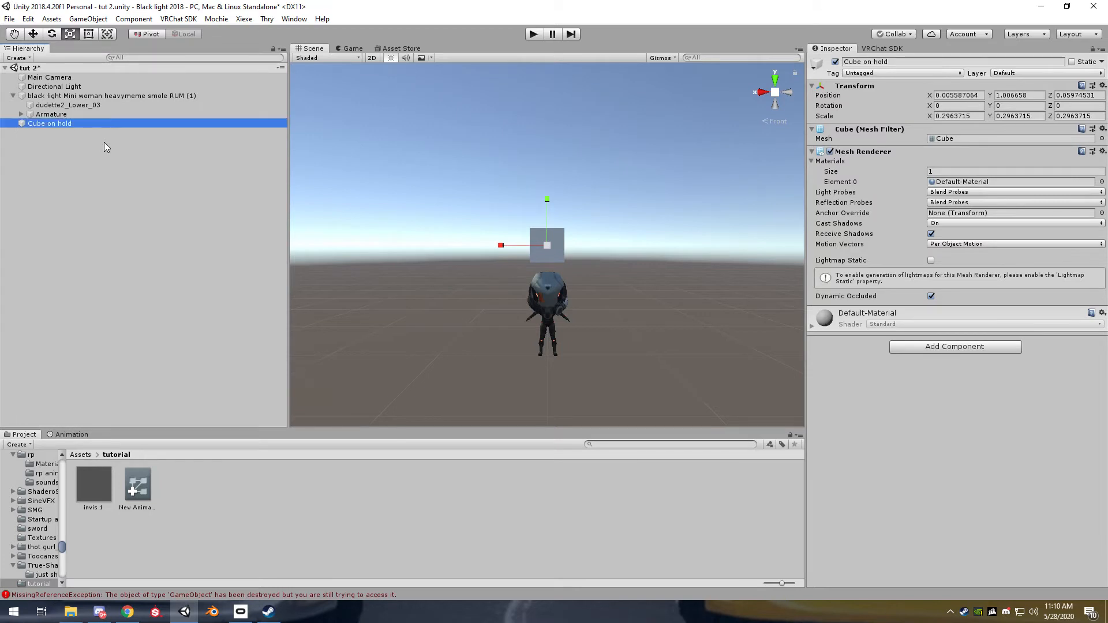
drag(53, 124, 58, 102)
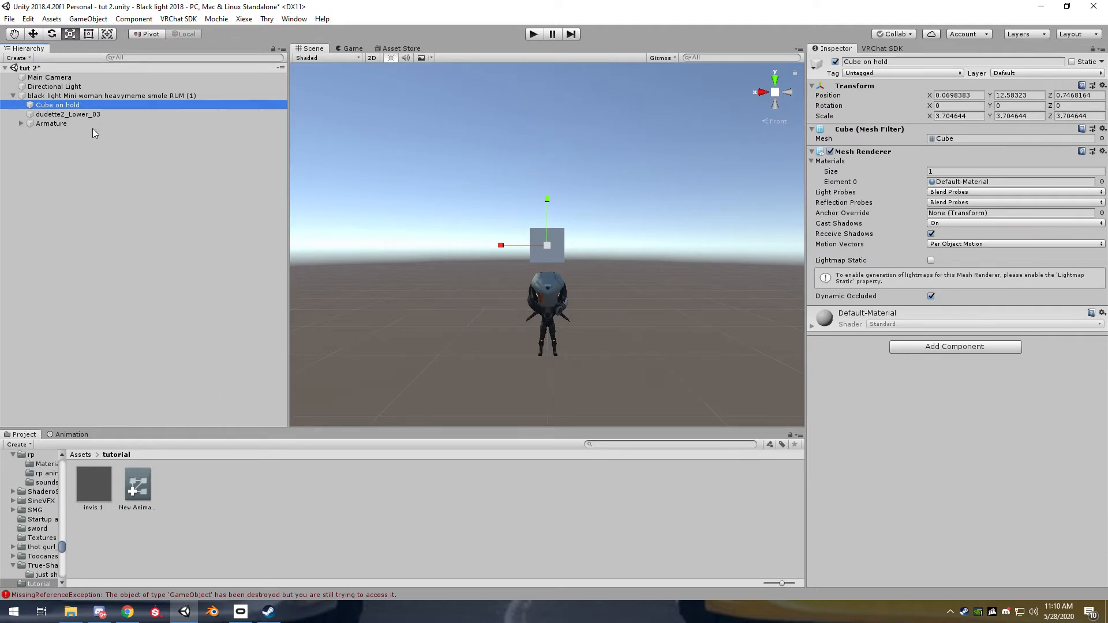
click(100, 155)
click(71, 114)
click(79, 107)
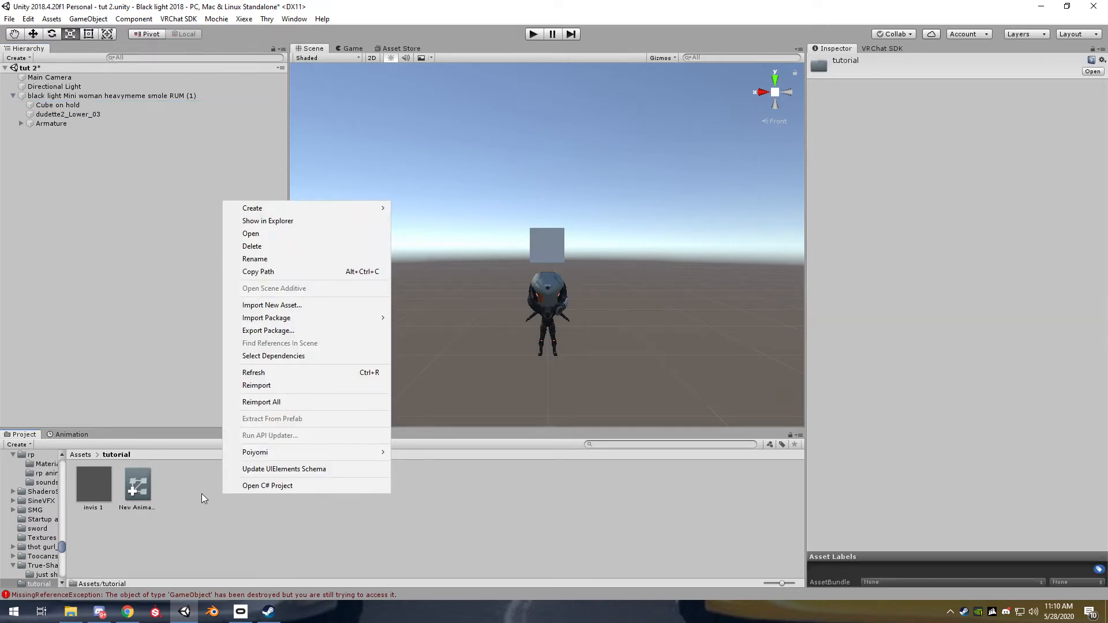
Duplicate "Cube on hold" under the avatar and rename the copy as "Cube on release"
click(67, 104)
right_click(66, 104)
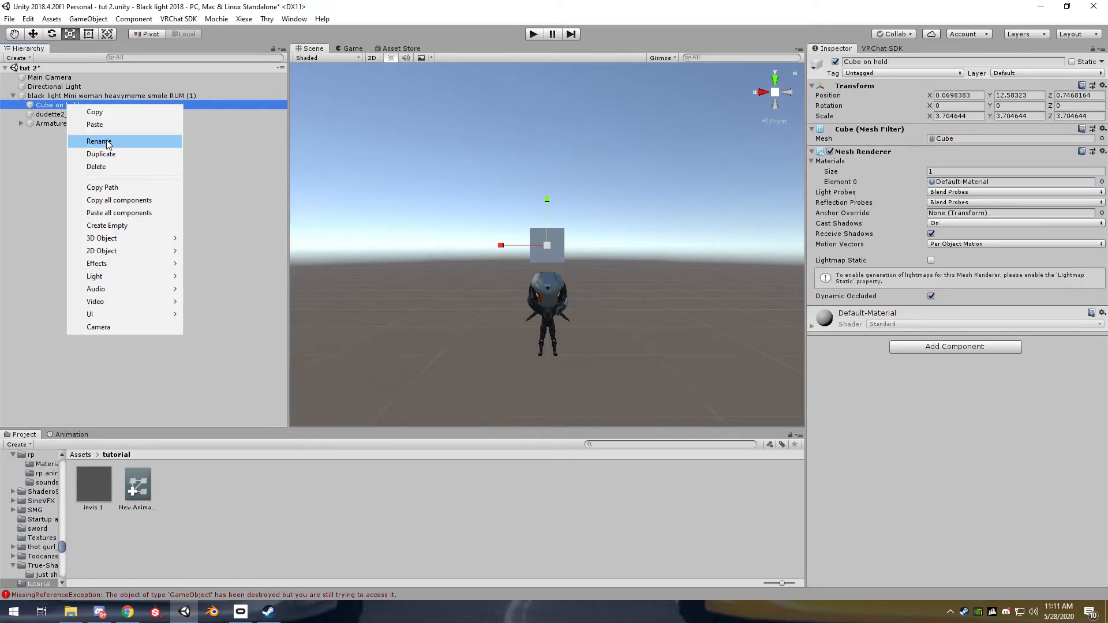
click(106, 150)
drag(81, 137, 85, 109)
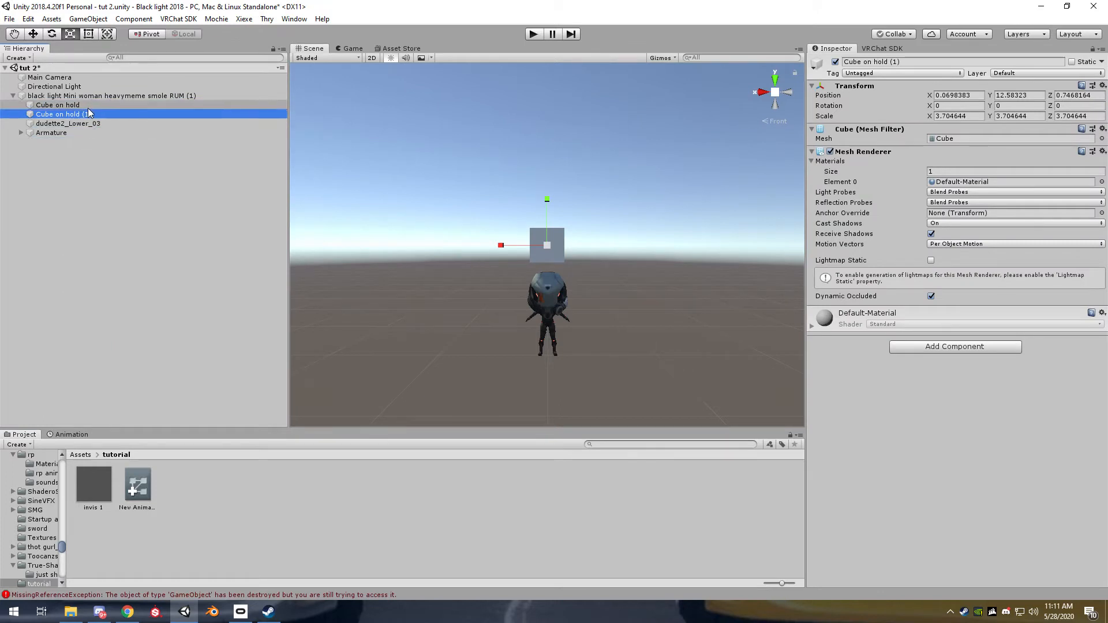
right_click(90, 114)
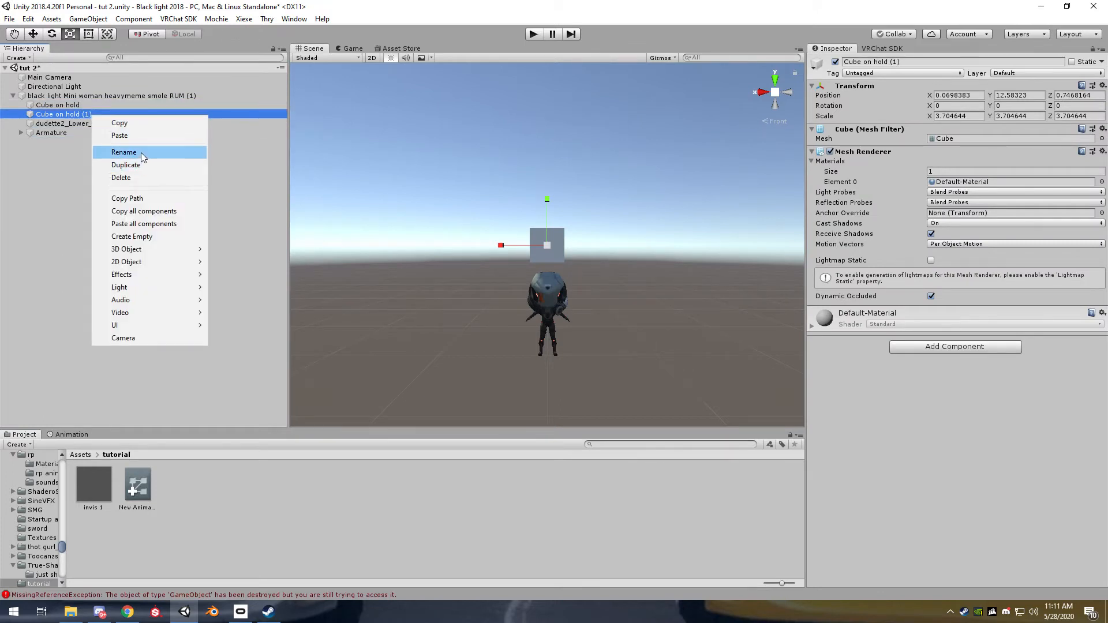
click(141, 153)
drag(67, 114, 239, 143)
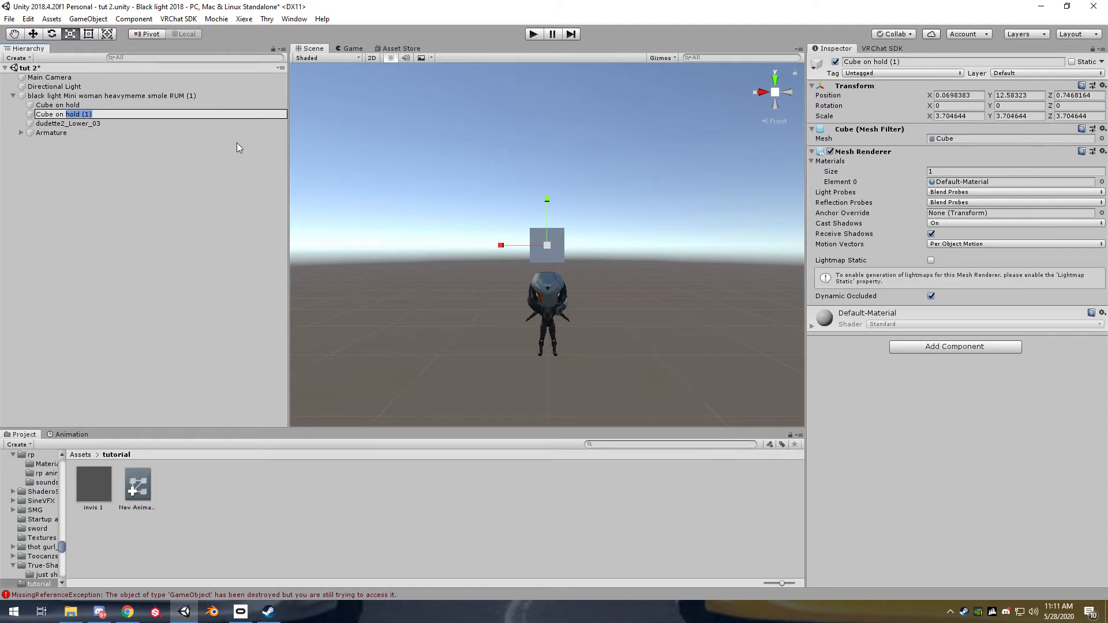
text(release)
key(Return)
click(122, 250)
click(75, 97)
click(75, 105)
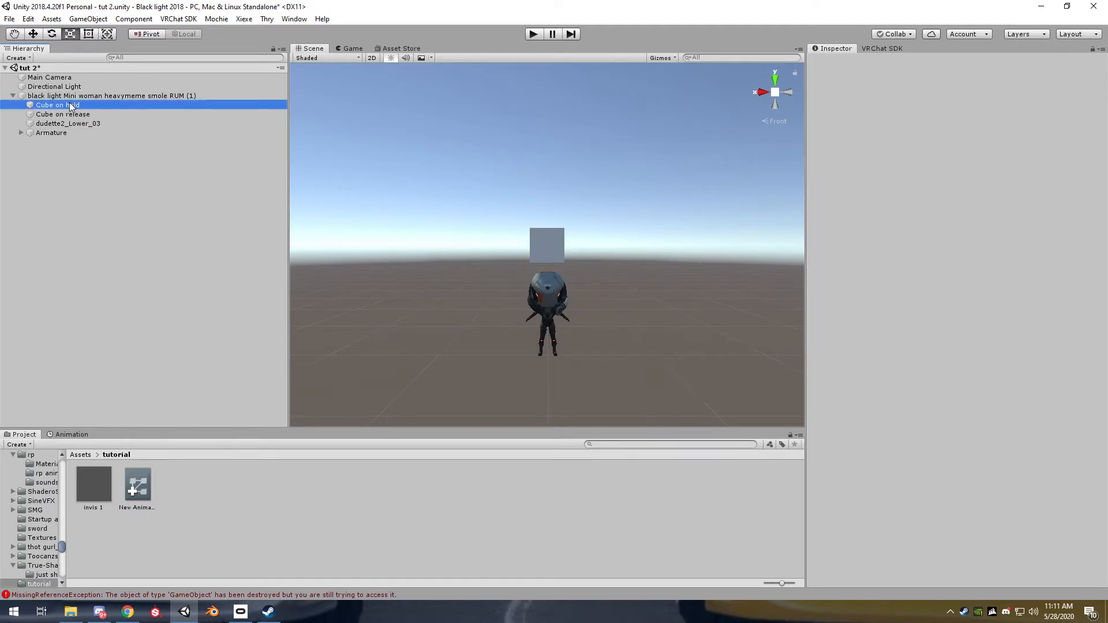
click(75, 114)
Create an animation clip named "left" in the tutorial project folder
click(154, 519)
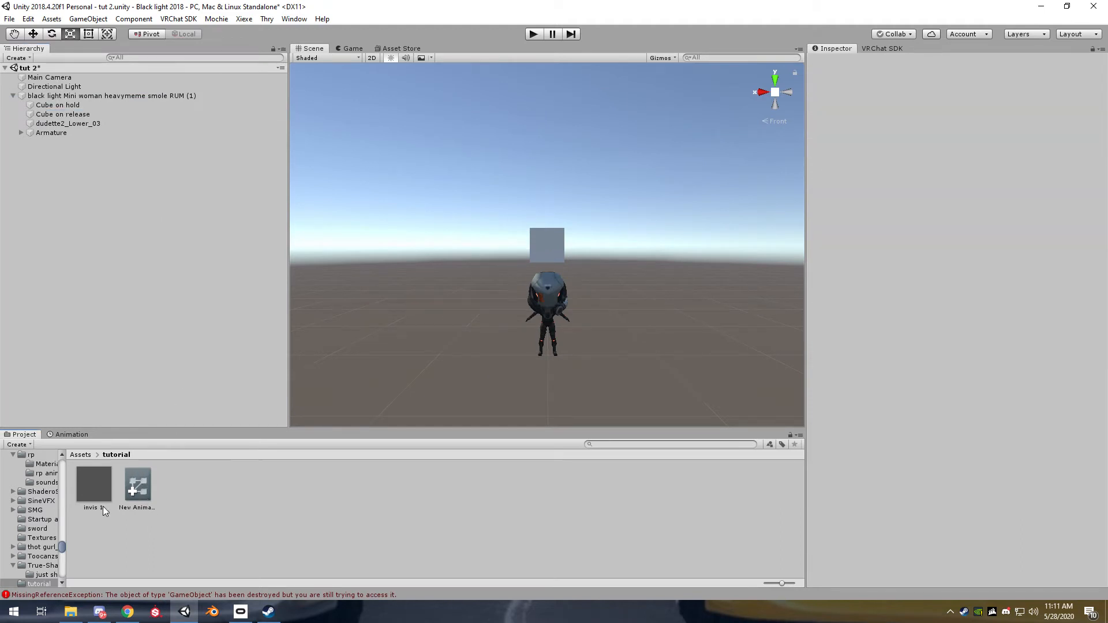
right_click(223, 482)
mouse_move(300, 196)
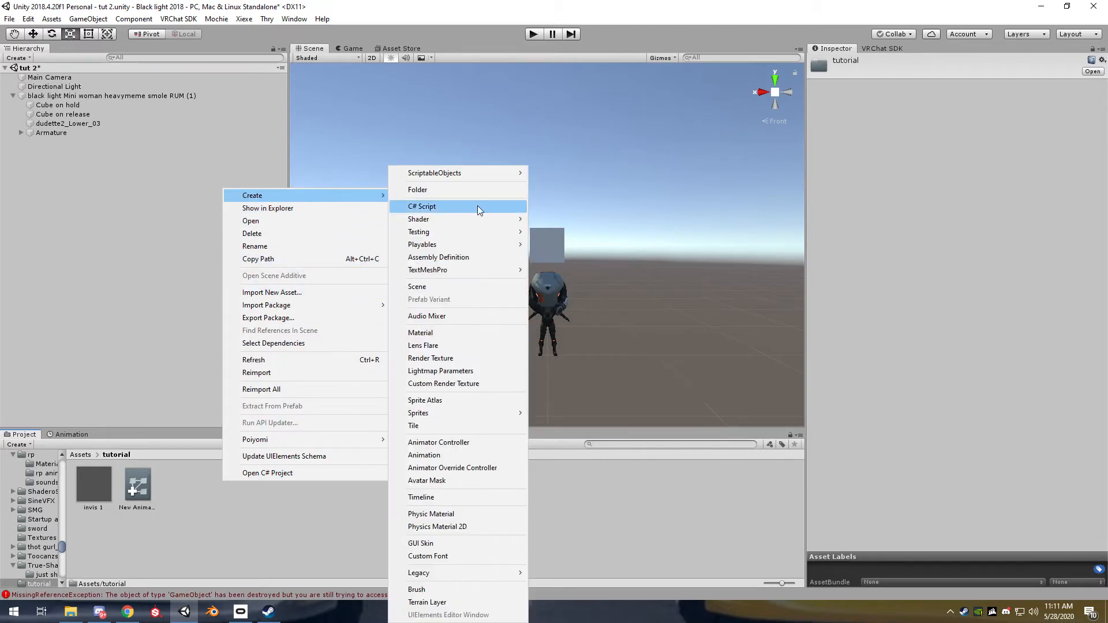
click(456, 456)
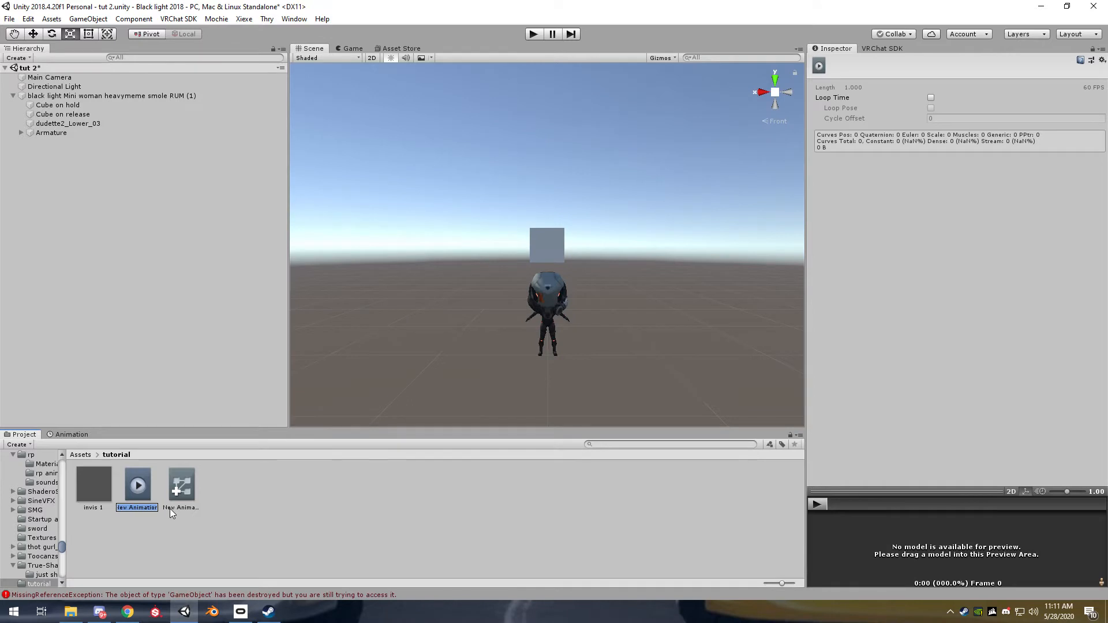
text(left)
key(Return)
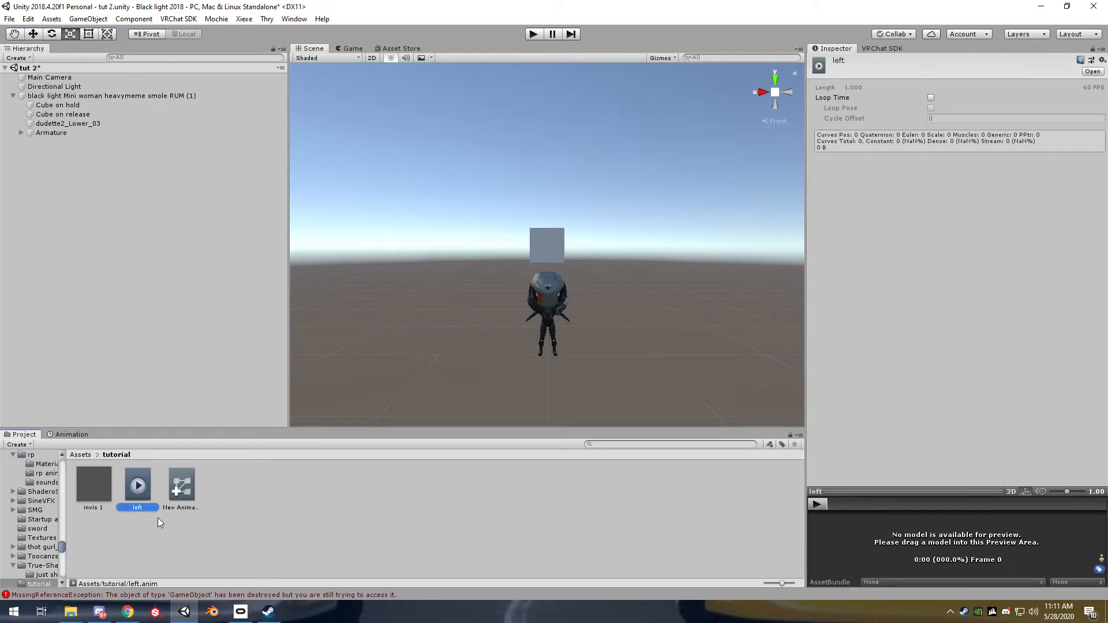
Duplicate the "left" animation clip and rename the copy as "right"
key(ctrl+d)
click(196, 505)
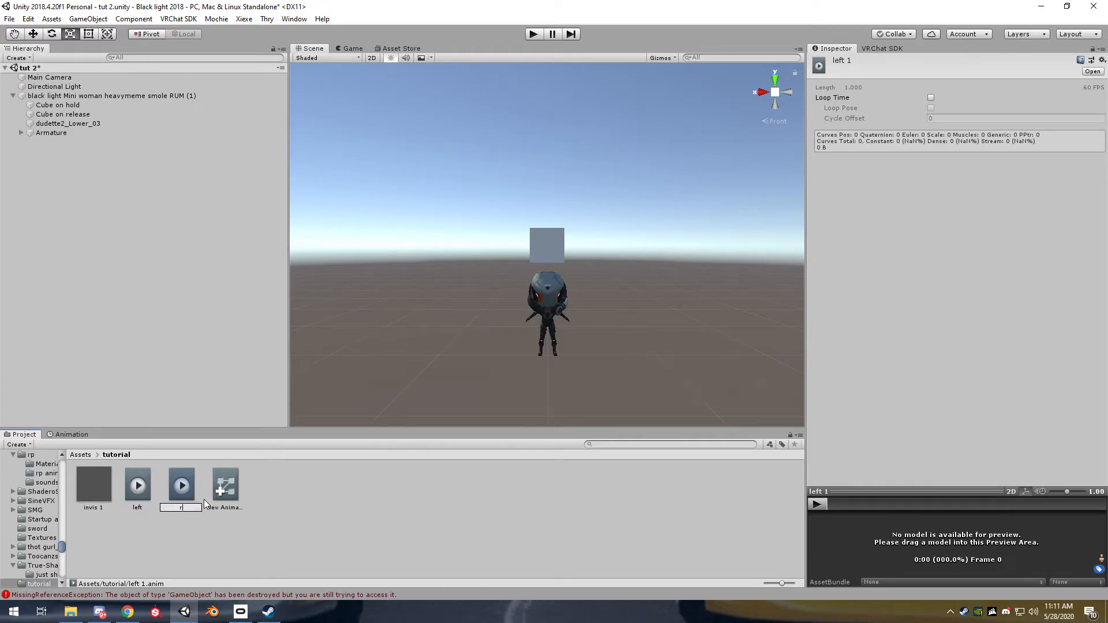
text(right)
key(Return)
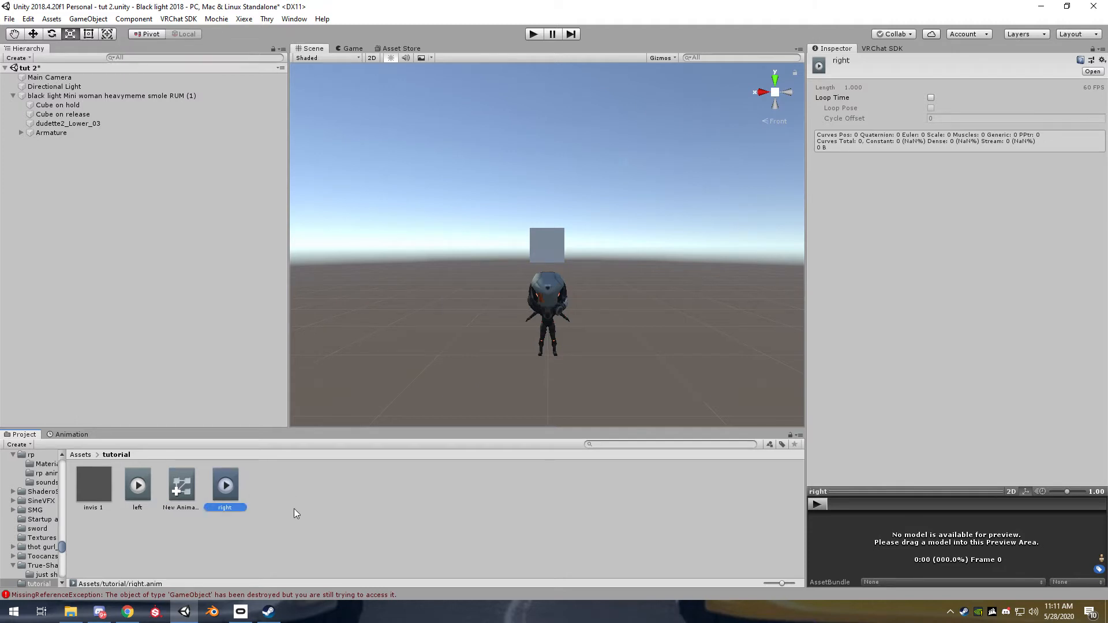
Assign the "left" clip to "Cube on hold" and the "right" clip to "Cube on release"
click(138, 488)
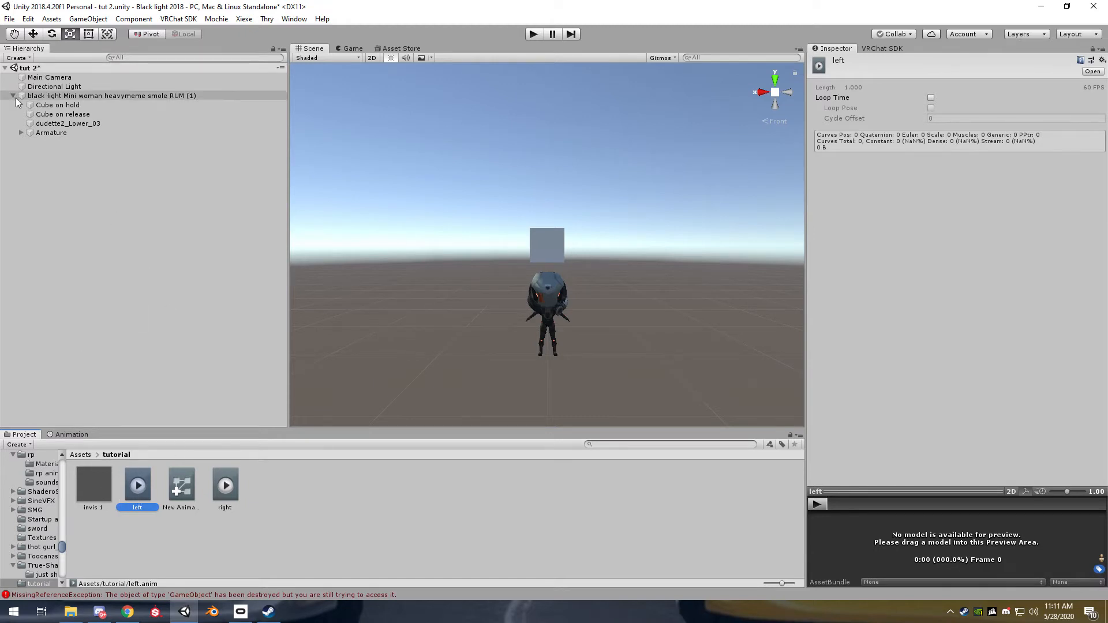
drag(138, 506, 82, 104)
drag(138, 229, 65, 114)
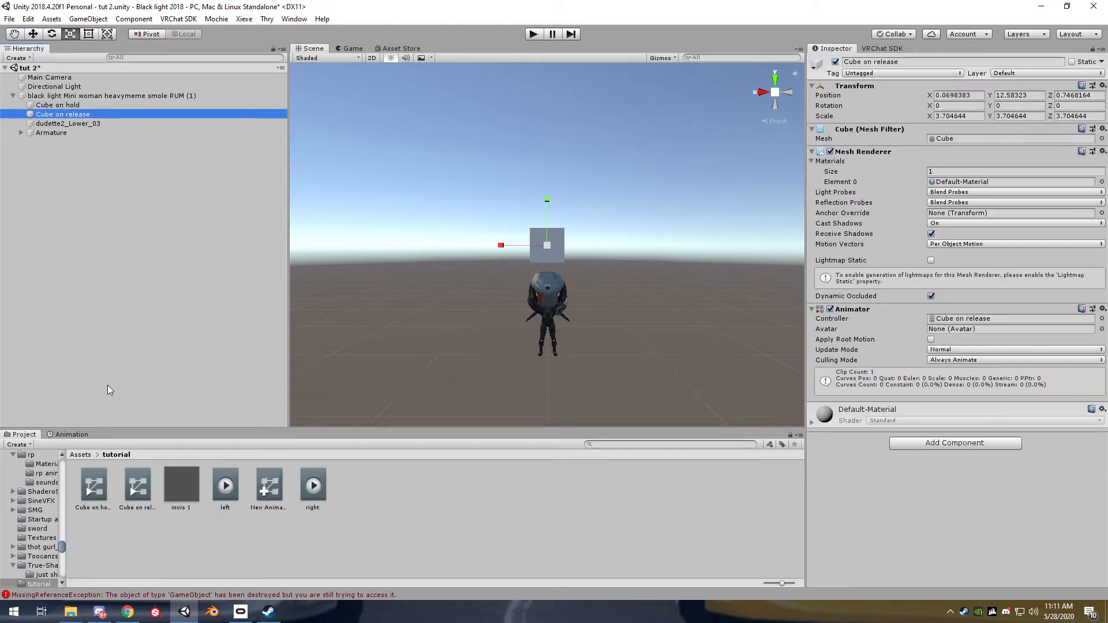
Record position keyframes for "Cube on hold" in the "left" clip: its starting position at frame 0 and X about 7.71 at frame 30
click(72, 434)
click(82, 105)
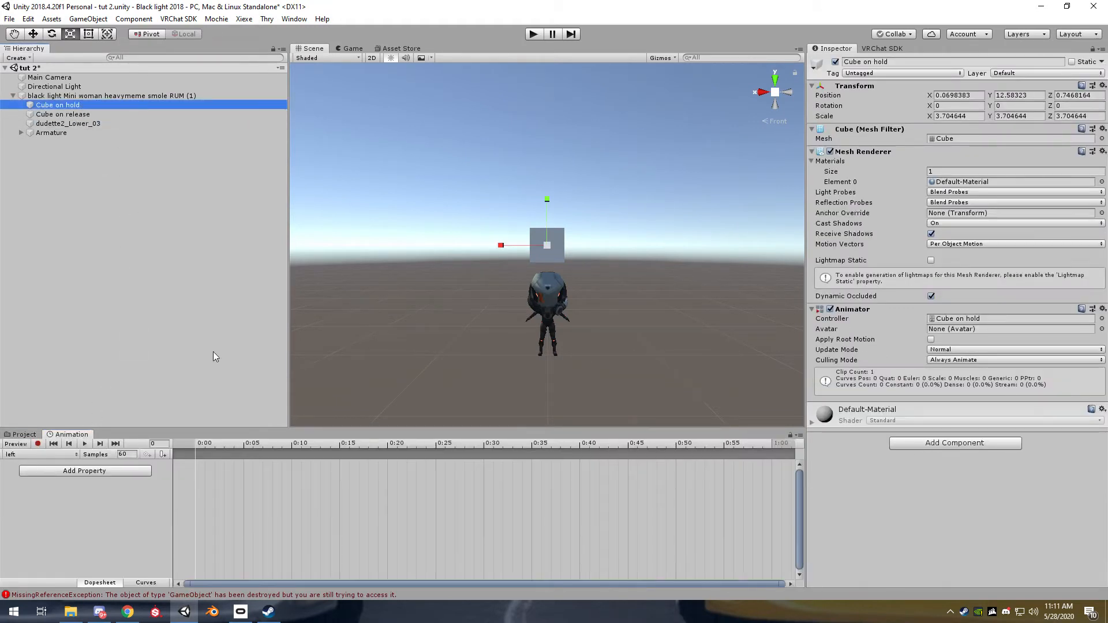
click(38, 444)
key(w)
drag(500, 246, 440, 247)
key(ctrl+z)
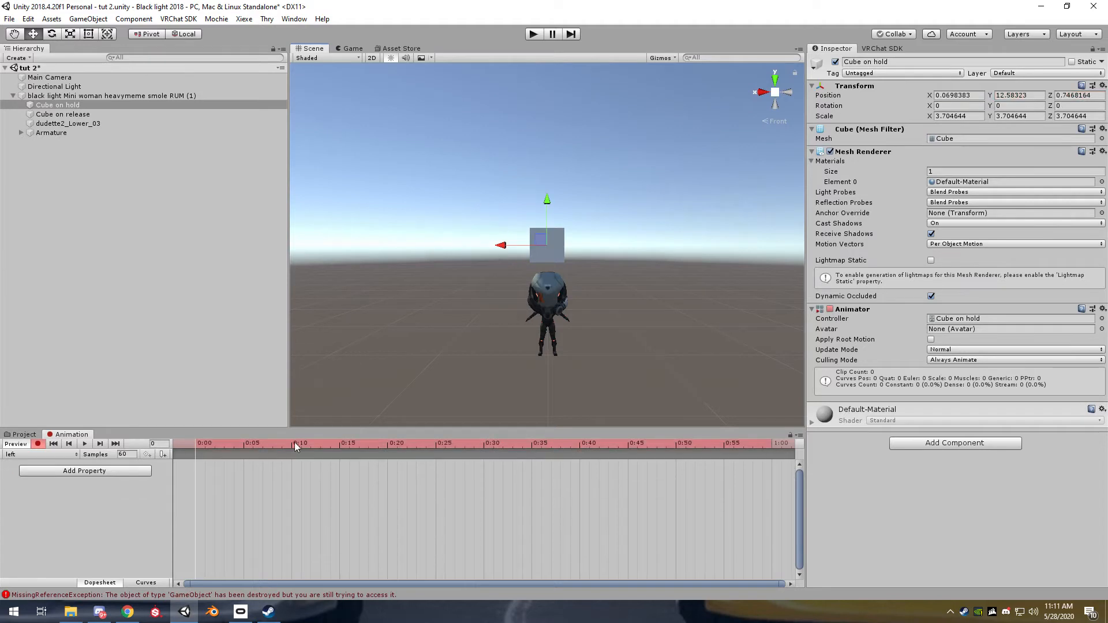
drag(500, 247, 501, 246)
click(485, 445)
drag(501, 247, 439, 253)
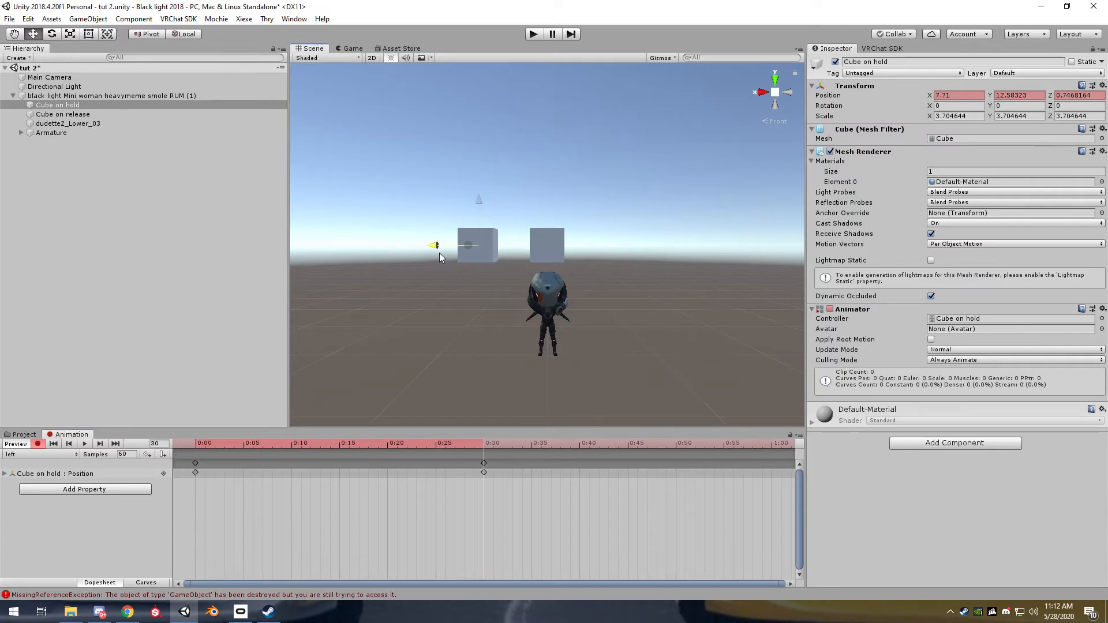
Animate "Cube on release" in the "right" clip from the copied X 7.71 keyframe at frame 0 back to X about 0.14 at frame 30
click(483, 463)
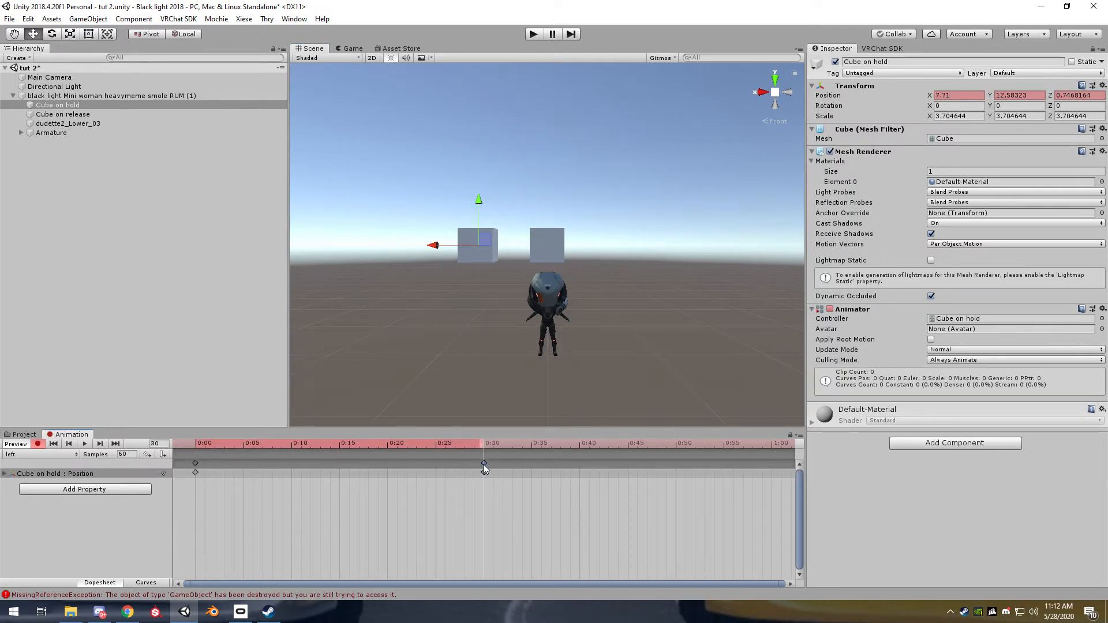
click(79, 115)
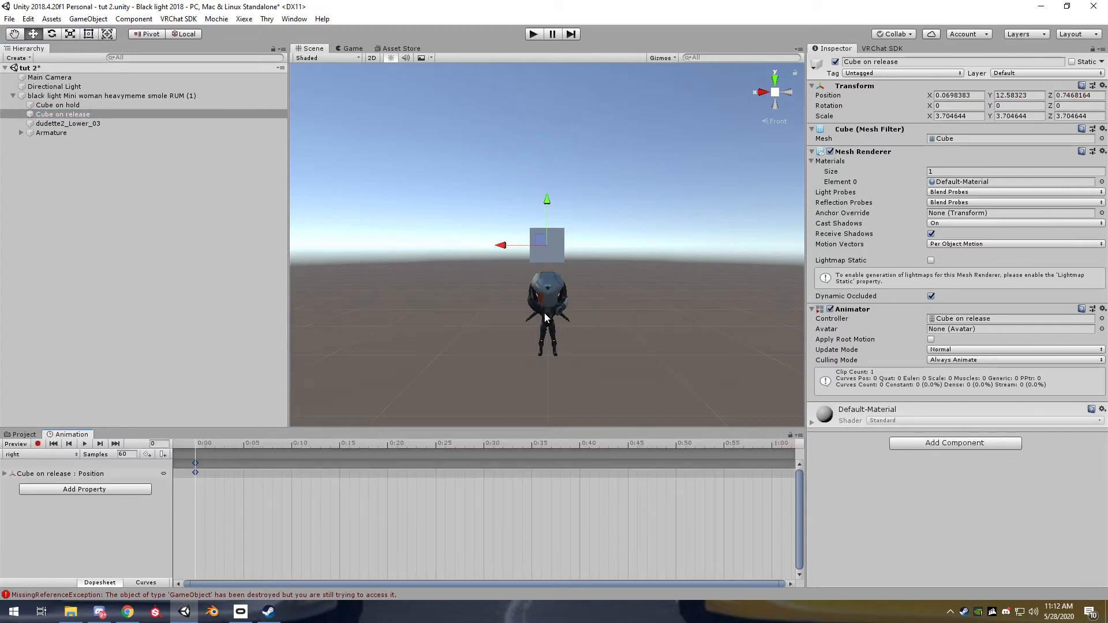
click(37, 444)
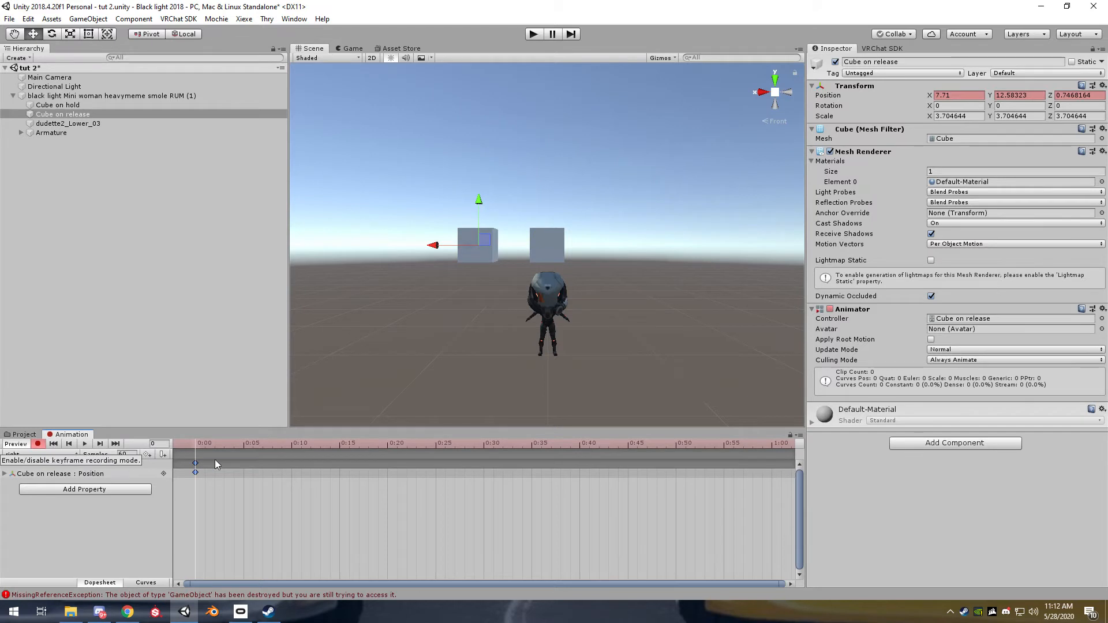
click(487, 445)
drag(436, 245, 508, 243)
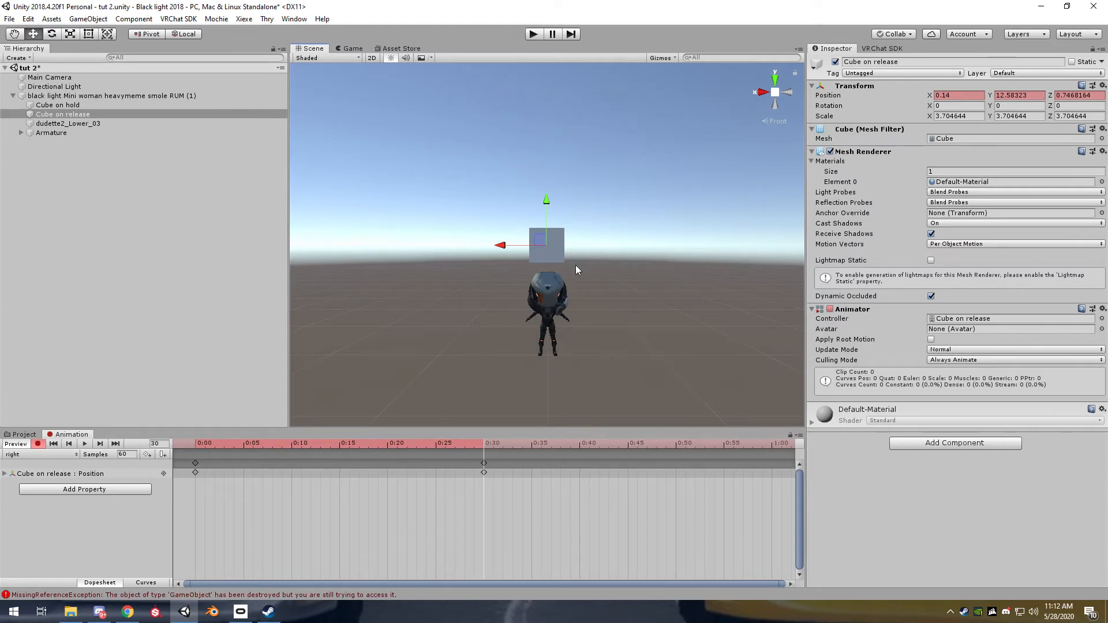
click(17, 444)
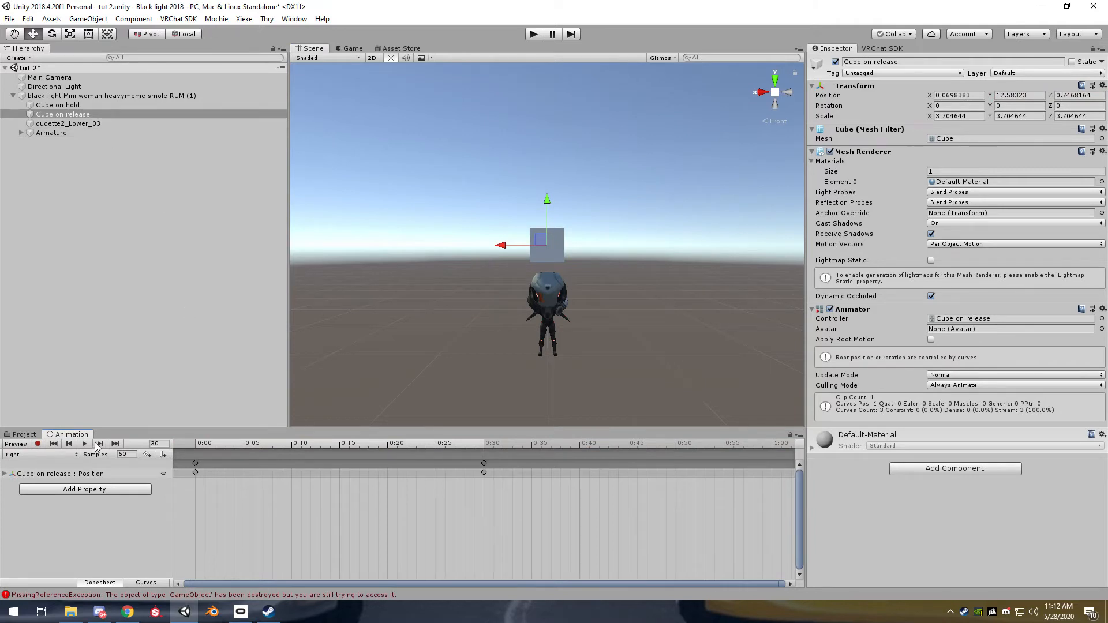
Play back the "left" animation on "Cube on hold" and the "right" animation on "Cube on release"
click(58, 104)
click(85, 444)
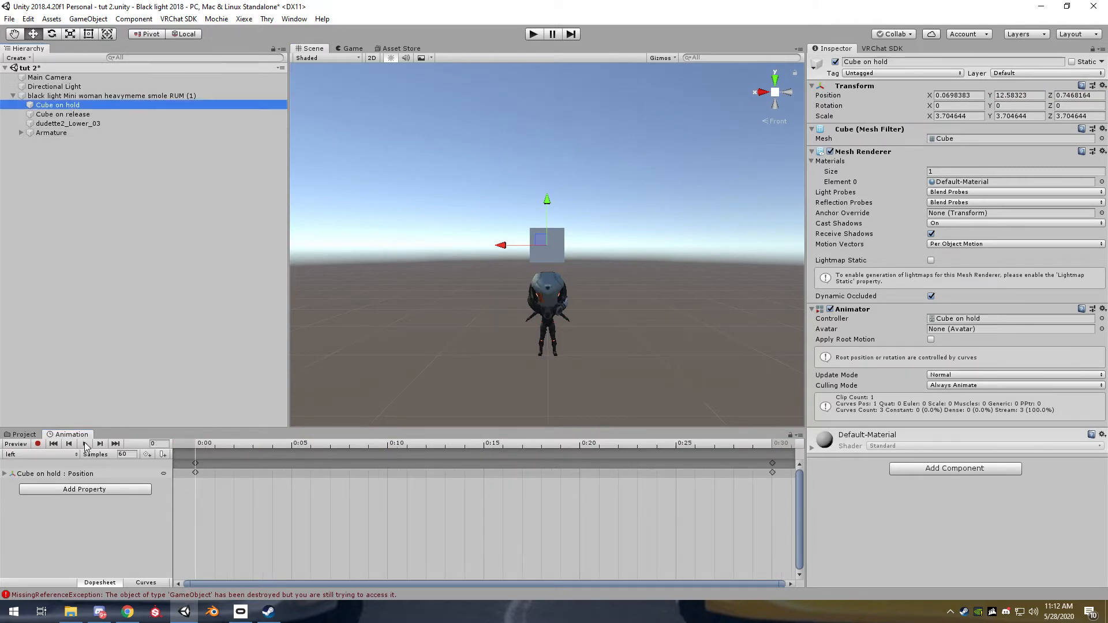
click(62, 113)
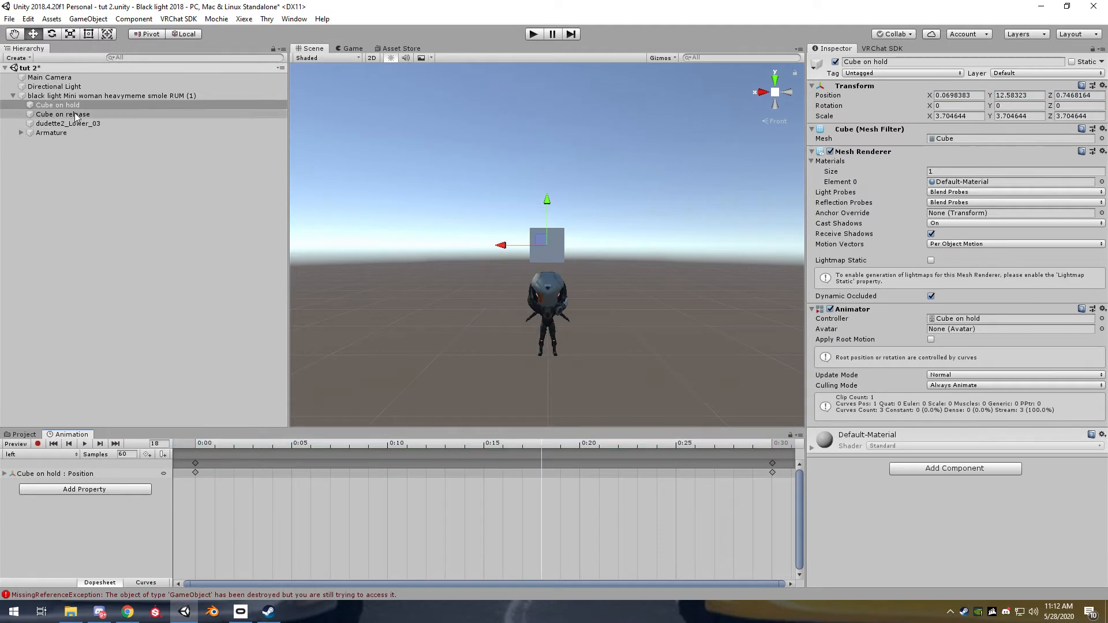
click(86, 445)
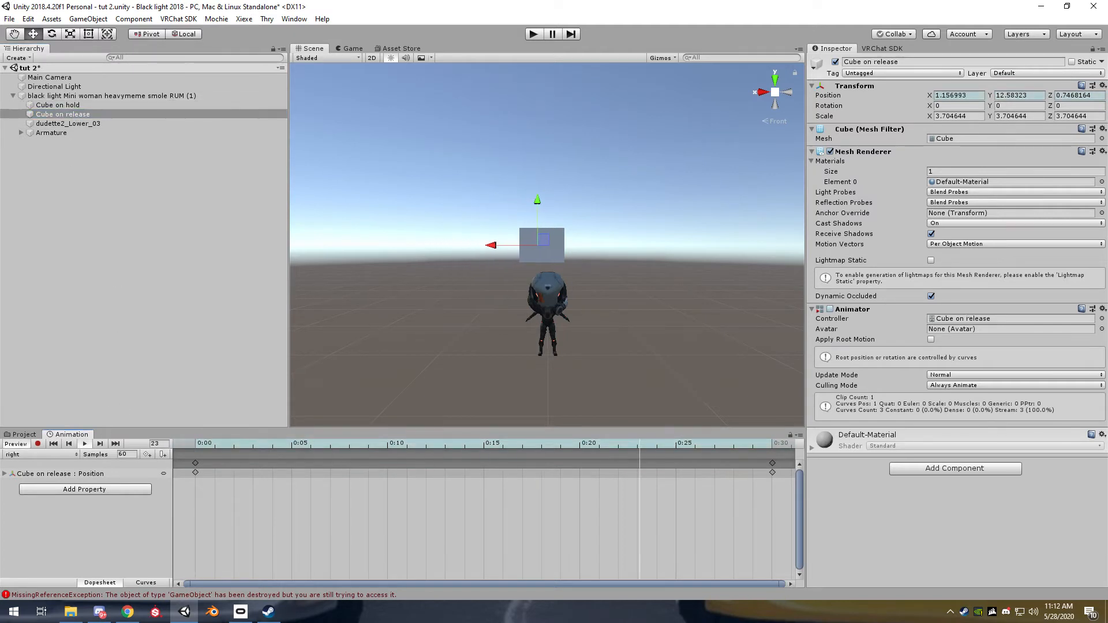
click(17, 444)
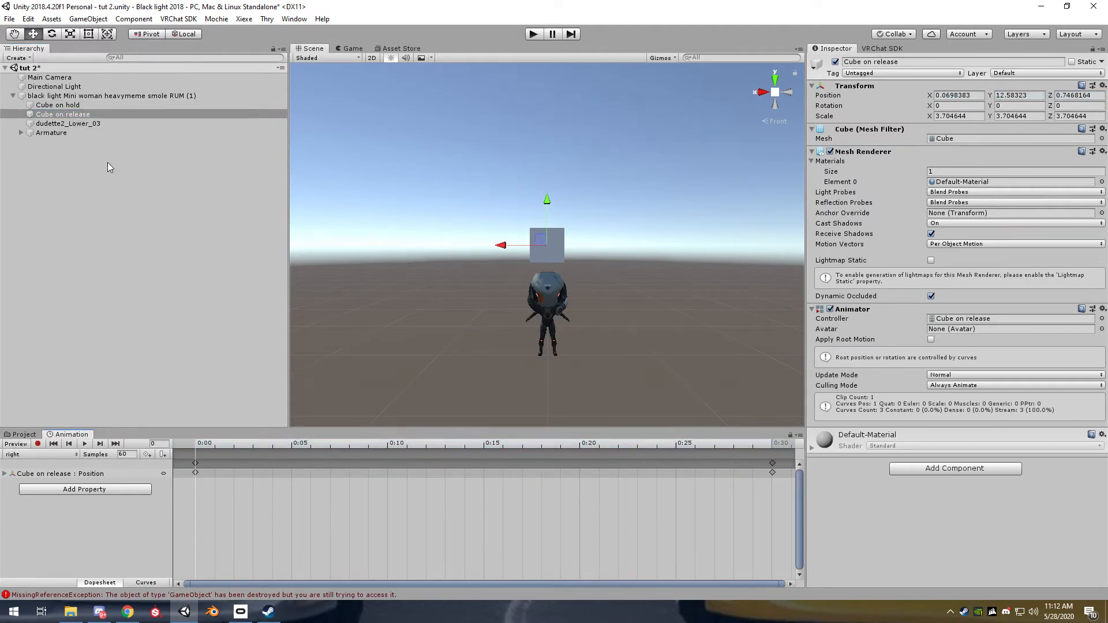
Create an animation clip named "cube thing" in the tutorial folder and turn on its Loop Time
click(34, 435)
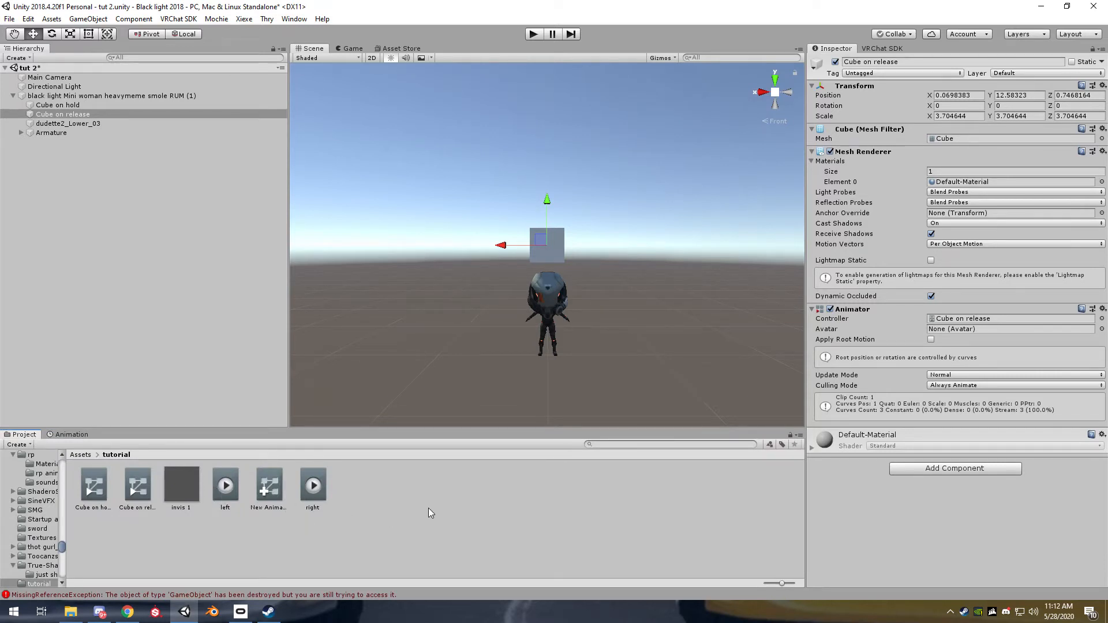
right_click(408, 508)
click(345, 518)
right_click(409, 491)
mouse_move(490, 218)
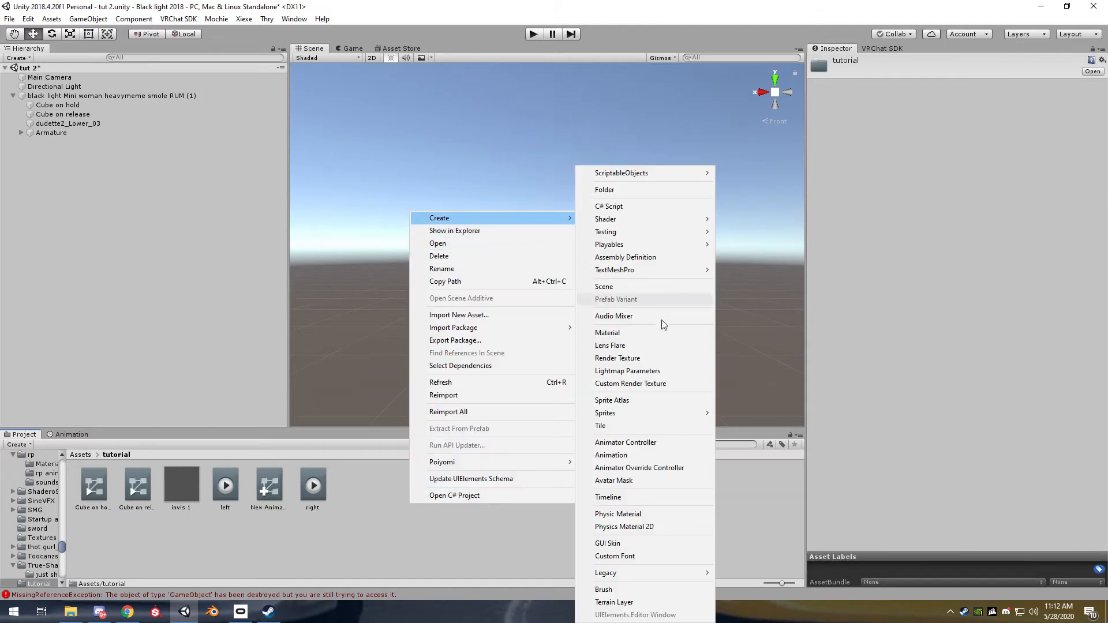
click(651, 457)
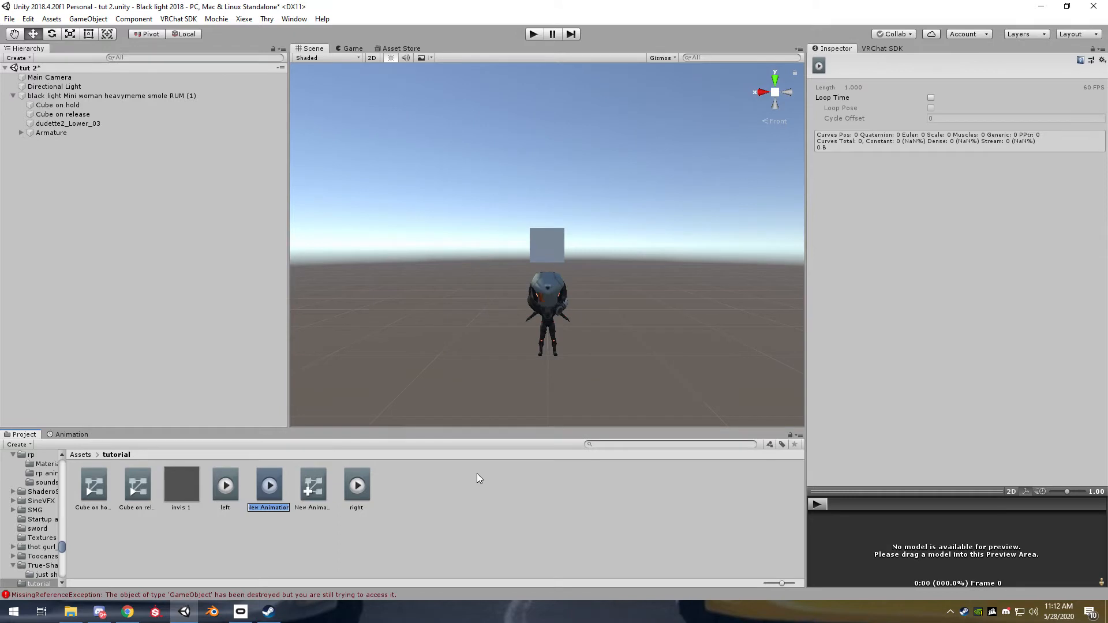
text(cube thing)
key(Return)
click(931, 98)
Assign "cube thing" to the override controller's FINGERPOINT slot and set that controller on the avatar's Animator
click(312, 486)
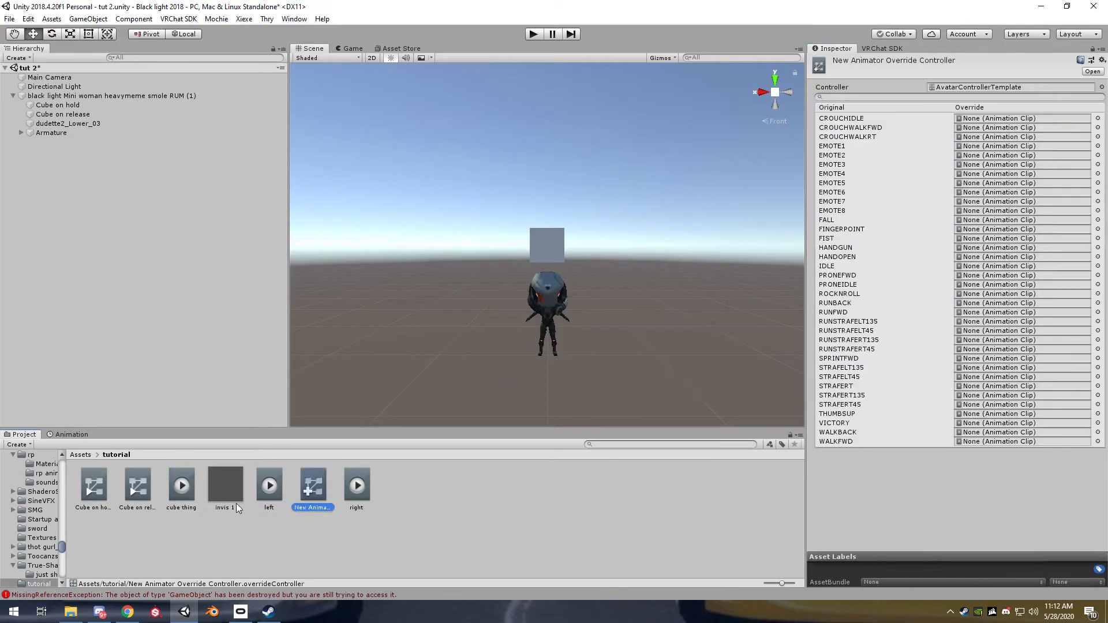
drag(183, 502, 984, 234)
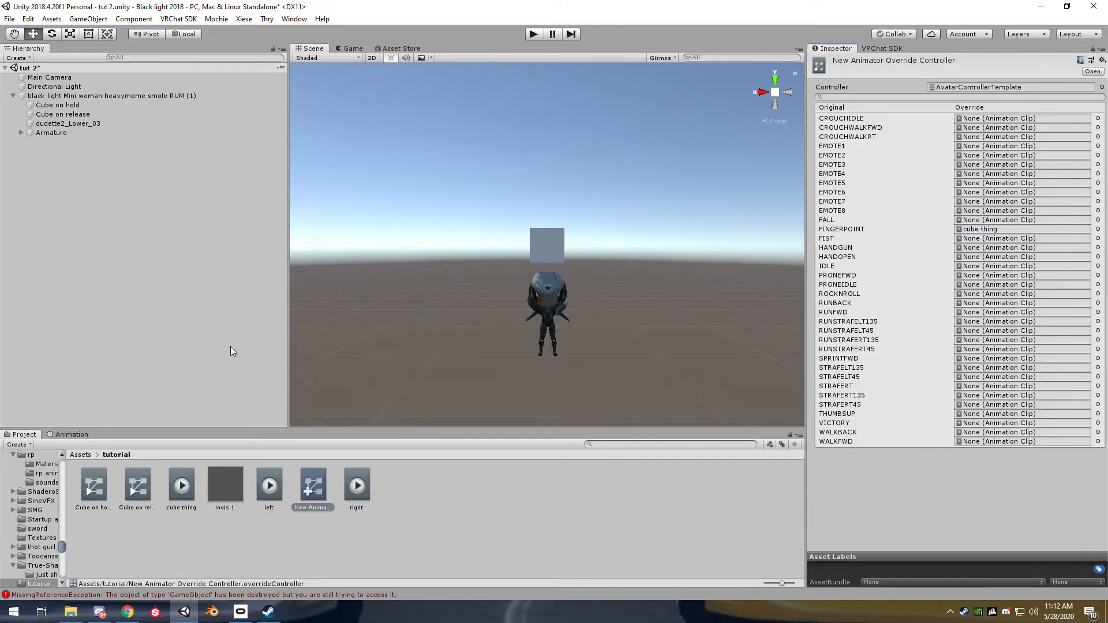
click(73, 96)
drag(314, 489, 989, 141)
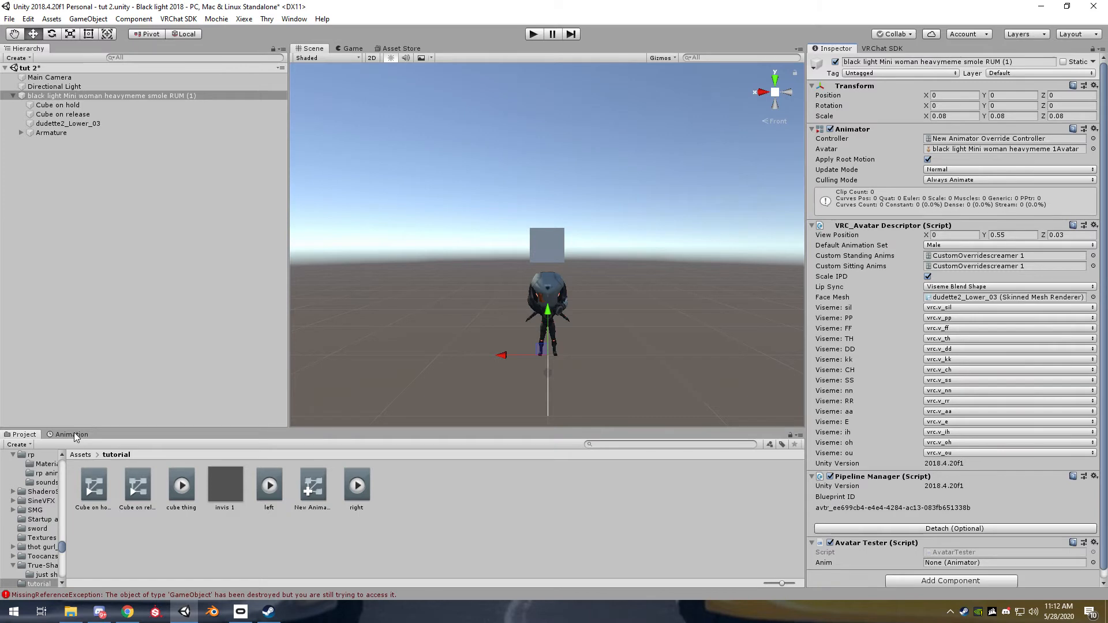
Show the avatar's "cube thing" clip in the animation timeline, locking the view while selecting "Cube on hold" and then unlocking it
click(74, 434)
scroll(975, 544, down, 1)
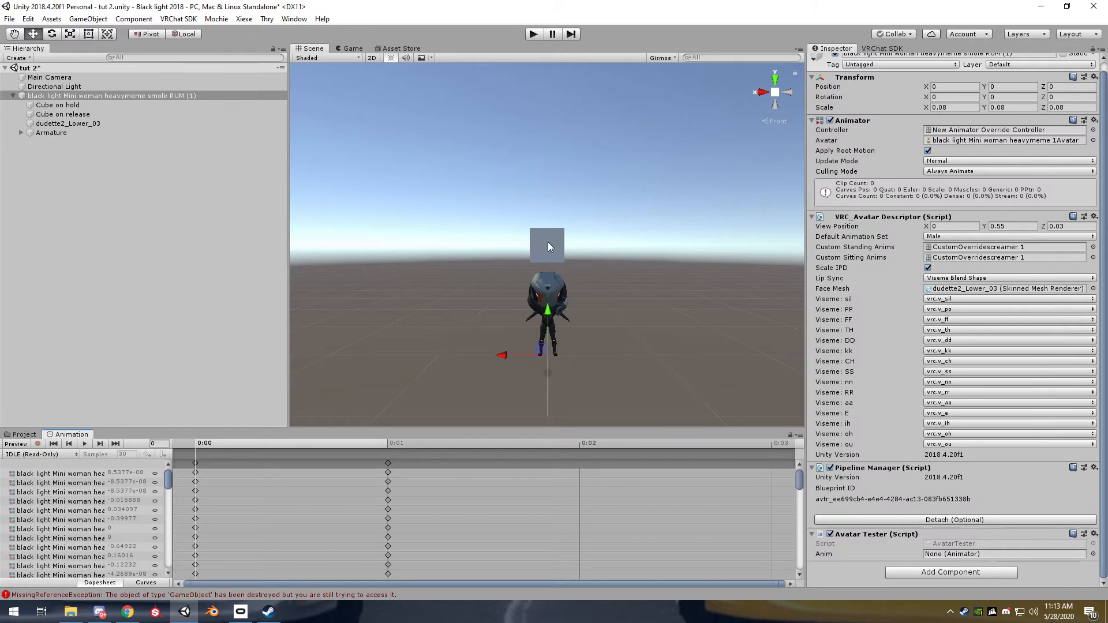
click(50, 455)
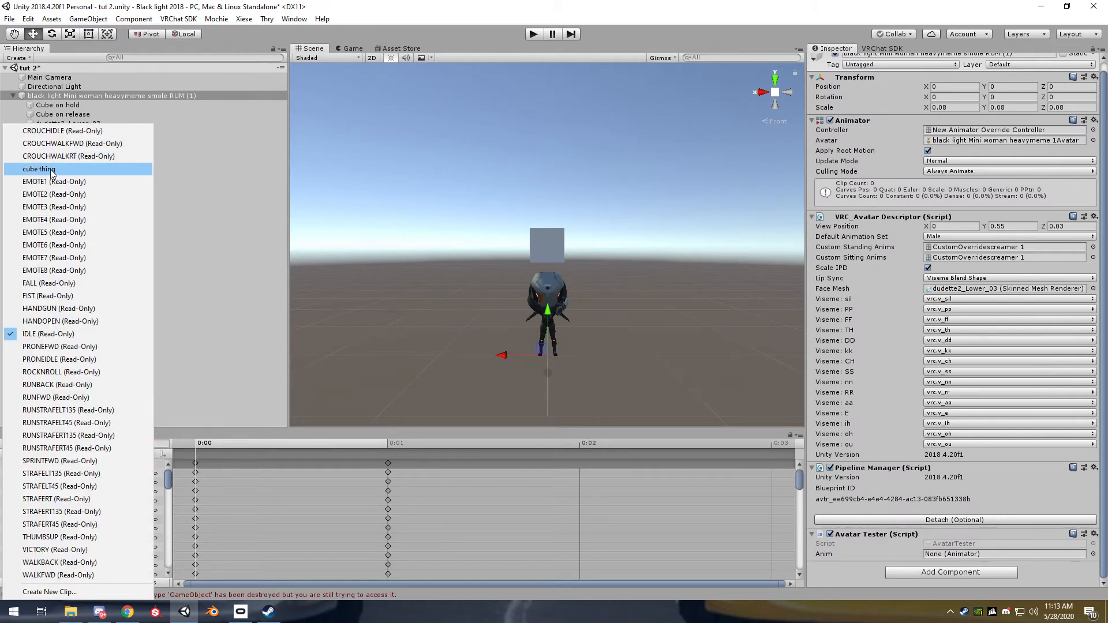
click(50, 170)
click(52, 456)
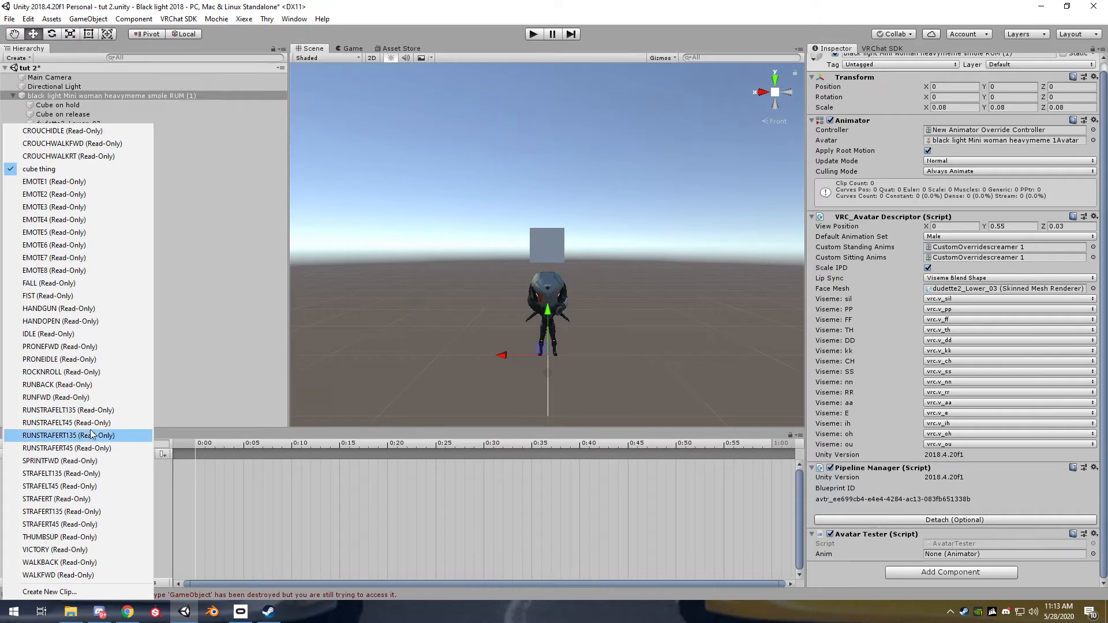
click(55, 170)
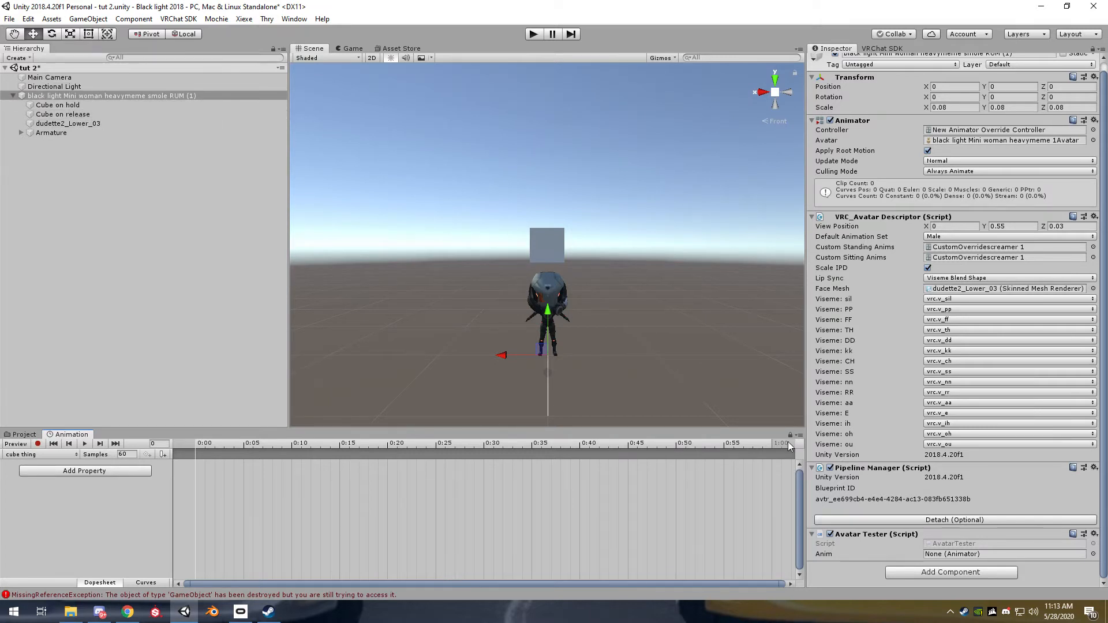
click(77, 103)
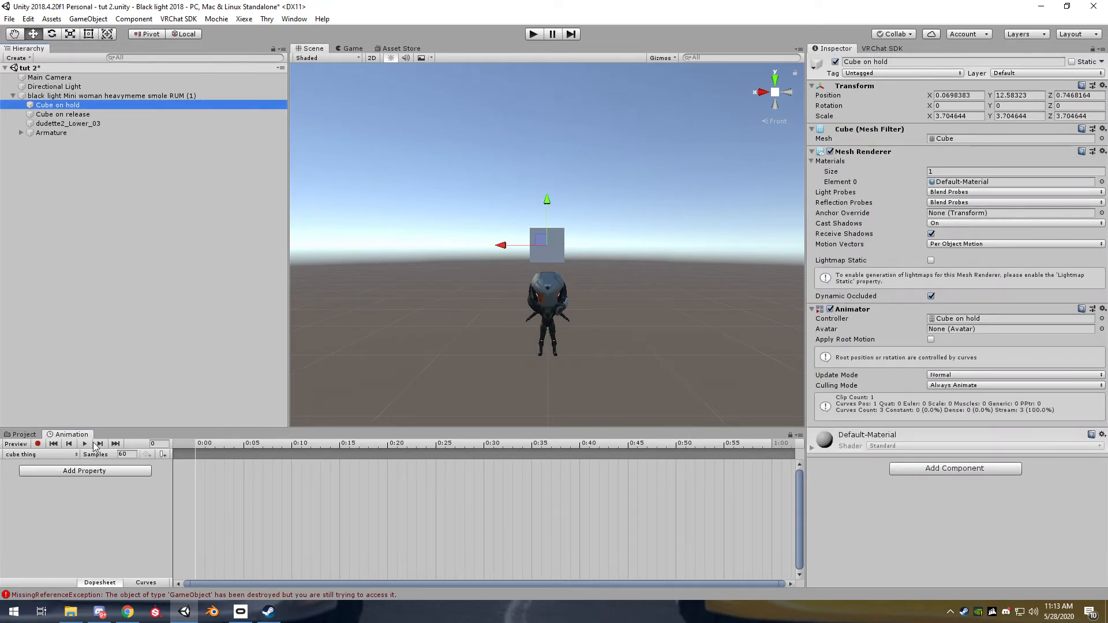
click(791, 437)
Deactivate the "Cube on hold" object under the avatar
click(181, 273)
click(88, 116)
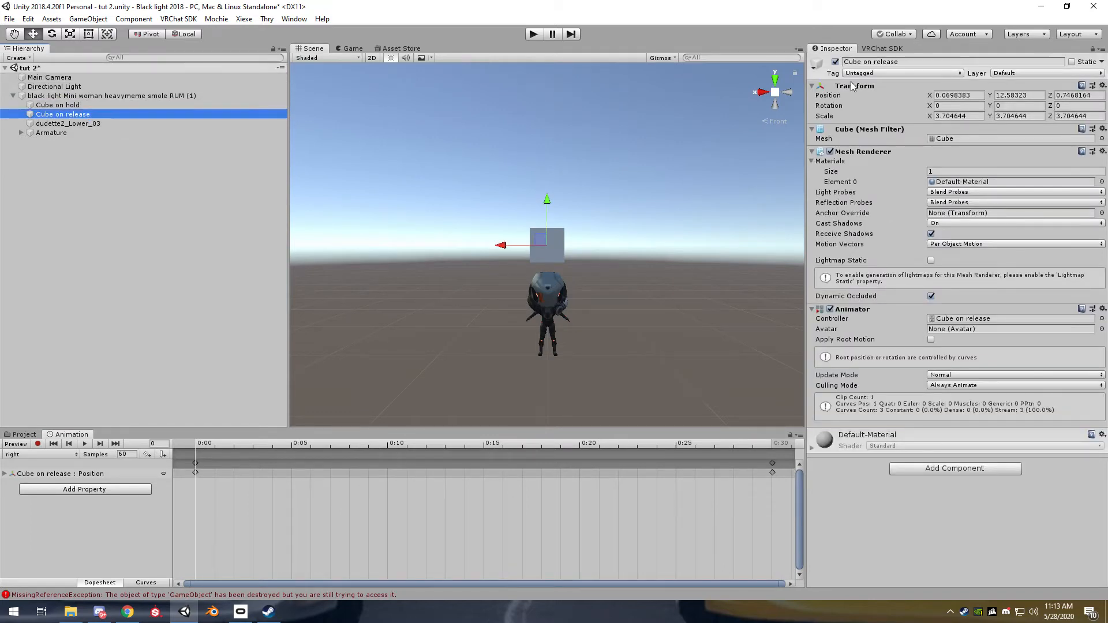
click(83, 105)
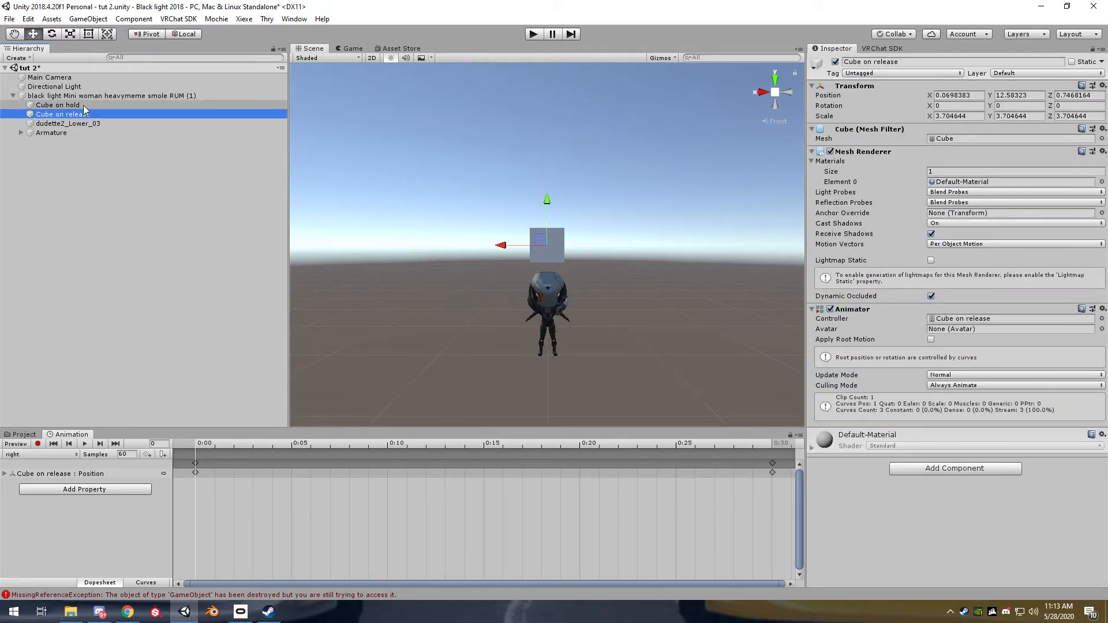
click(835, 62)
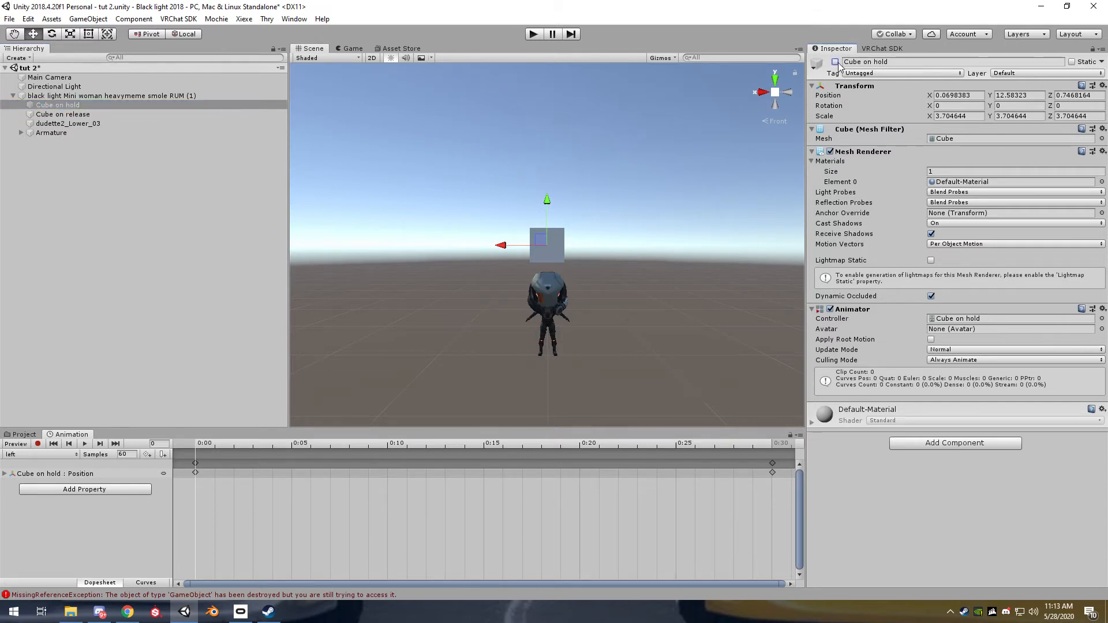
click(89, 113)
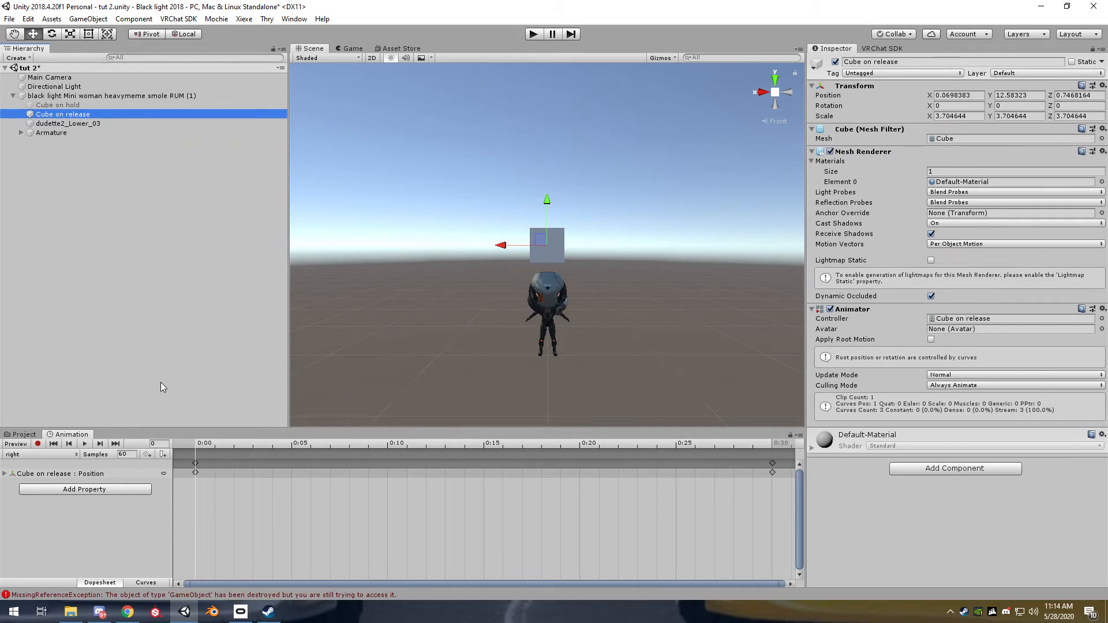
Record "Cube on hold" as active at frame 0 of the avatar's "cube thing" clip
click(89, 95)
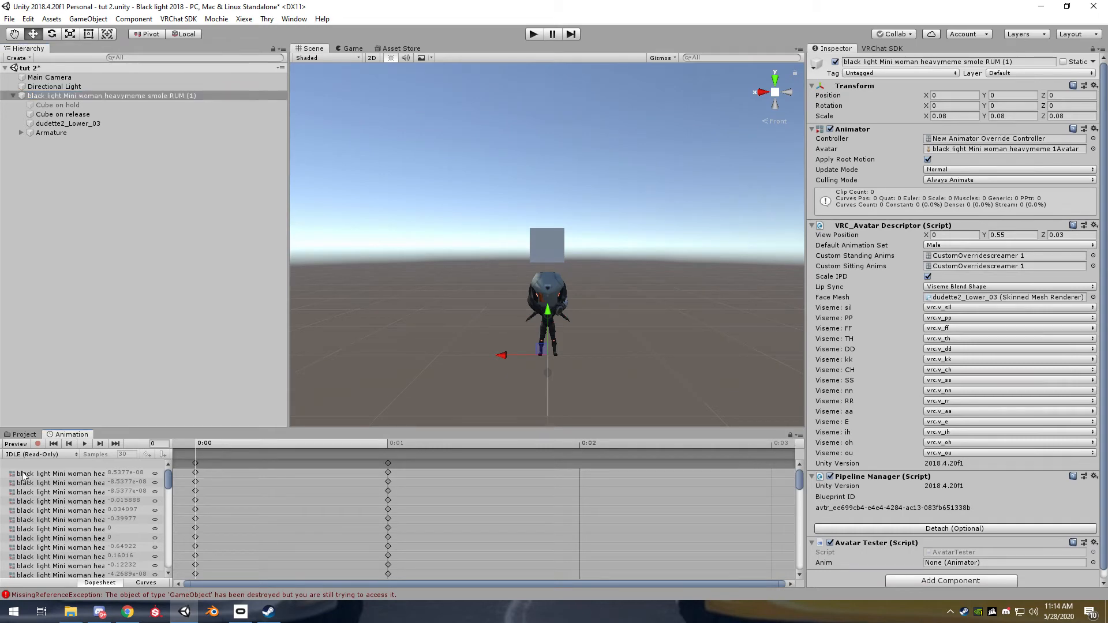
click(40, 455)
click(51, 169)
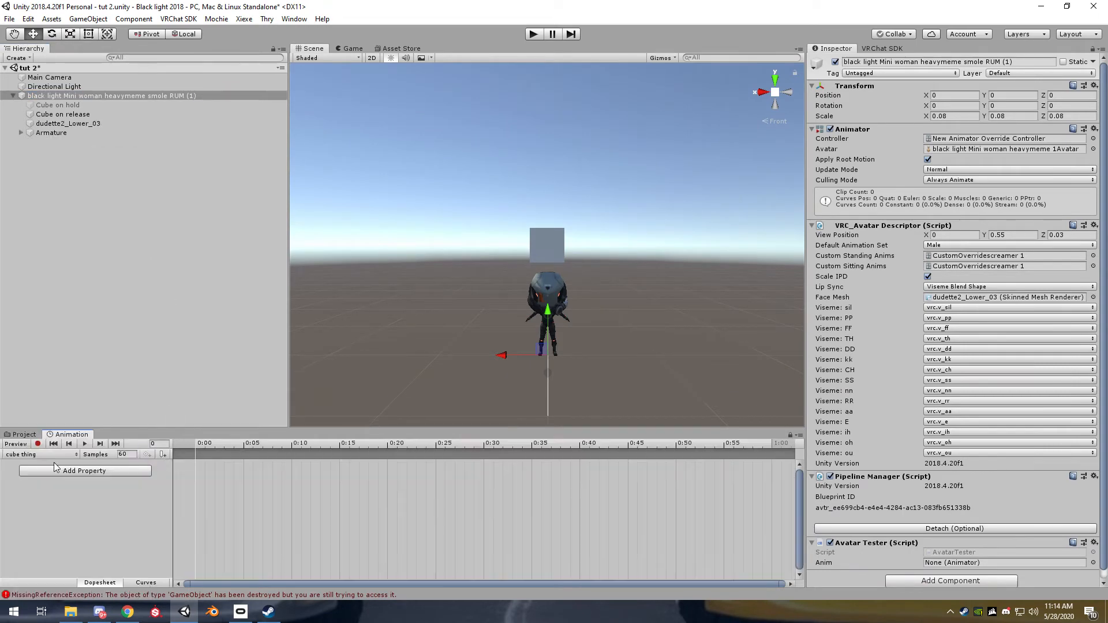
click(38, 444)
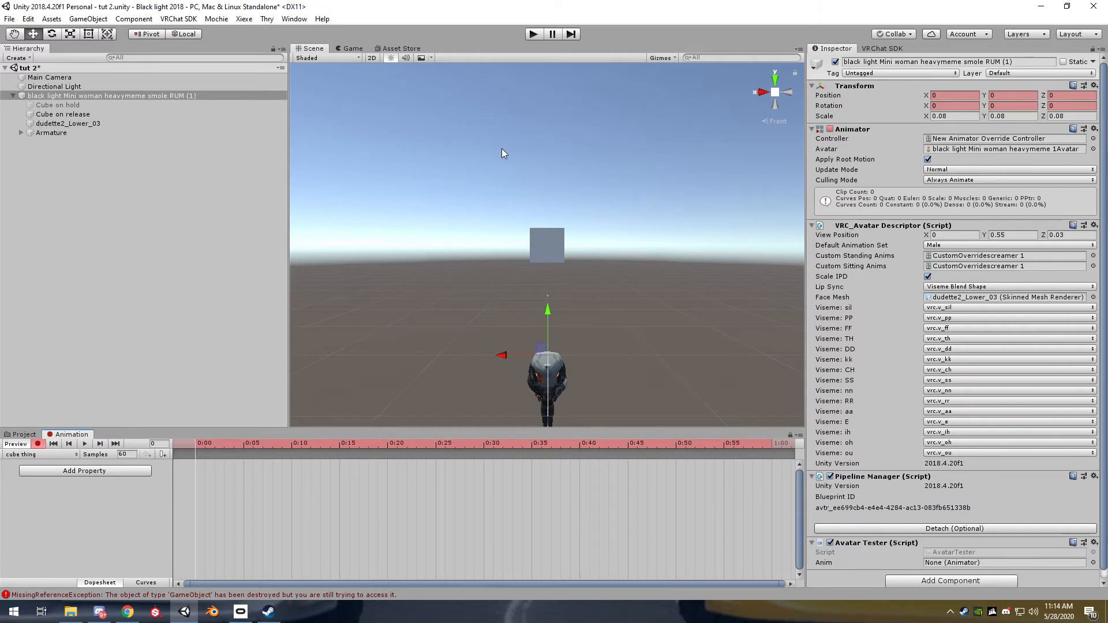
click(87, 106)
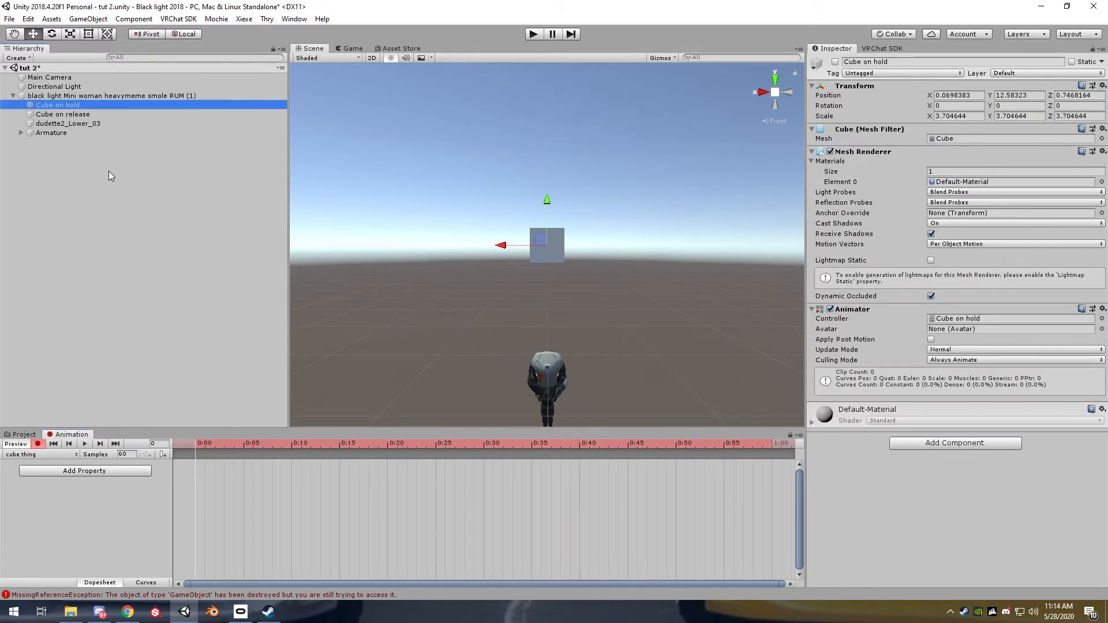
click(835, 62)
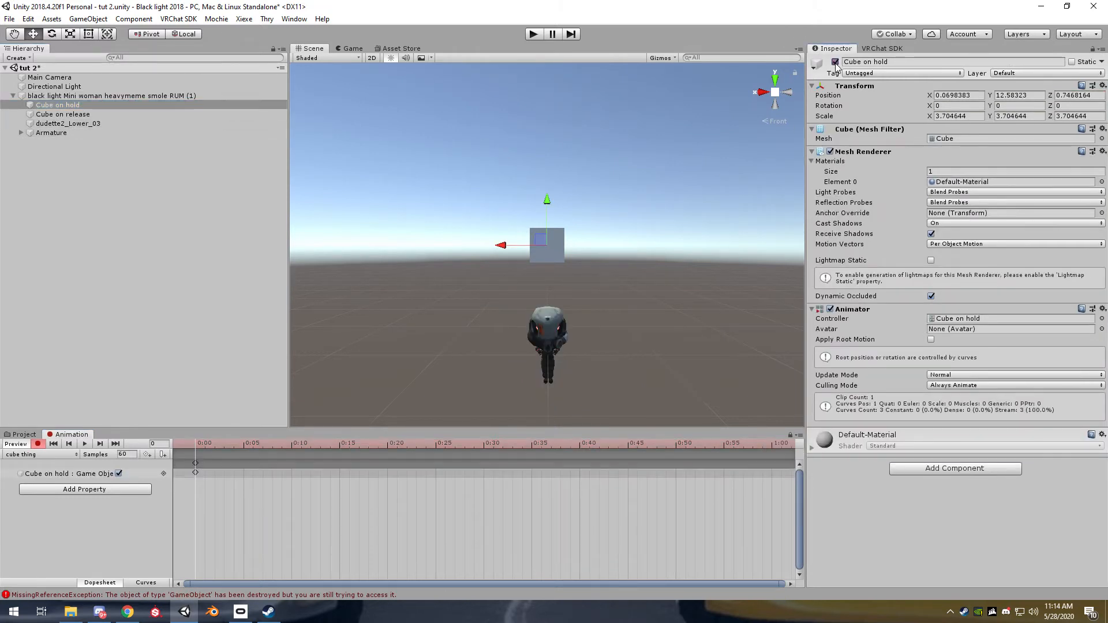
Record "Cube on release" as inactive at frame 0 and copy both cubes' keyframes to frame 1 of the "cube thing" clip
click(92, 114)
click(835, 62)
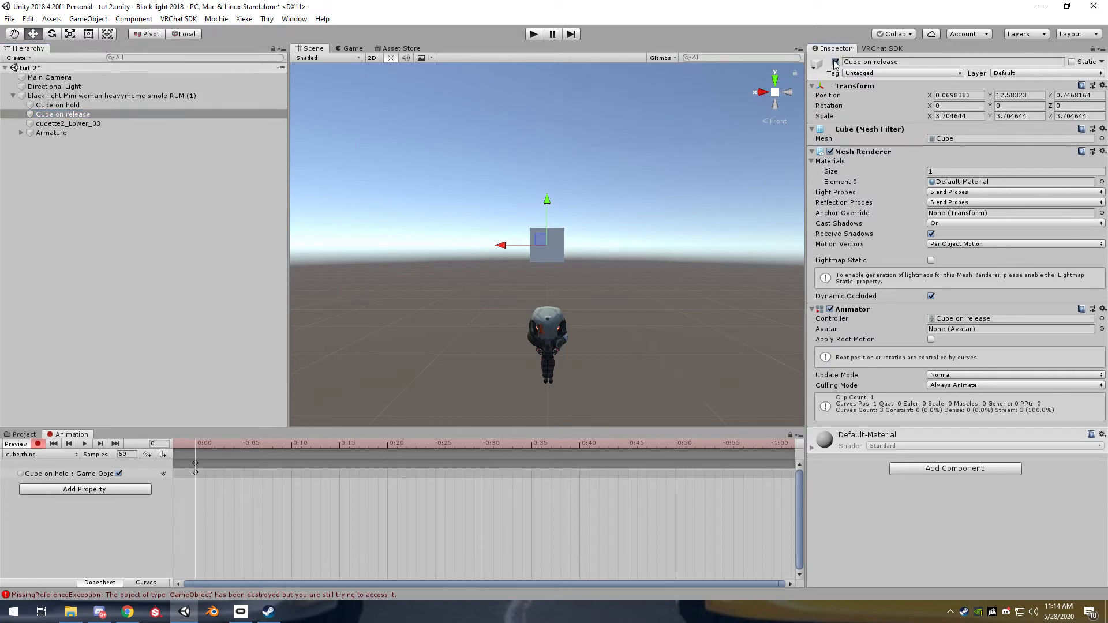
click(196, 462)
click(203, 450)
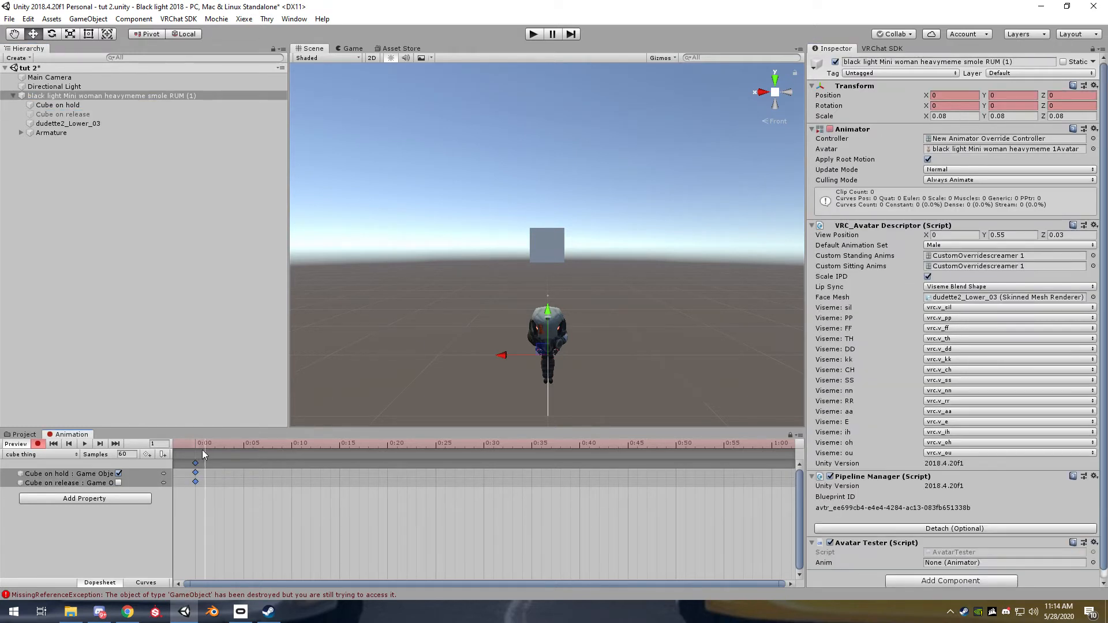
click(38, 443)
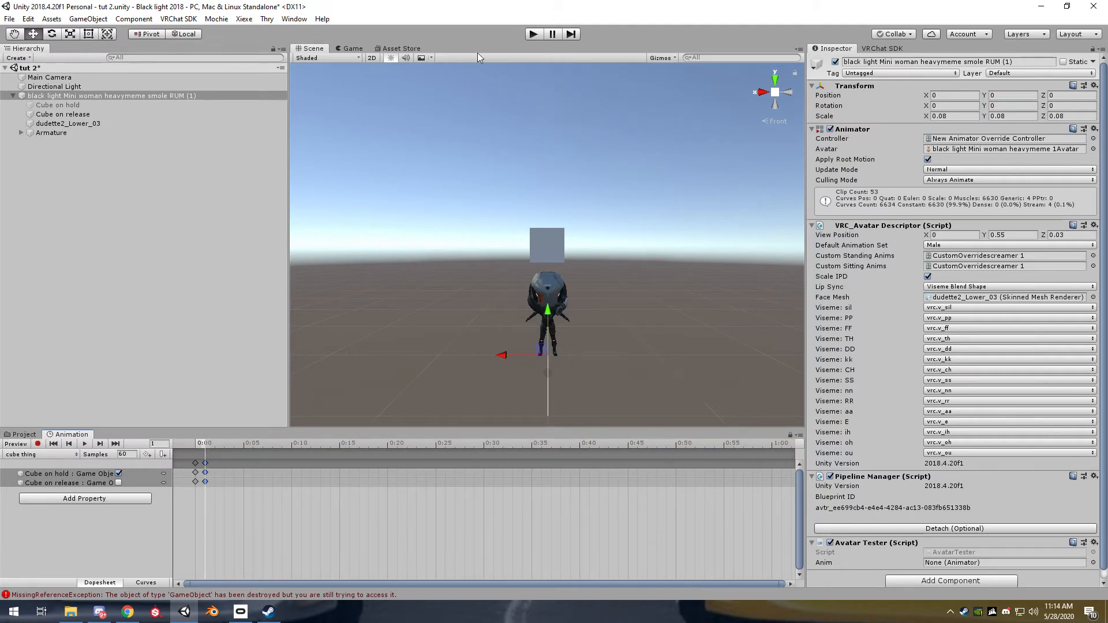
Run the scene briefly to check how the release cube animates by default
click(536, 35)
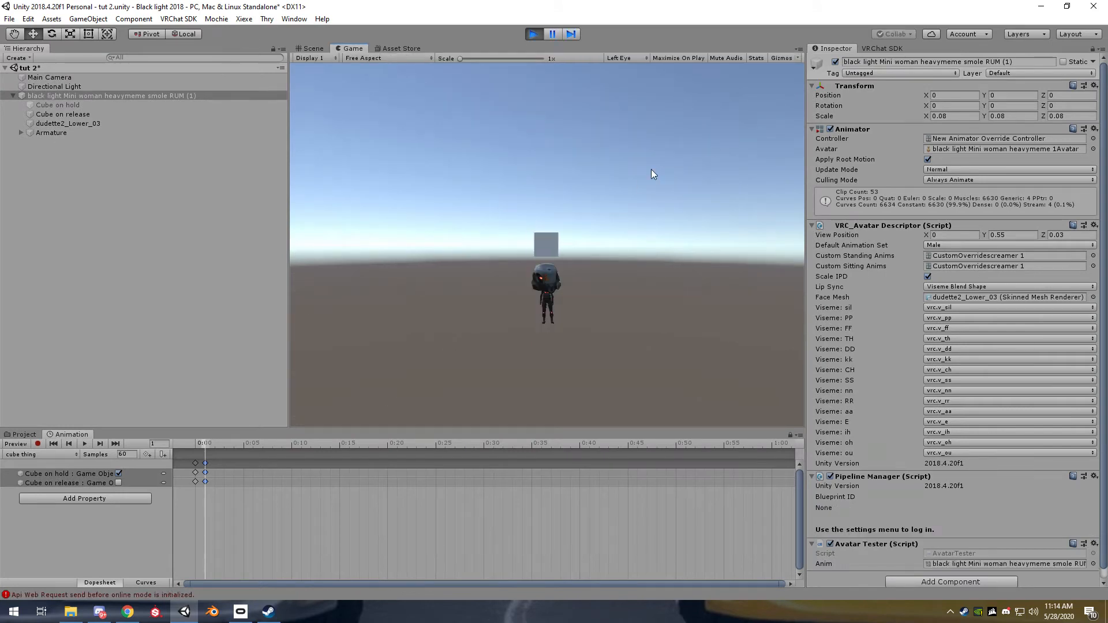
click(534, 35)
Record the "invis 1" material on "Cube on release" at frame 30 of the "right" clip, then stop recording
click(92, 115)
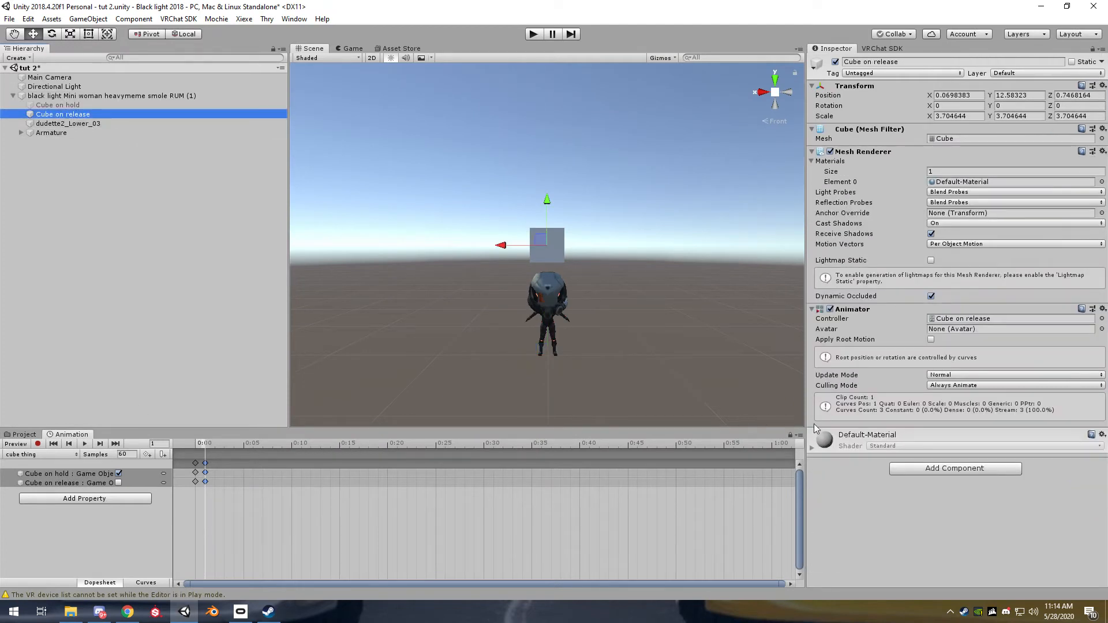
click(790, 436)
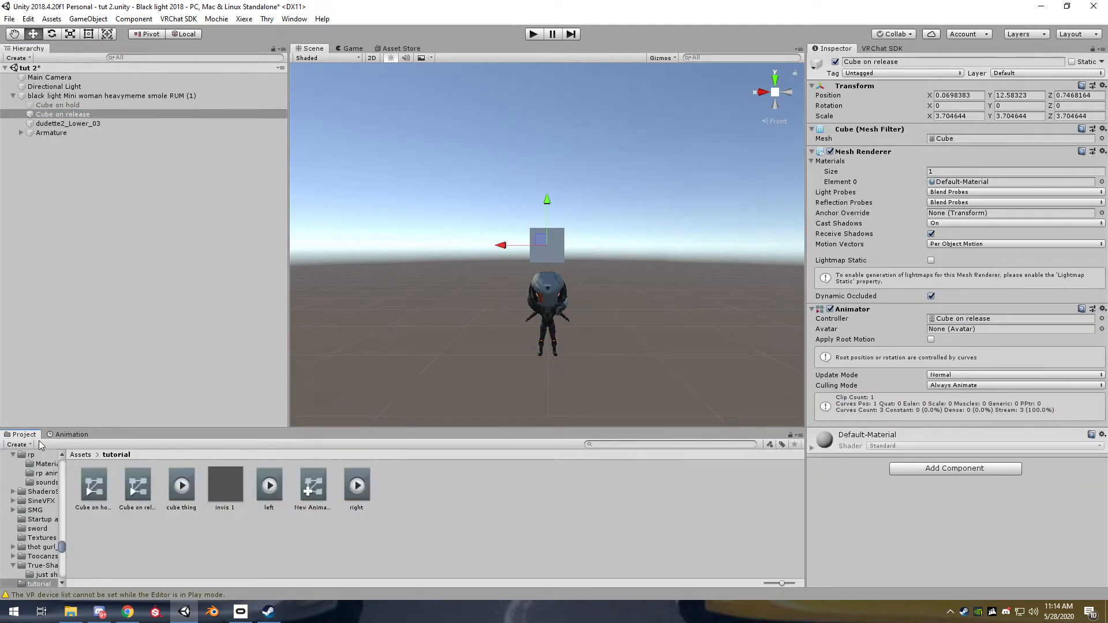
click(38, 444)
drag(196, 445, 773, 446)
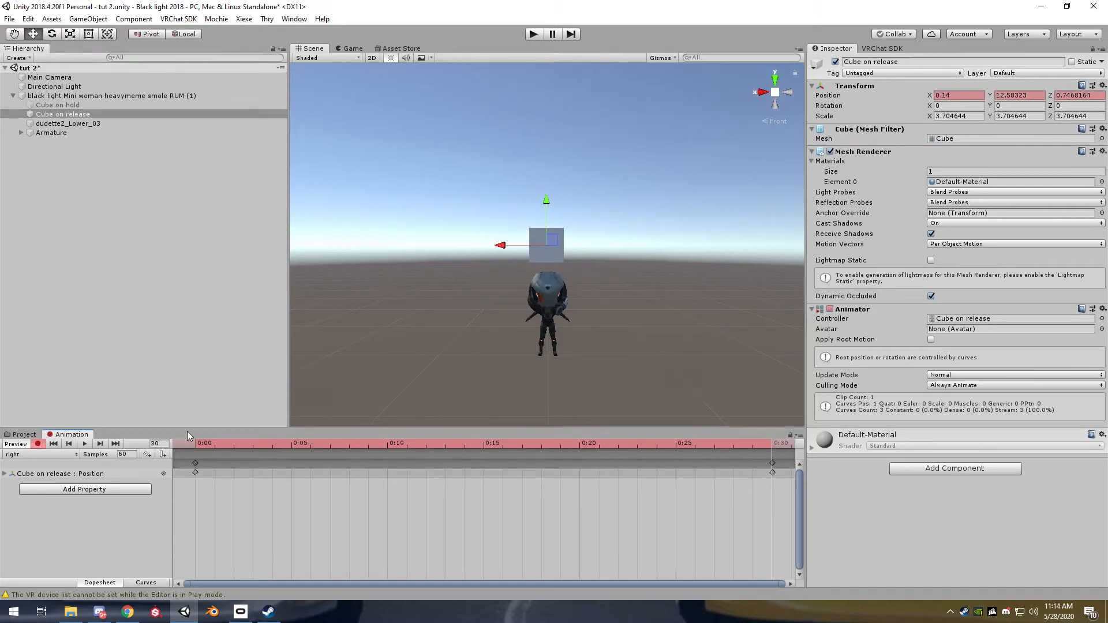
click(24, 435)
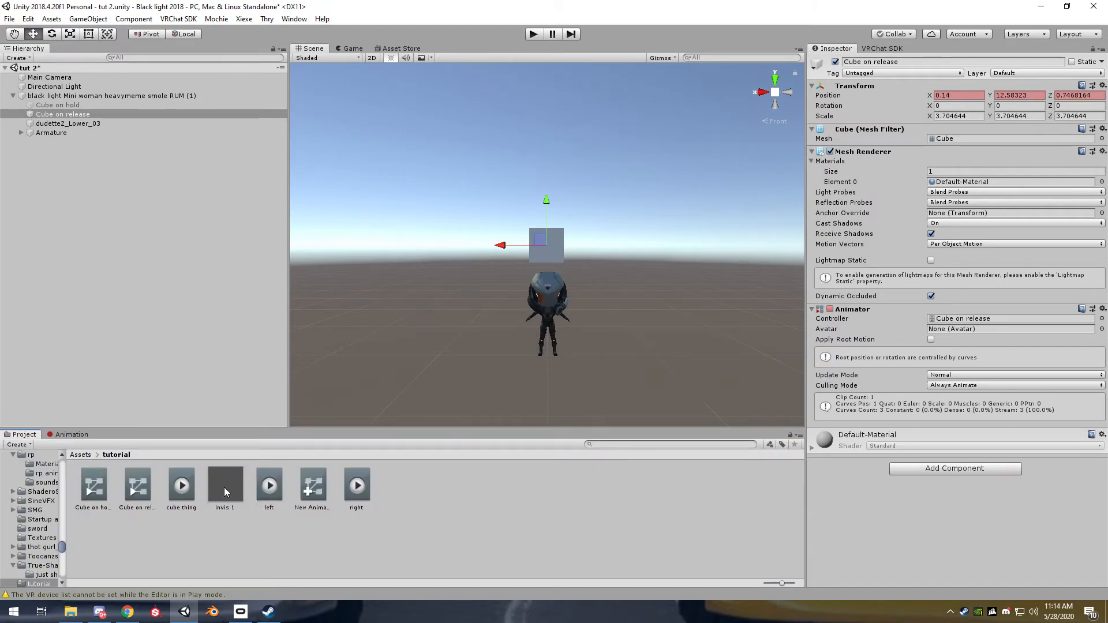
drag(228, 489, 969, 182)
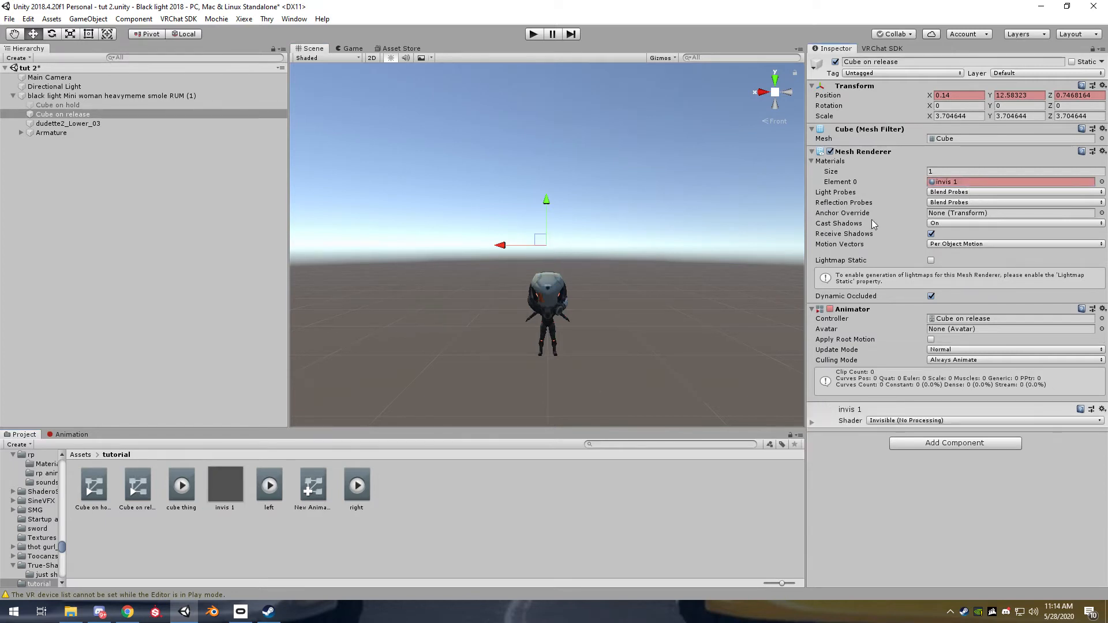
click(75, 435)
drag(199, 445, 787, 446)
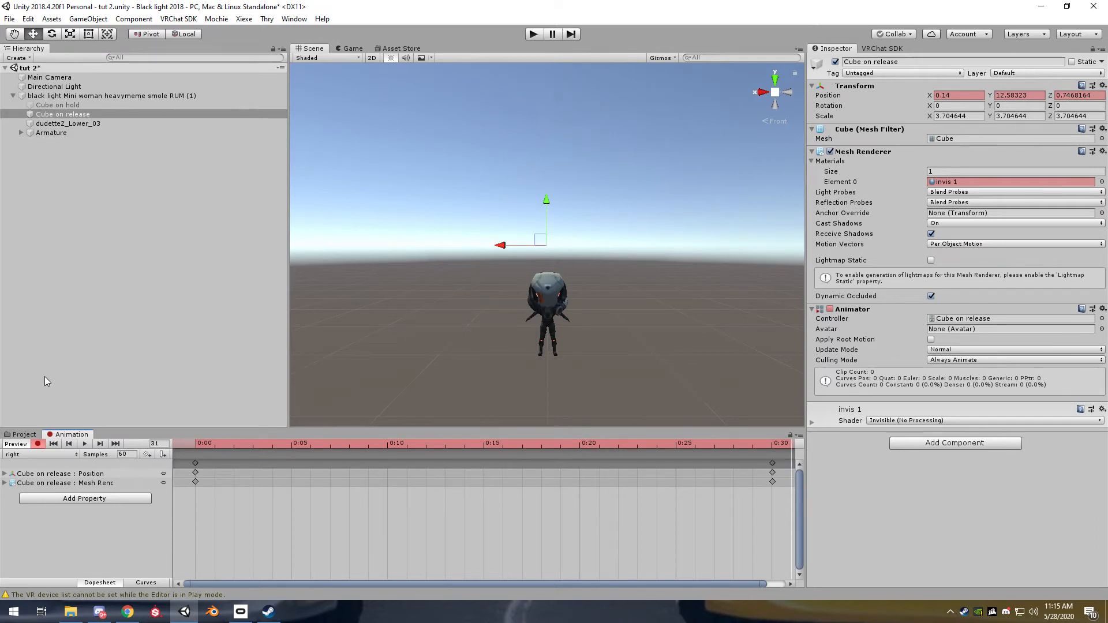
click(16, 444)
click(206, 303)
Run the scene again to check the release cube with its keyed invisible material
click(534, 34)
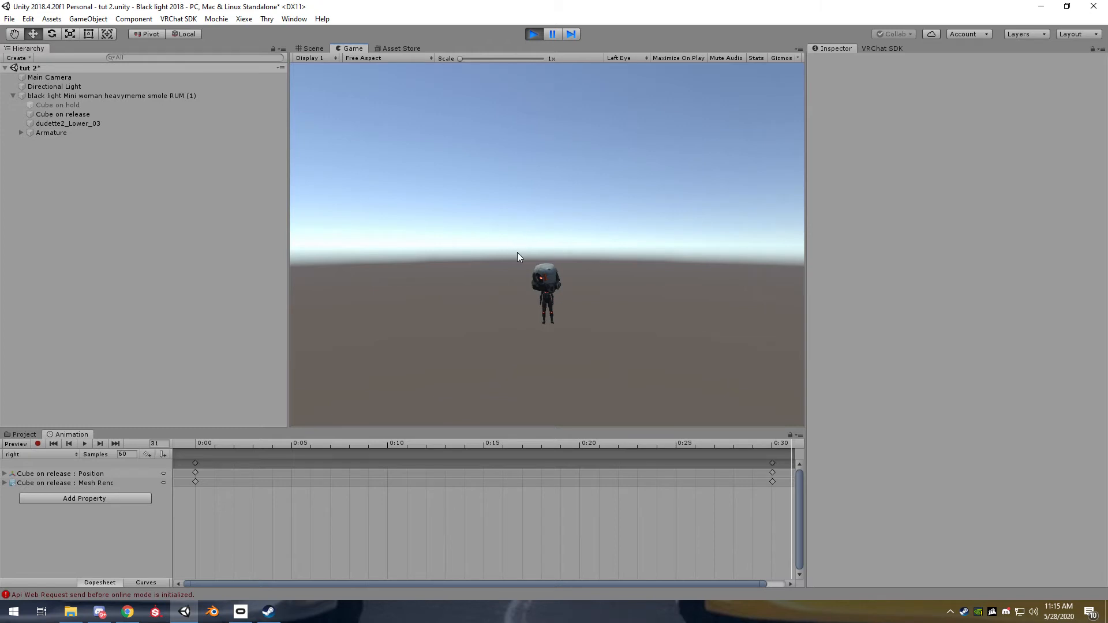
click(545, 234)
click(539, 37)
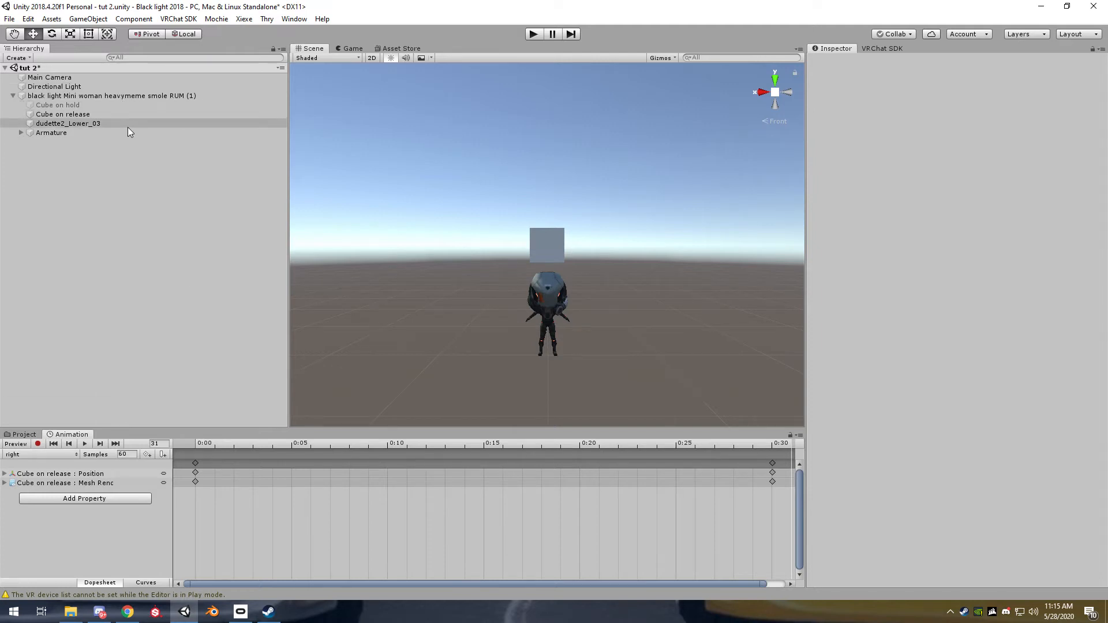
Create an empty object under the avatar and move it to the first place among its children
click(102, 95)
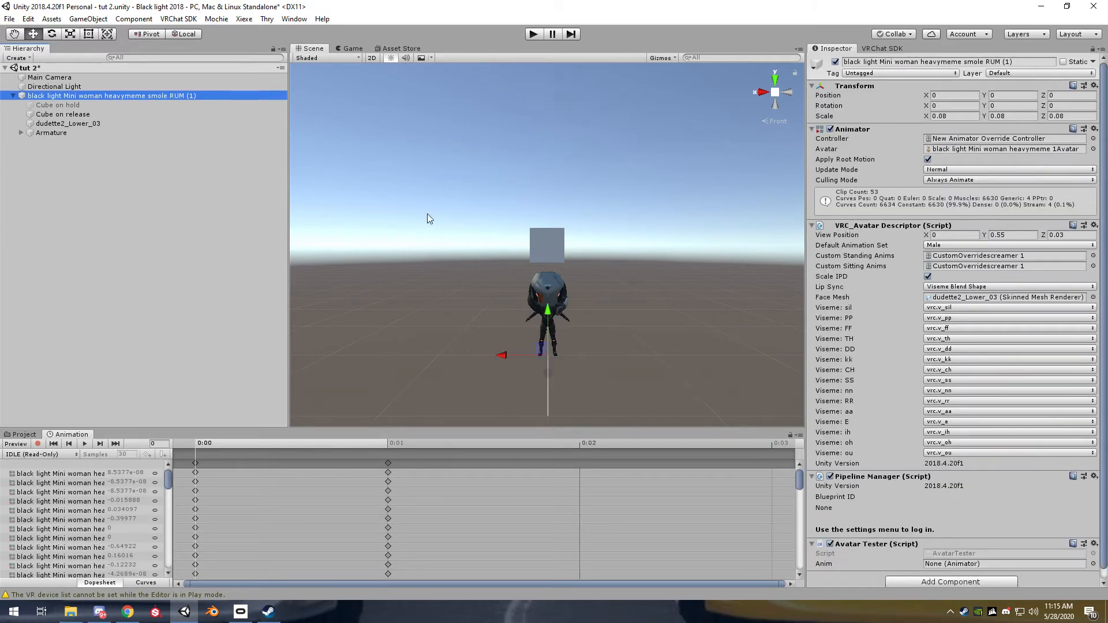
right_click(116, 93)
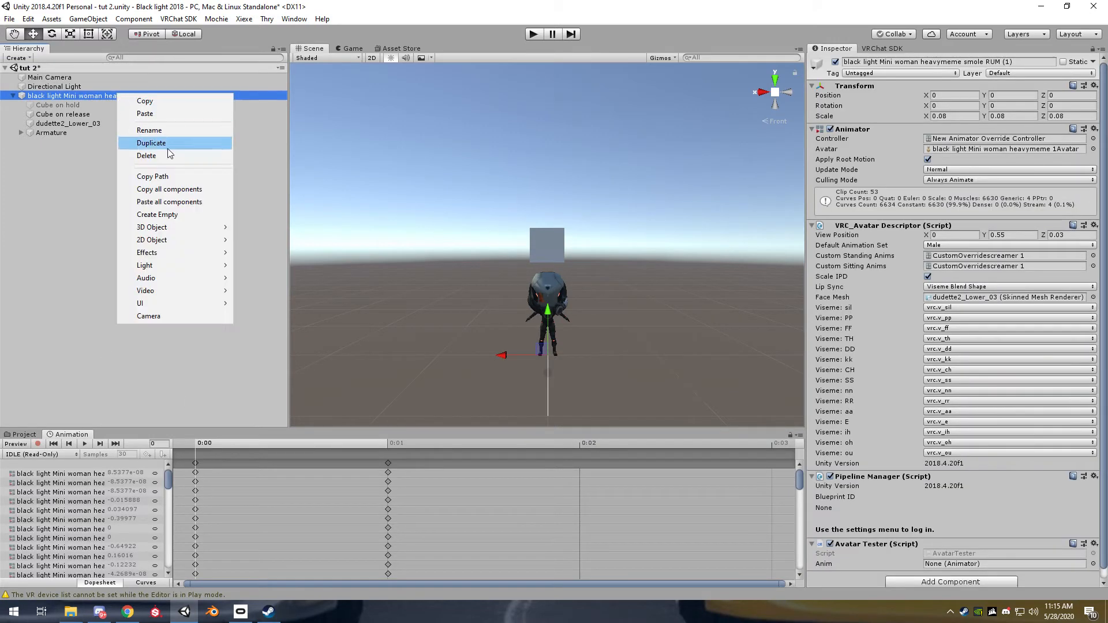
click(157, 215)
drag(64, 143, 109, 98)
click(112, 96)
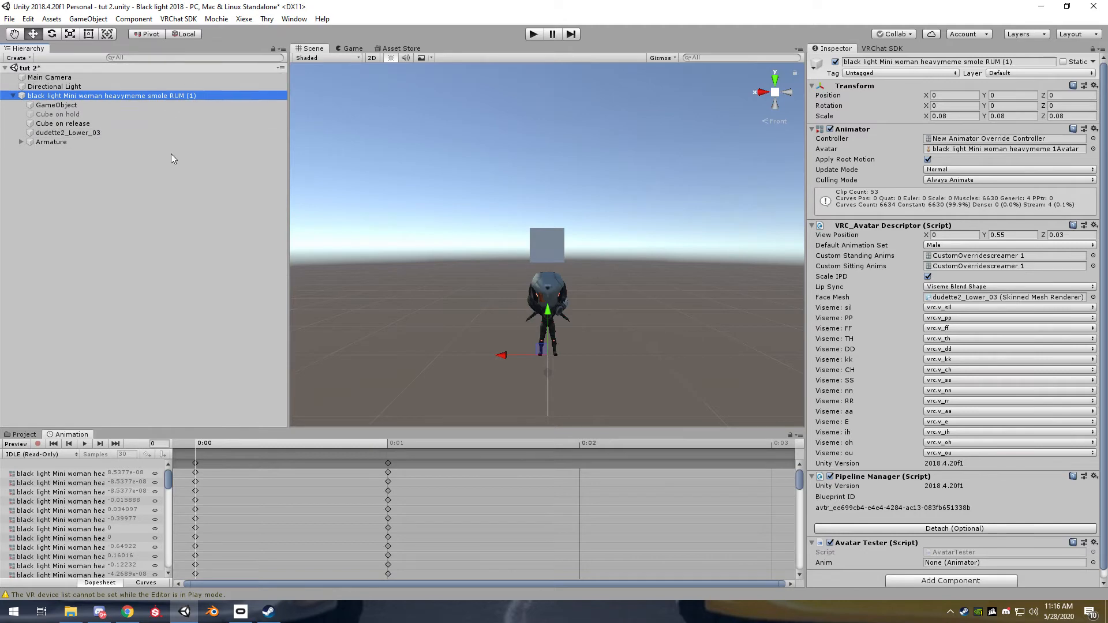
click(58, 114)
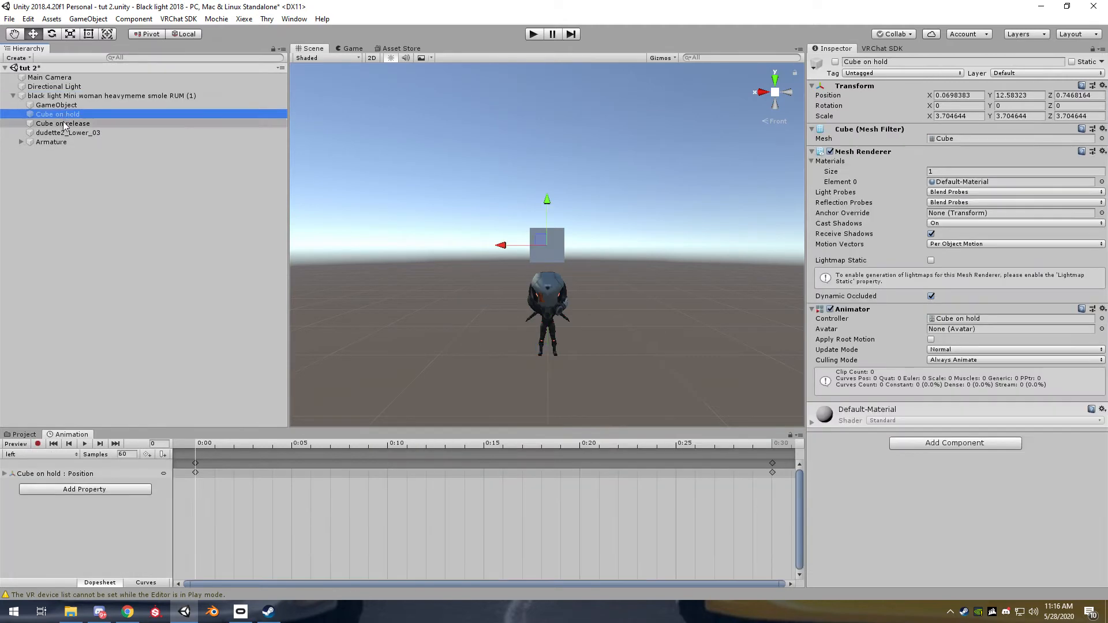
click(63, 105)
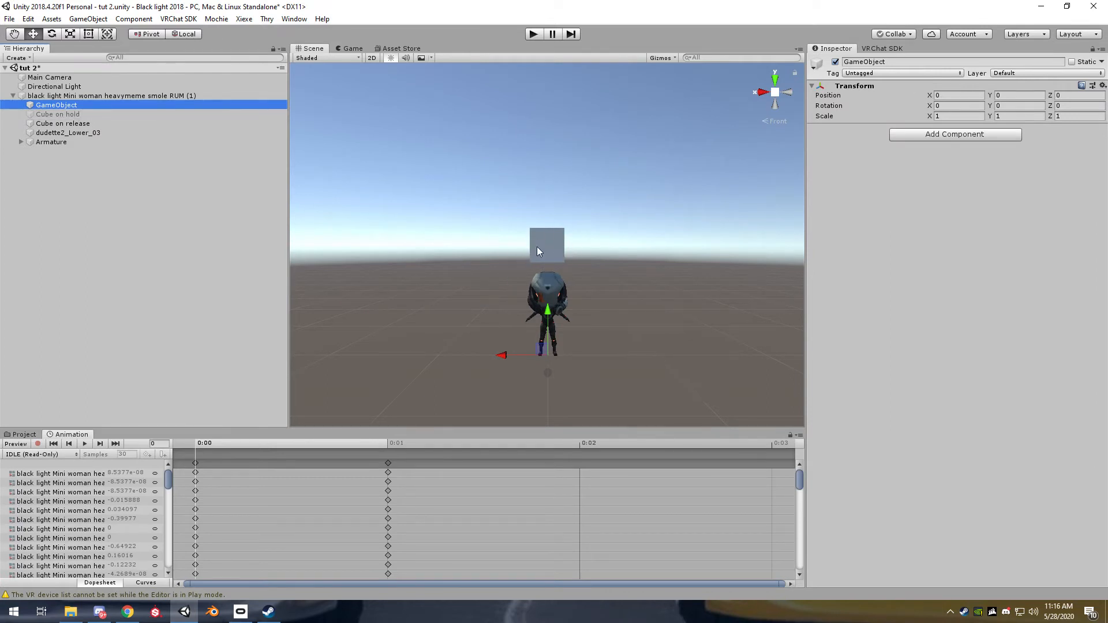
click(107, 96)
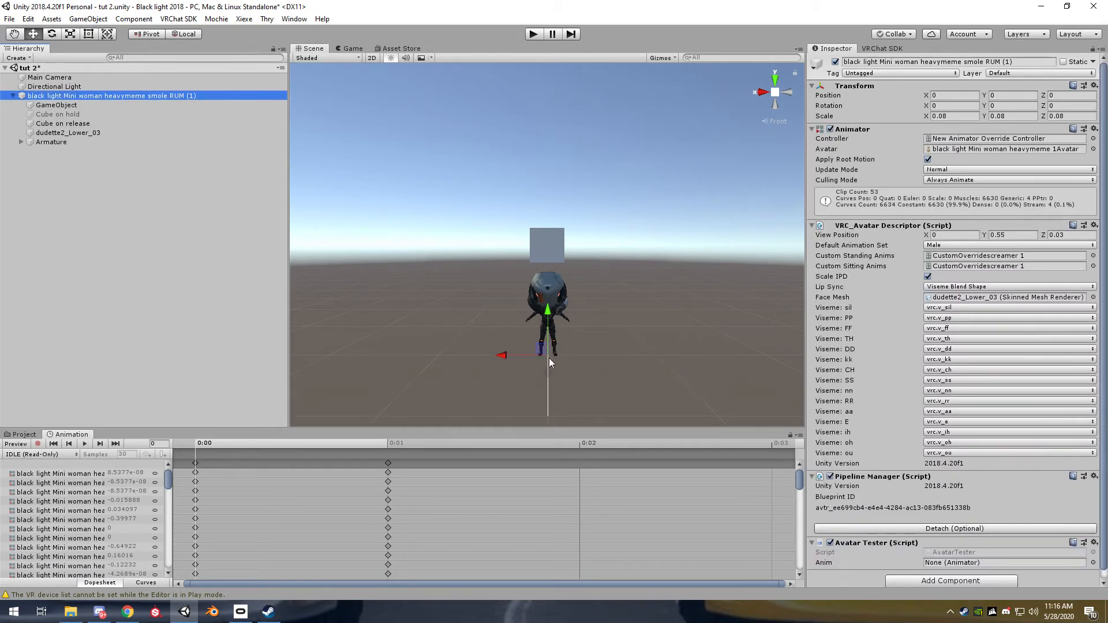
Parent "Cube on hold" and "Cube on release" to the empty GameObject under the avatar
click(53, 109)
click(70, 116)
shift+click(71, 122)
mouse_move(71, 117)
mouse_down()
mouse_move(76, 102)
mouse_move(70, 124)
mouse_up()
Rename the empty object holding the two cubes as "Cube POA"
click(69, 105)
right_click(75, 105)
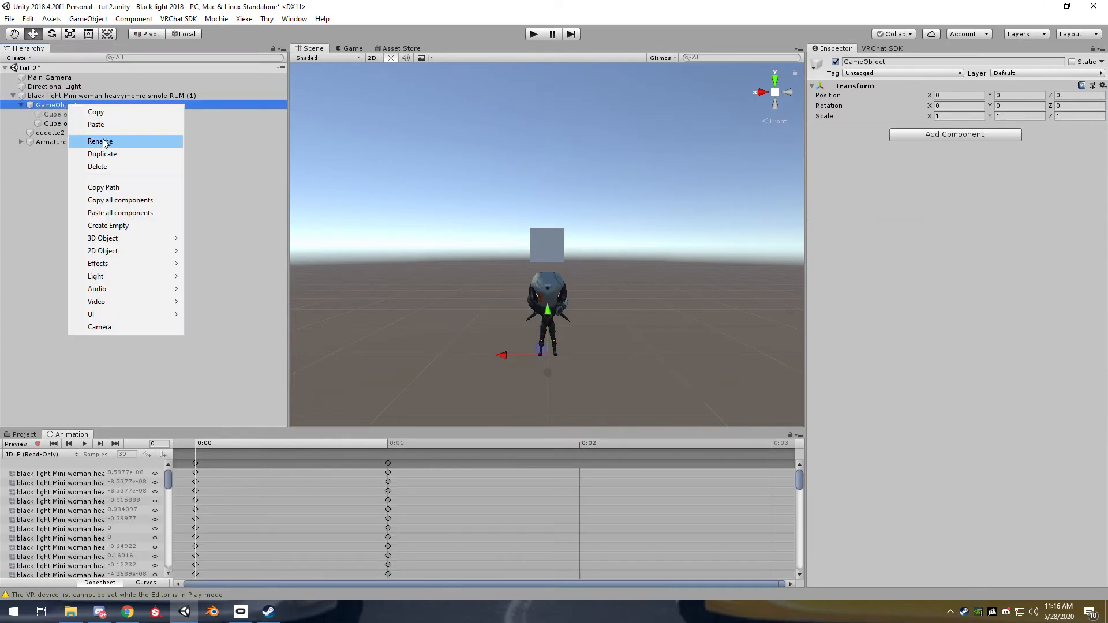
click(107, 141)
text(Cube POA)
key(Return)
click(88, 199)
click(82, 105)
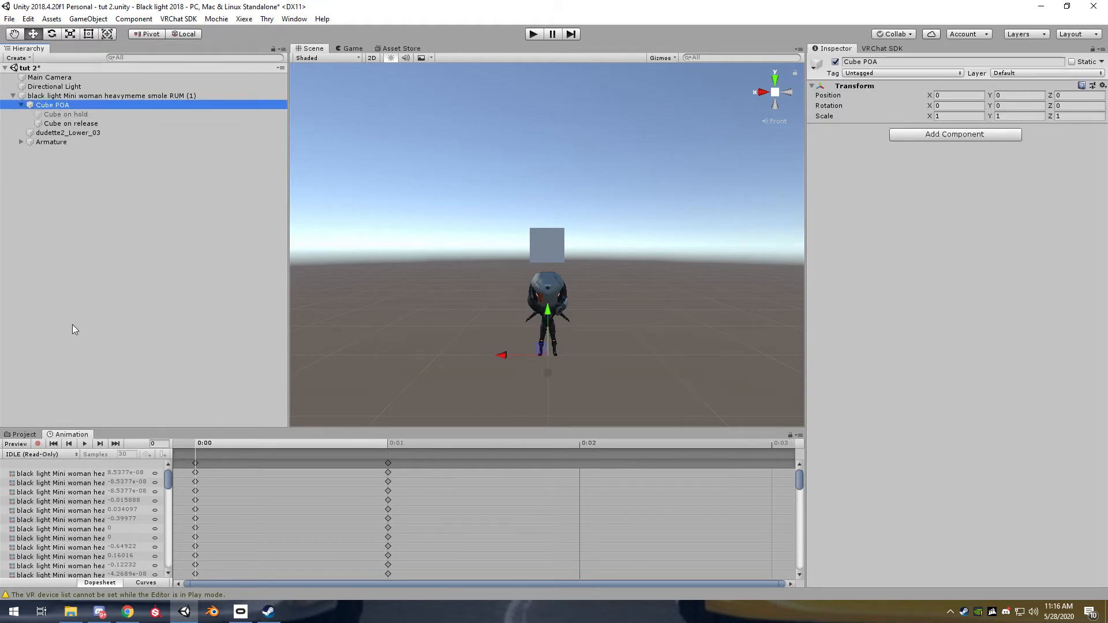
Create a new animation clip named "cube poa" in the tutorial assets folder
click(24, 434)
right_click(426, 502)
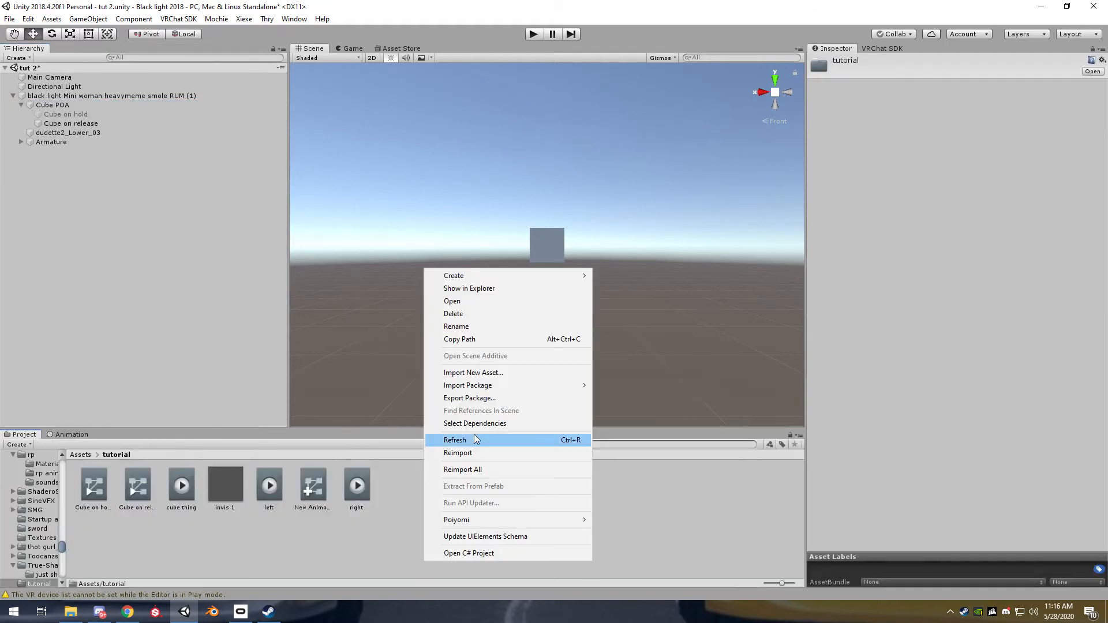
mouse_move(461, 275)
click(635, 454)
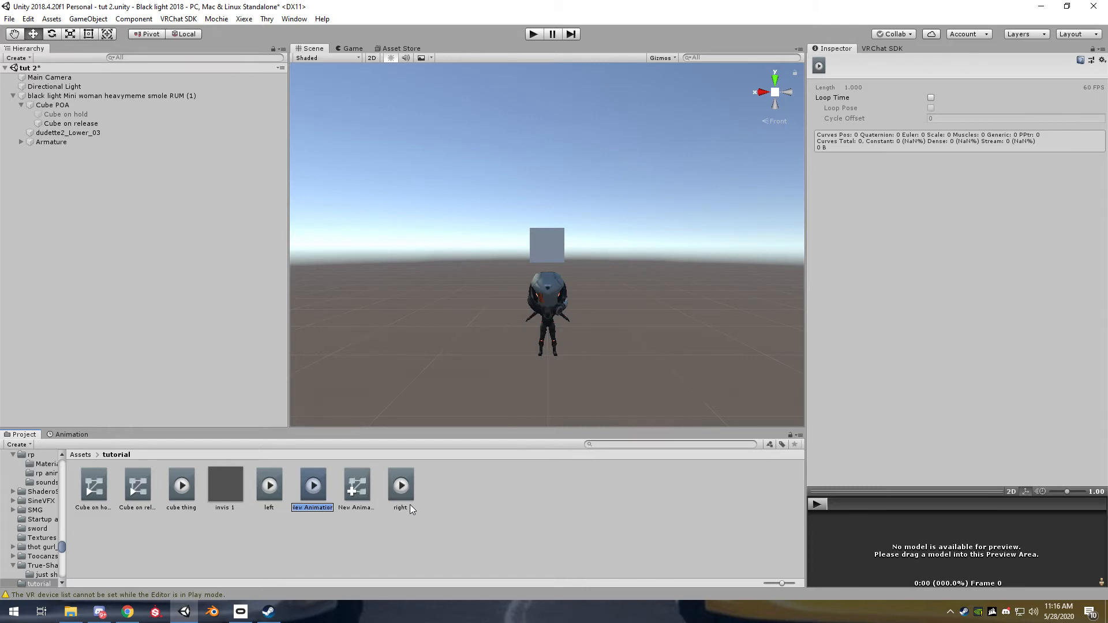
text(cubr)
key(BackSpace)
text(e poa)
key(Return)
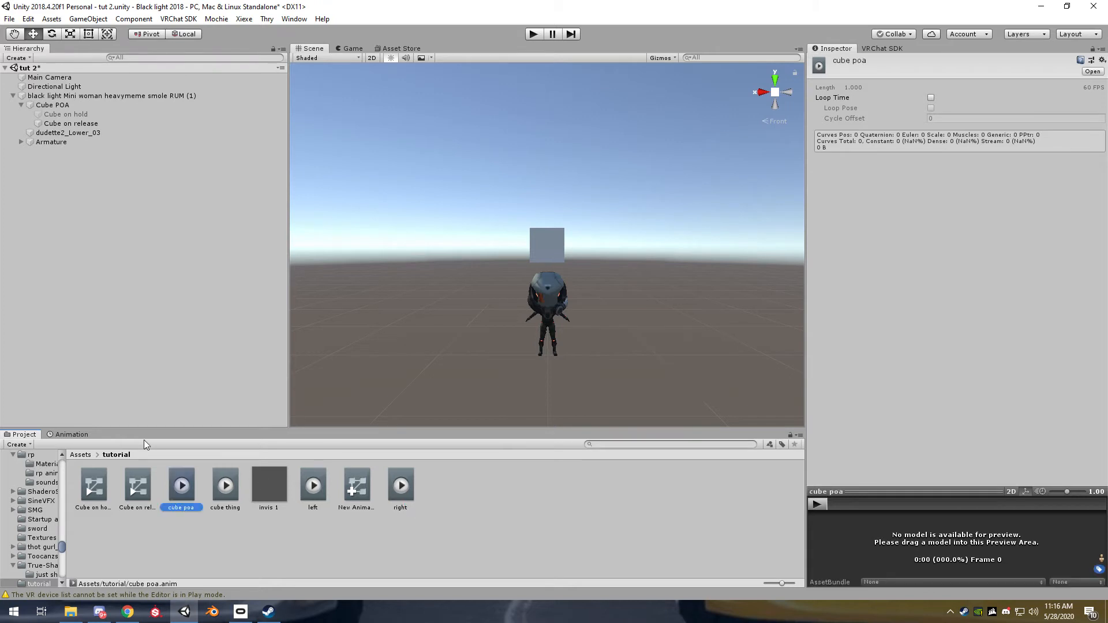
Assign the "cube poa" clip to the "Cube POA" object and start recording it
drag(168, 505, 70, 108)
click(60, 106)
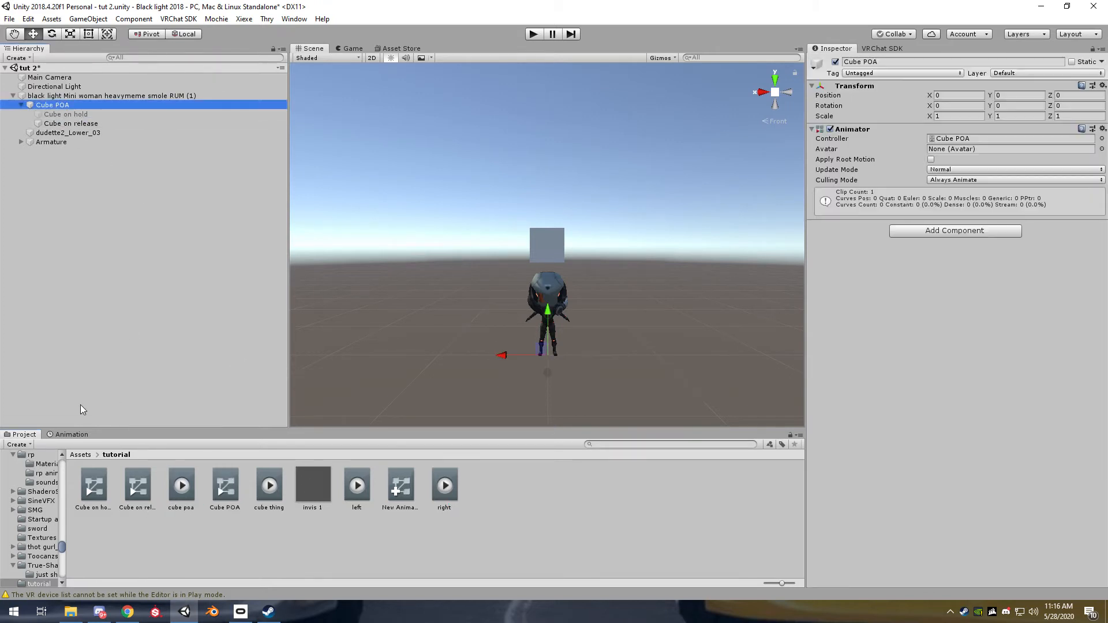
click(71, 436)
click(38, 444)
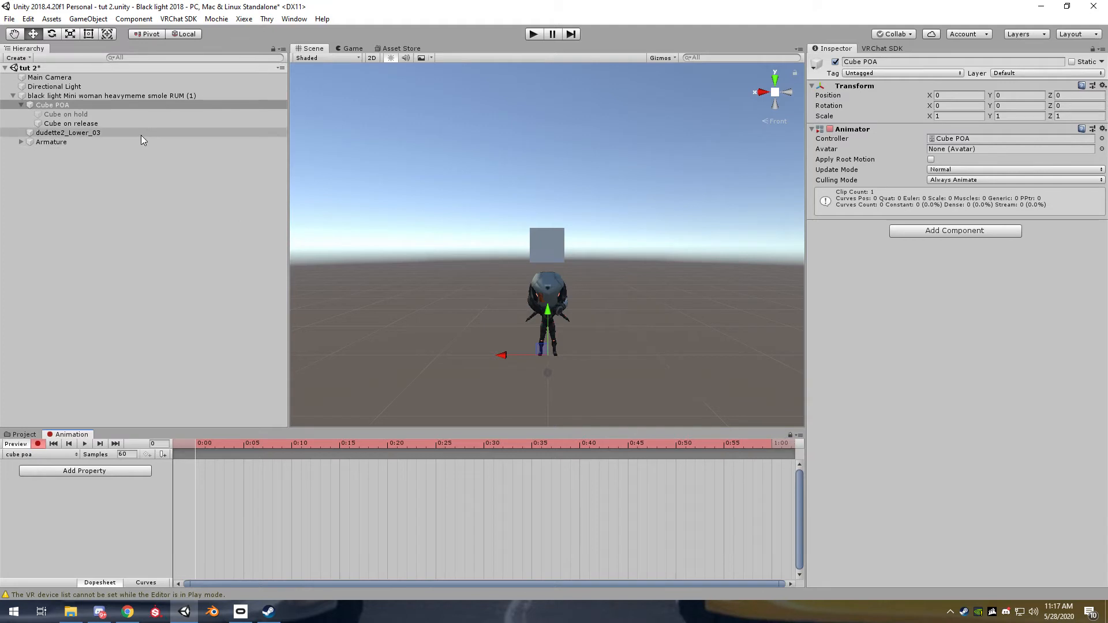
Key the Mesh Renderer of "Cube on release" off at frame 0 and on at frame 35
click(127, 124)
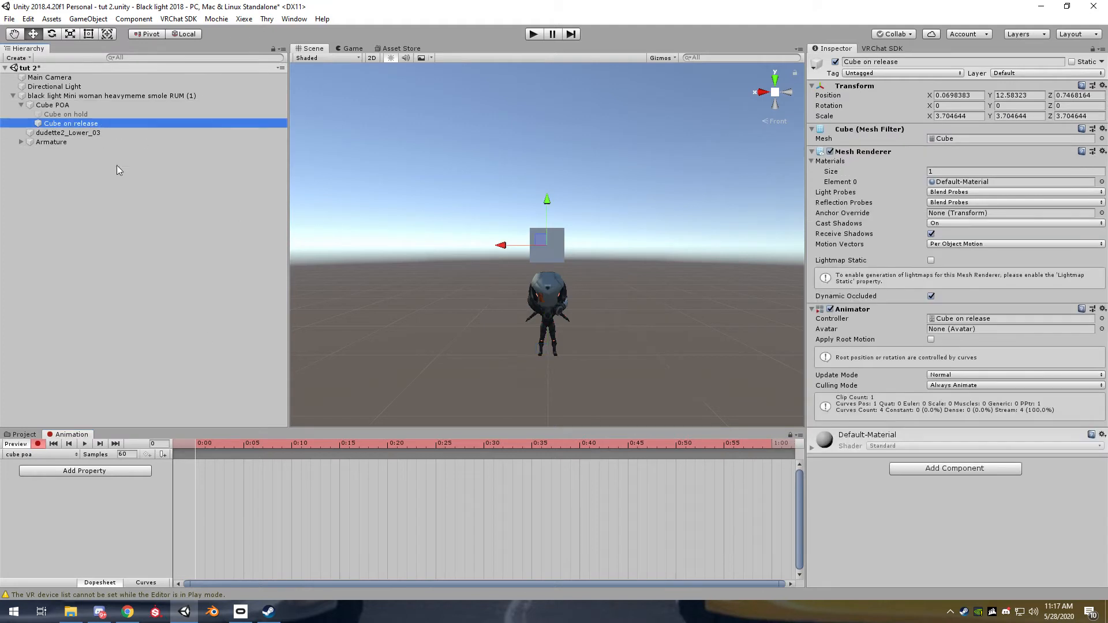
click(830, 151)
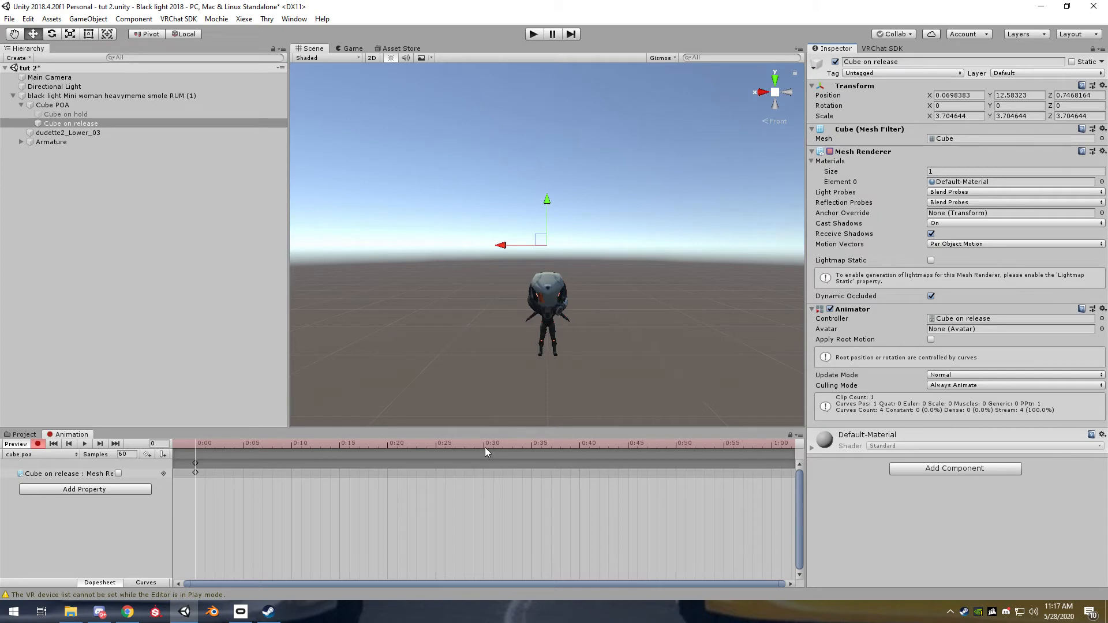
click(531, 444)
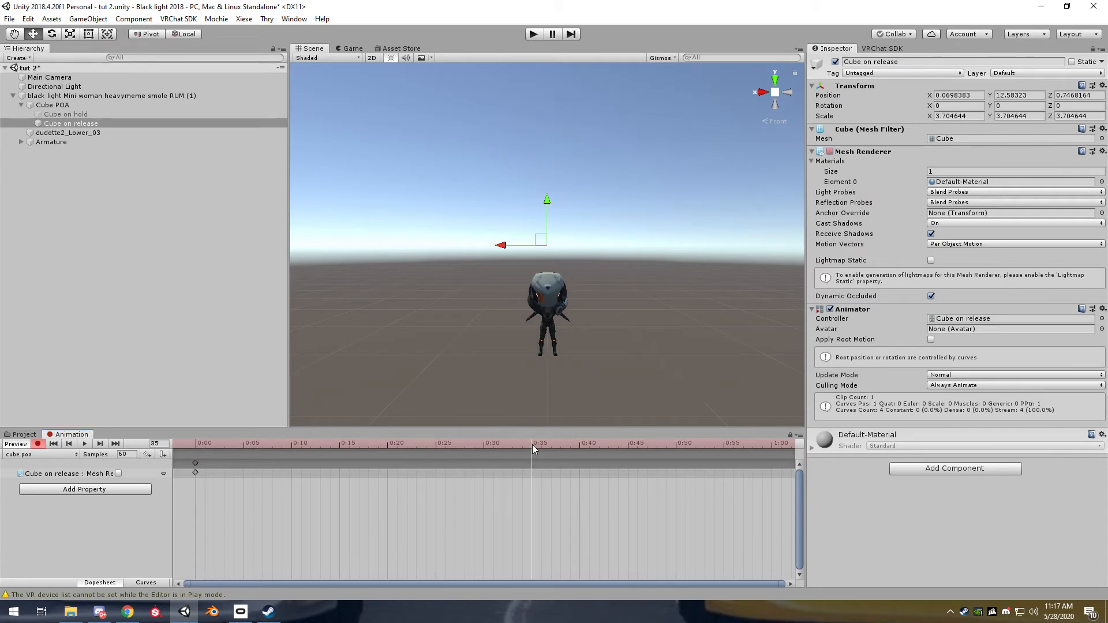
click(830, 152)
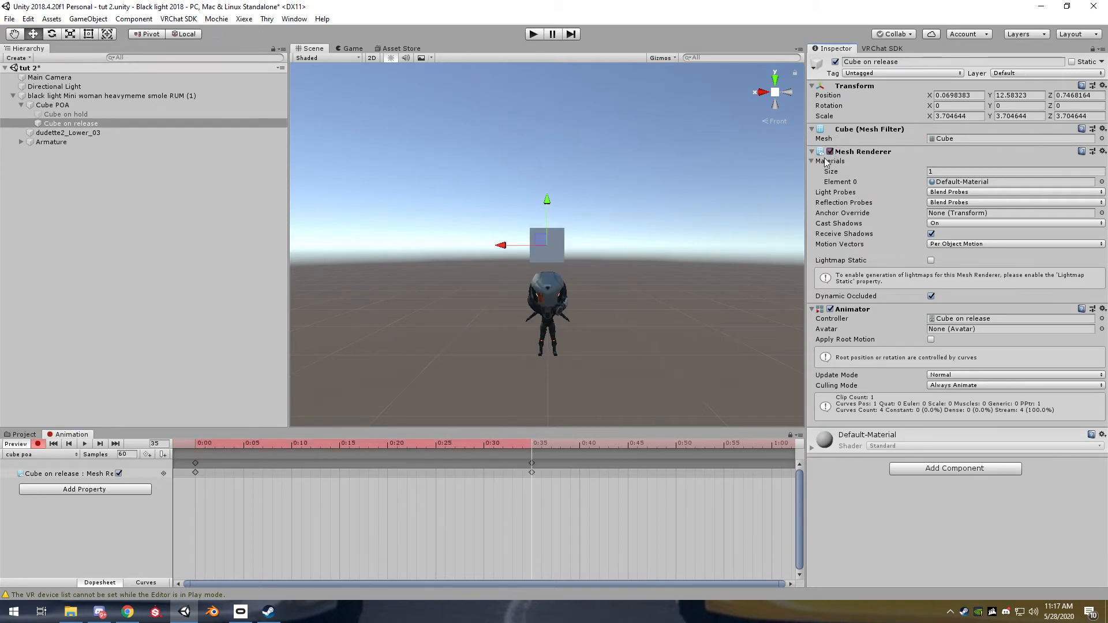
Key the Mesh Renderer of "Cube on release" off at frame 34, scrub through the clip and stop recording
click(522, 444)
click(829, 151)
click(830, 151)
drag(195, 442, 551, 442)
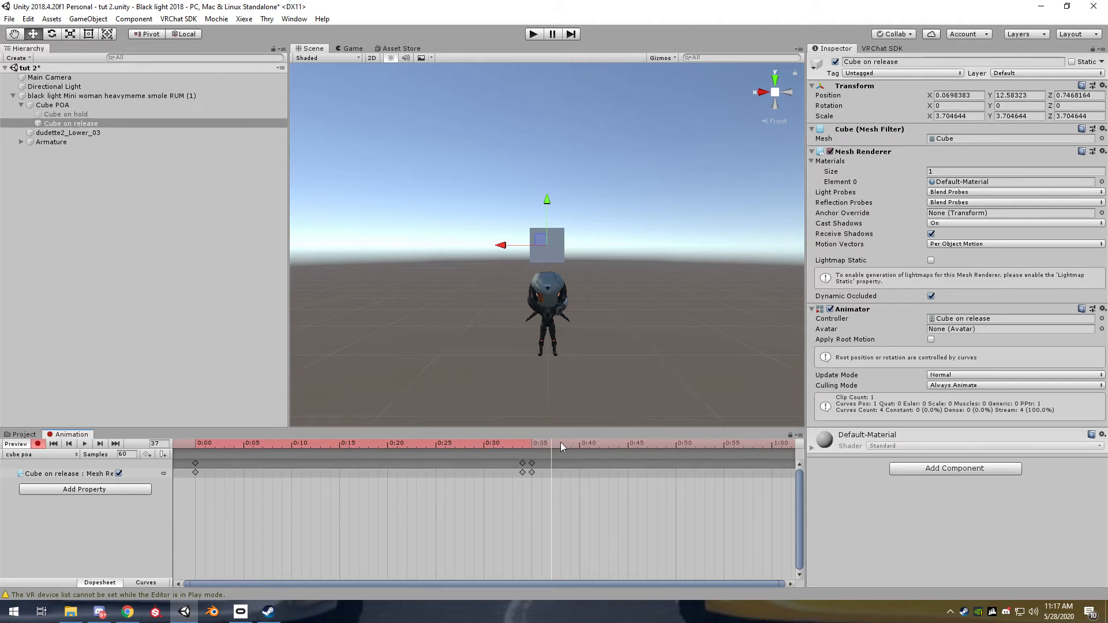
click(38, 445)
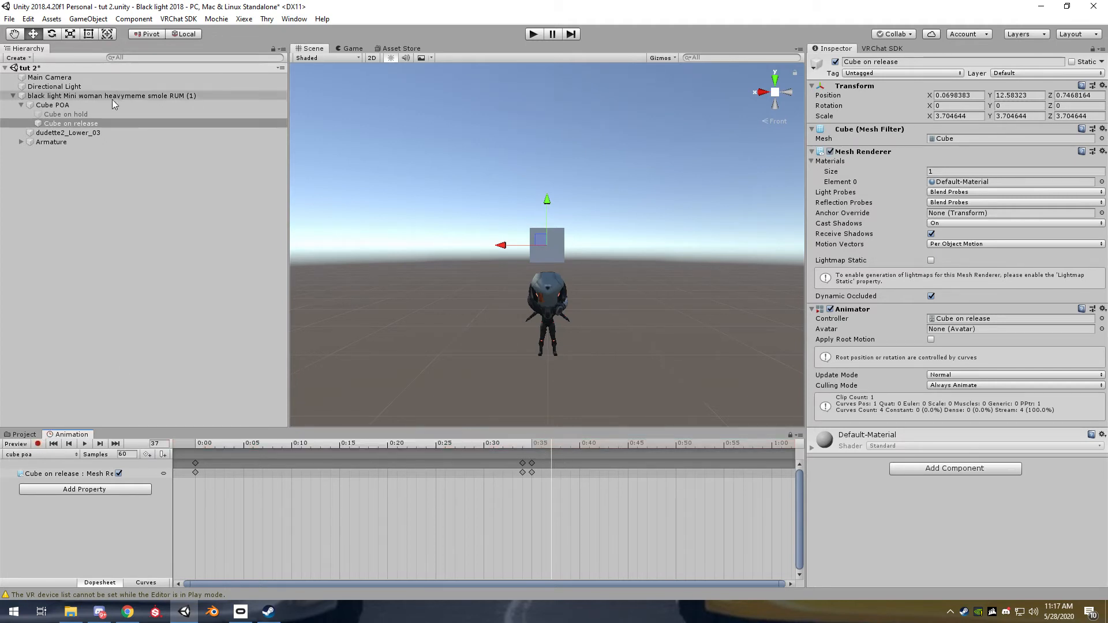
Unlock the animation view and delete both cube properties from the avatar's "cube thing" clip
click(109, 165)
click(80, 97)
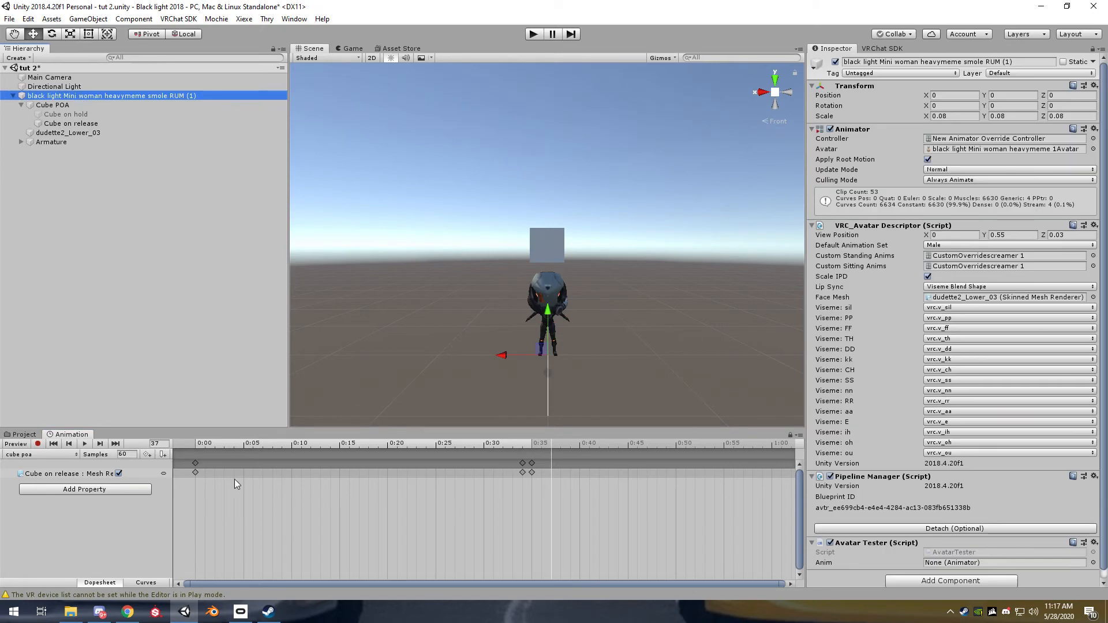
click(789, 436)
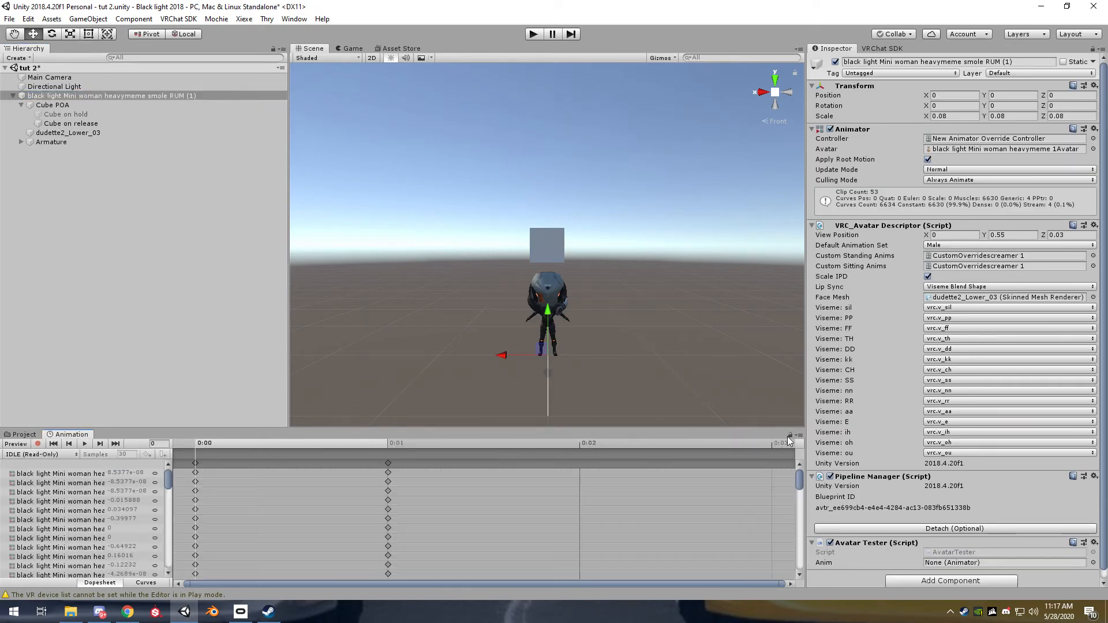
click(41, 454)
click(74, 170)
click(96, 474)
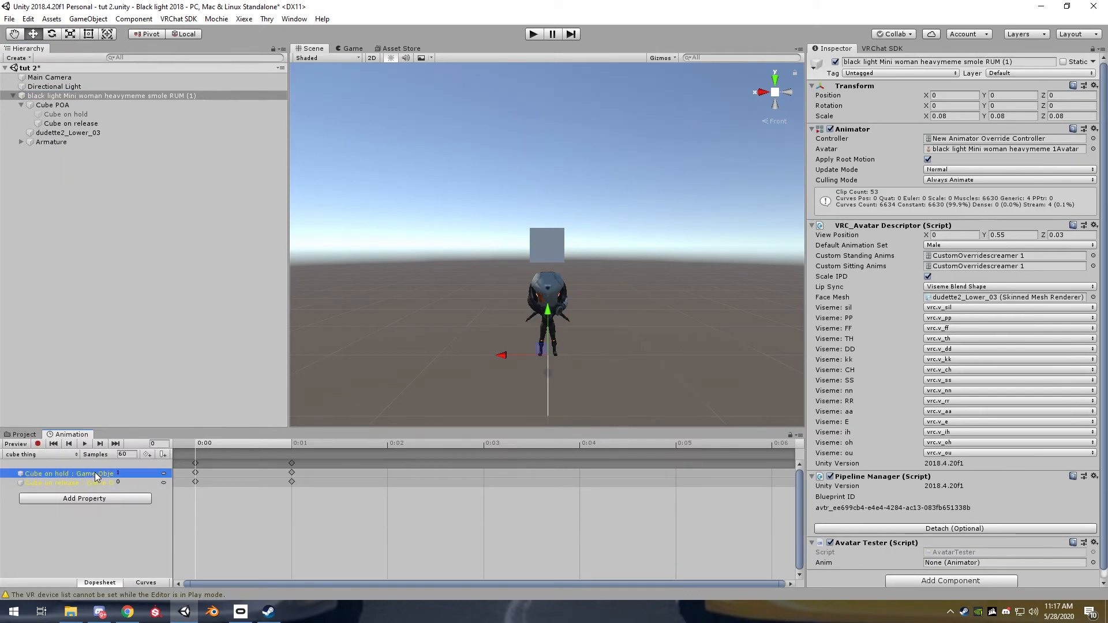
shift+click(84, 483)
key(Delete)
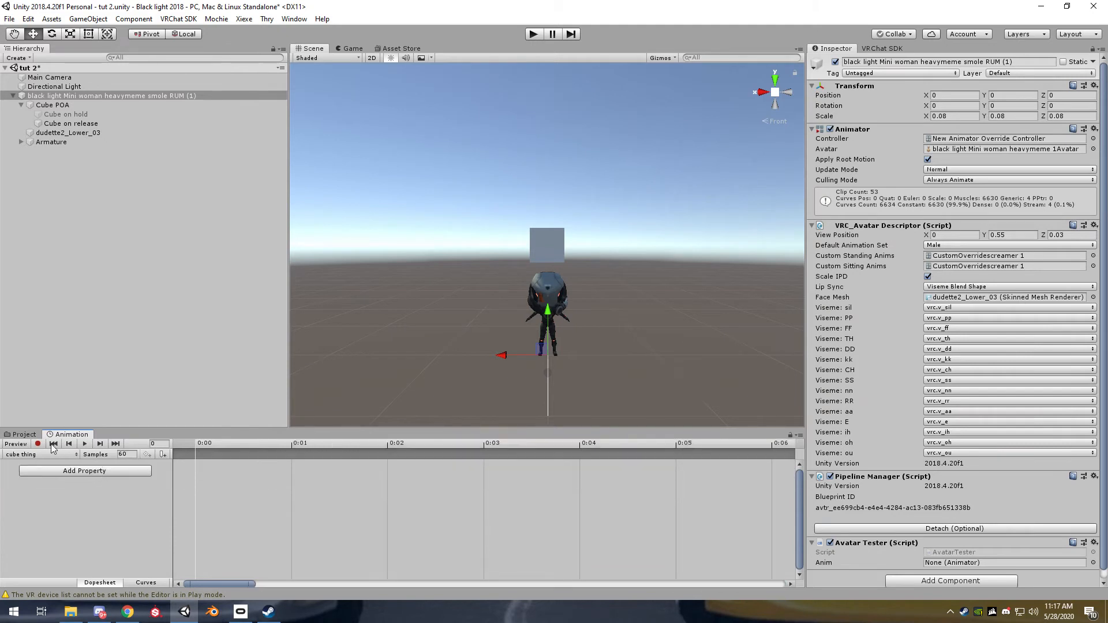
click(38, 443)
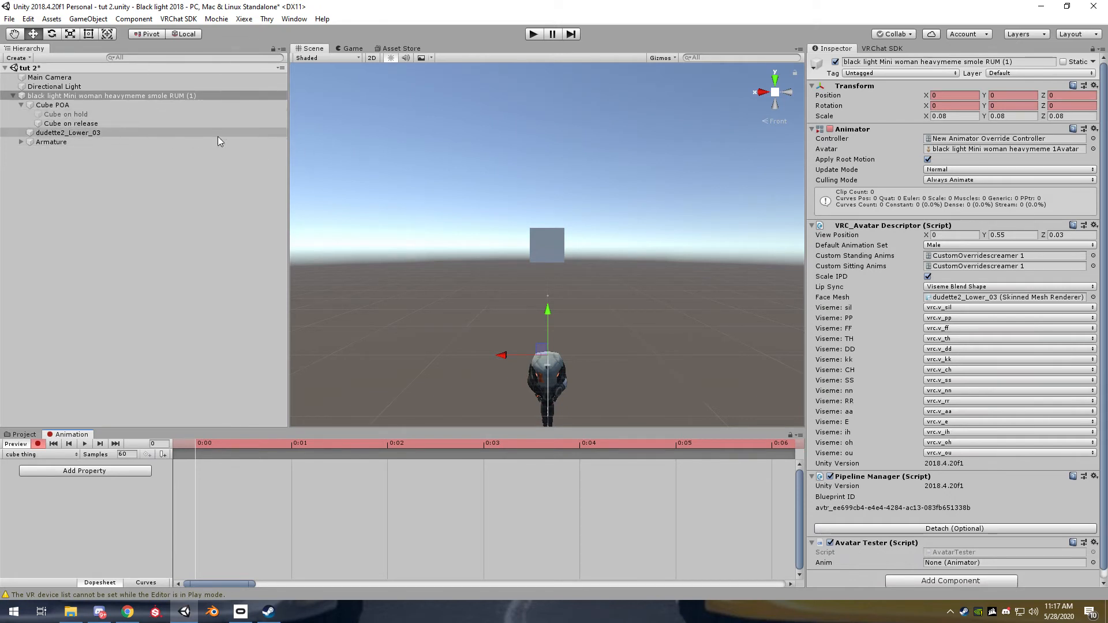
click(89, 115)
click(103, 99)
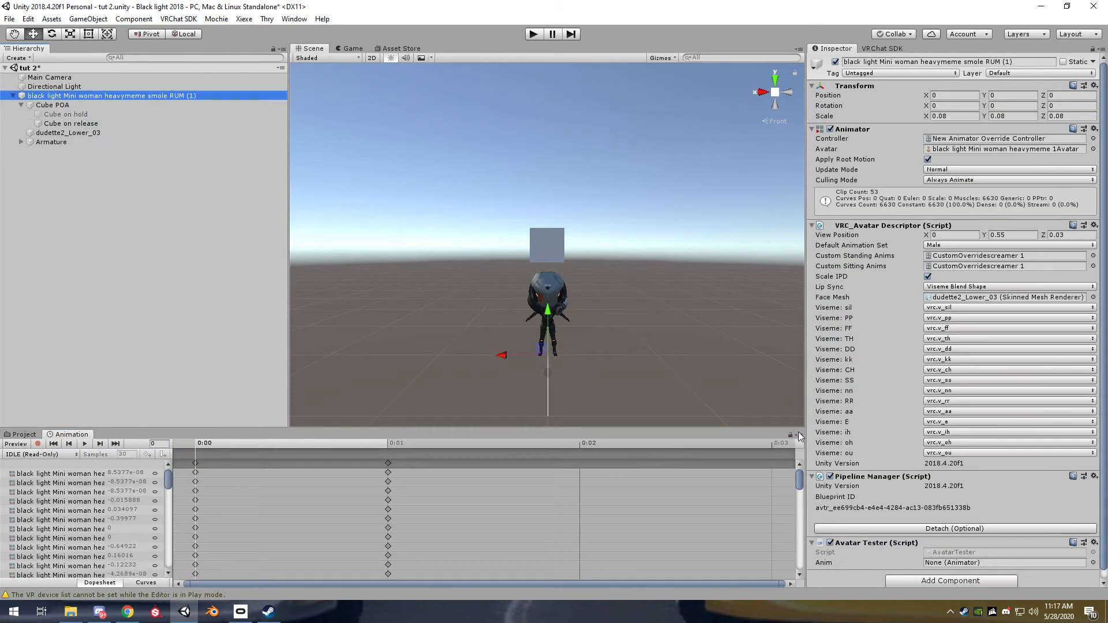
Record "Cube on hold" as active and "Cube on release" as inactive at frame 0 of the avatar's "cube thing" clip
click(63, 454)
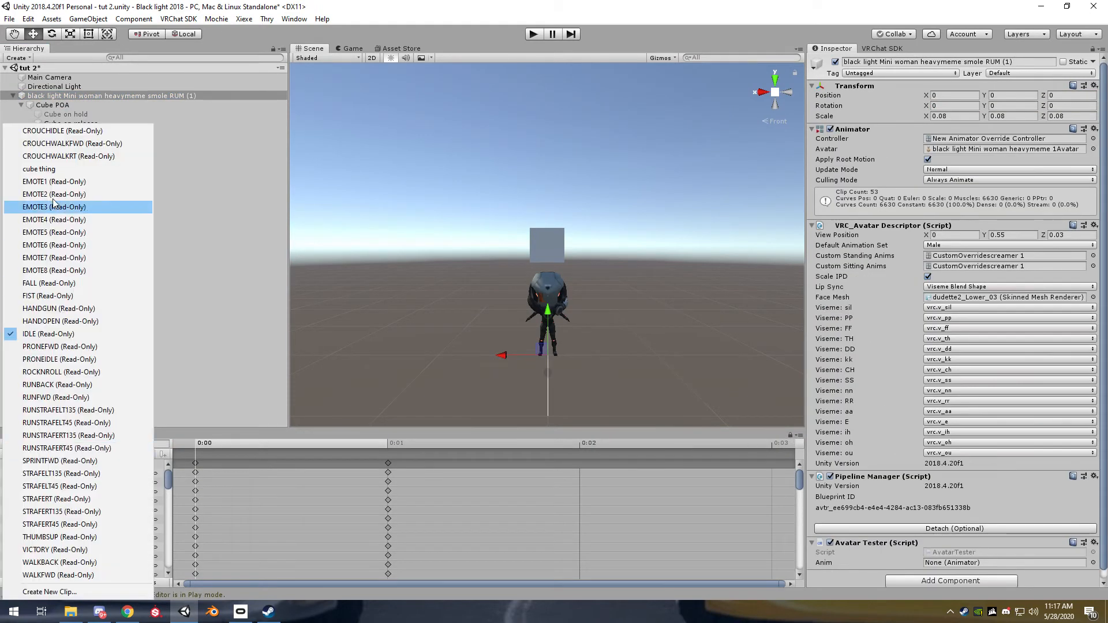
click(63, 171)
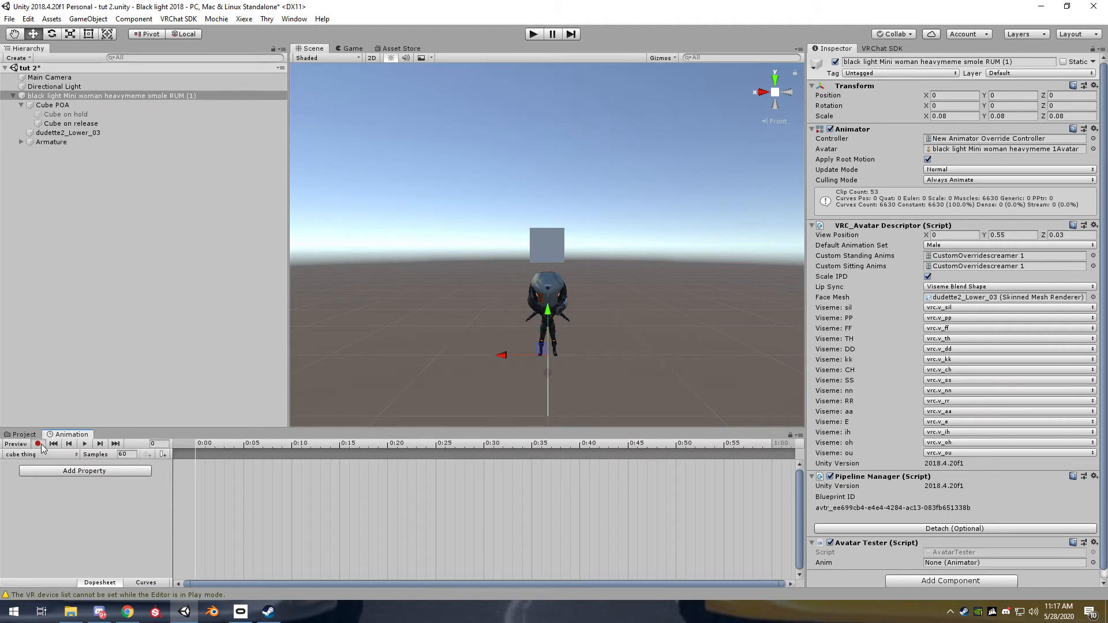
click(38, 444)
click(52, 105)
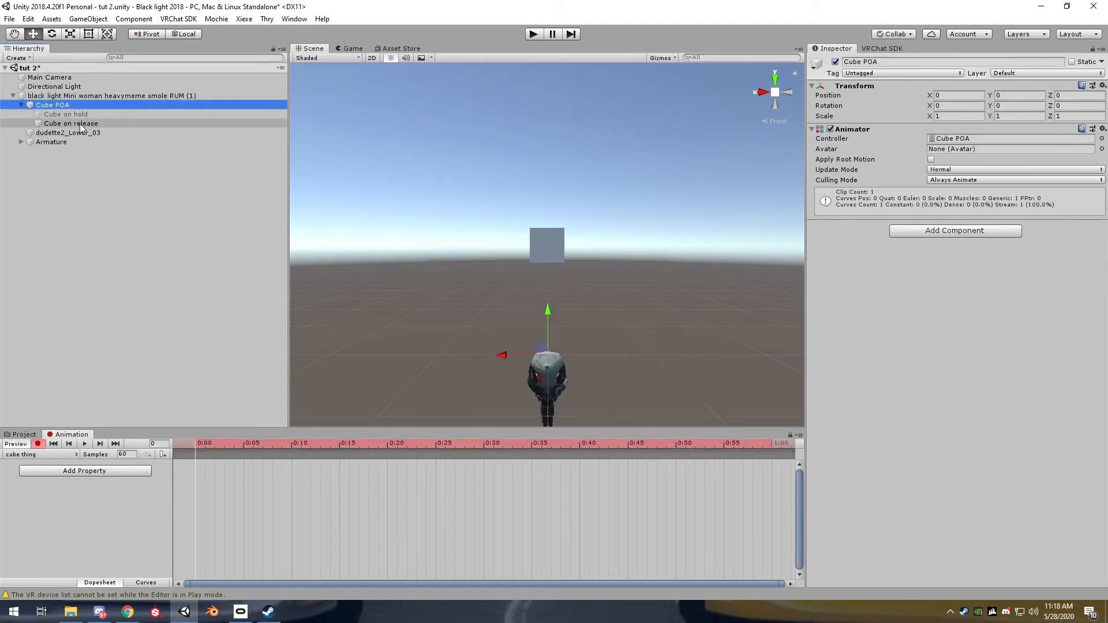
click(69, 114)
click(835, 62)
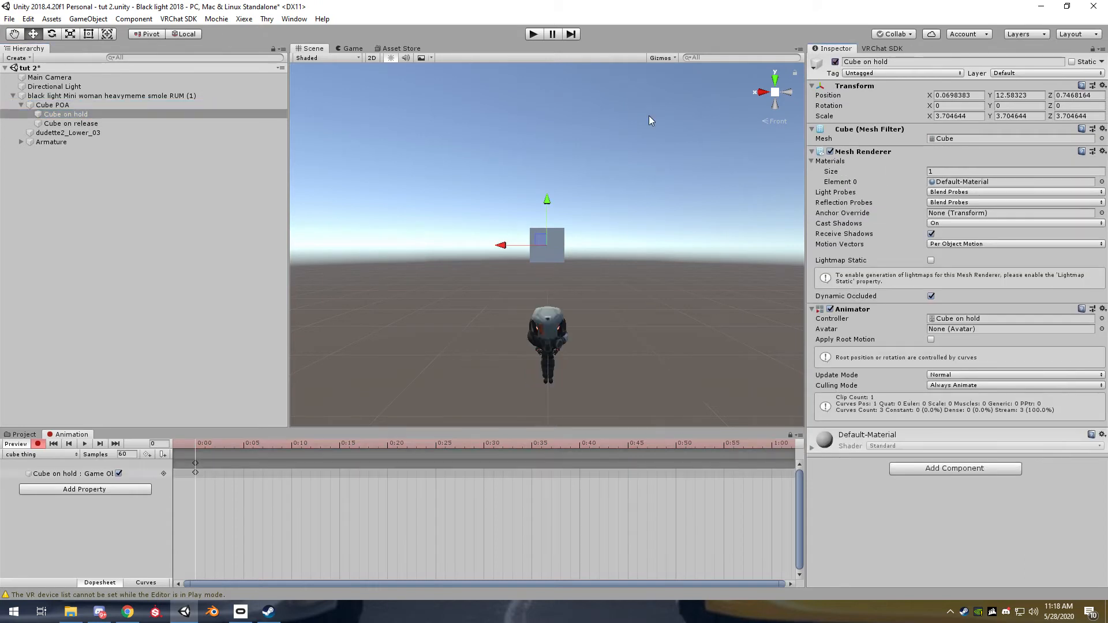
click(98, 124)
click(835, 62)
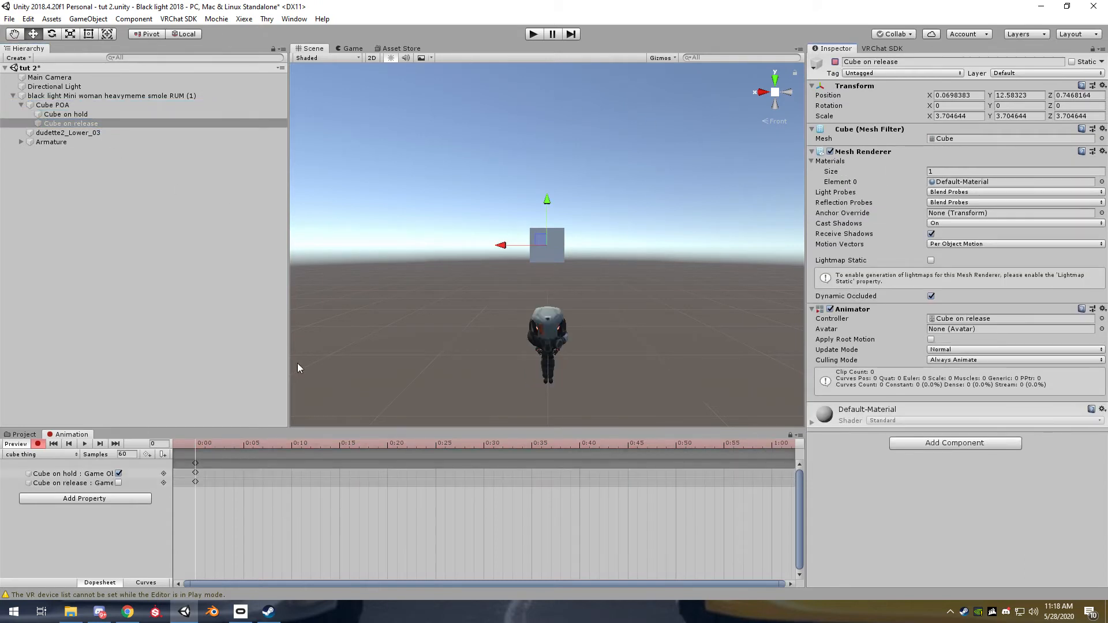
Stop recording, copy the frame 0 keys of "cube thing" to frame 1 and turn the animation preview off
click(36, 443)
click(196, 463)
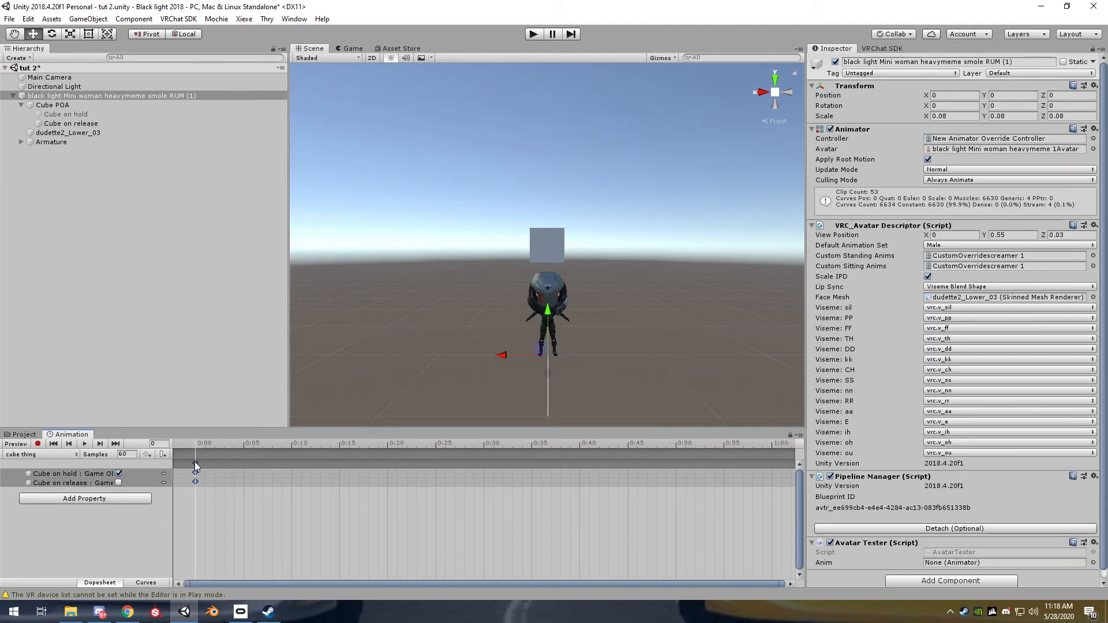
click(206, 445)
key(ctrl+v)
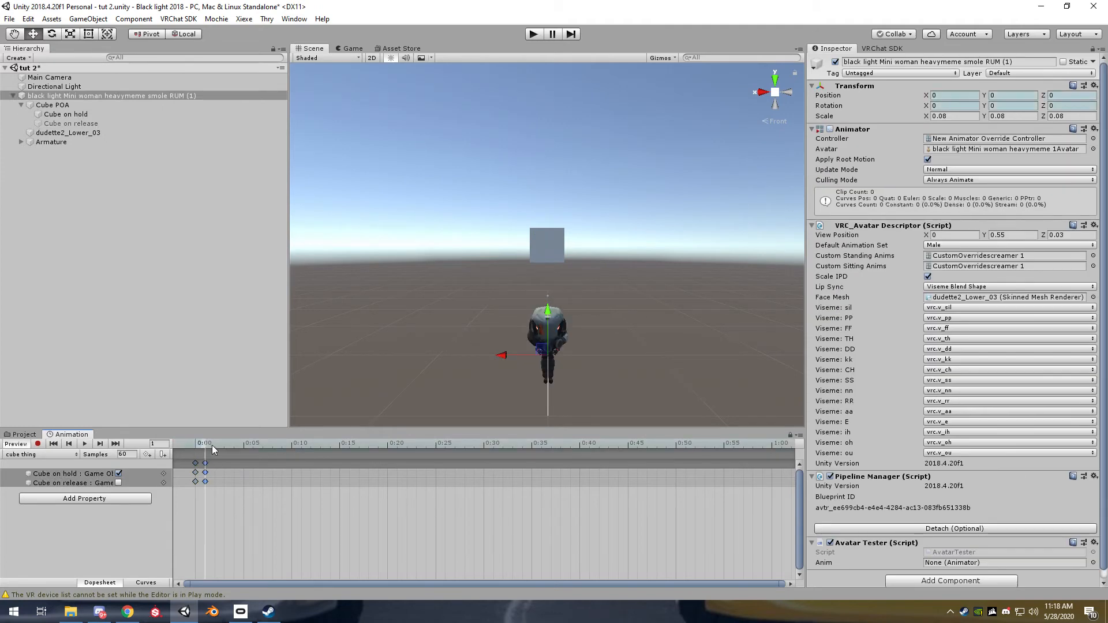
click(14, 444)
Run the scene and trigger gesture 1 repeatedly to test the hold and release cubes, then stop it
click(534, 34)
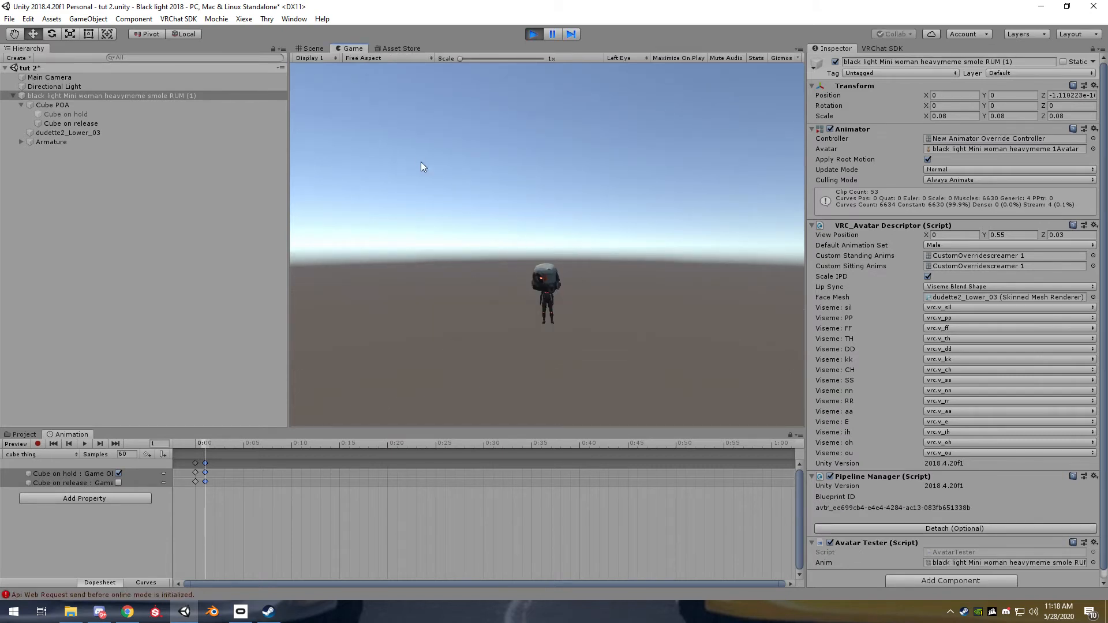
key(1)
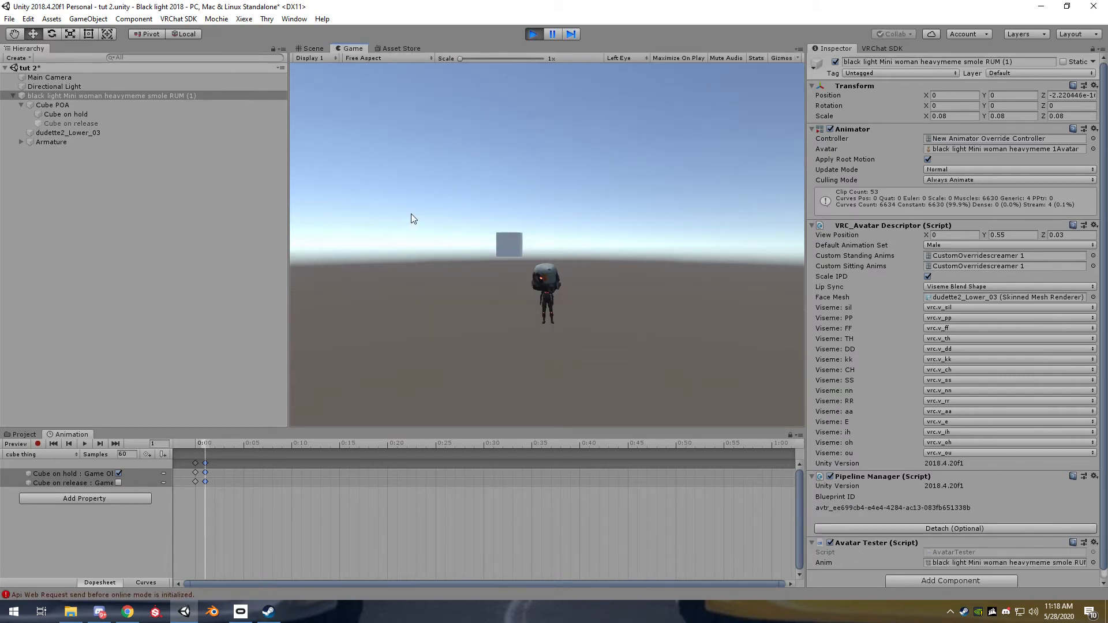
key(1)
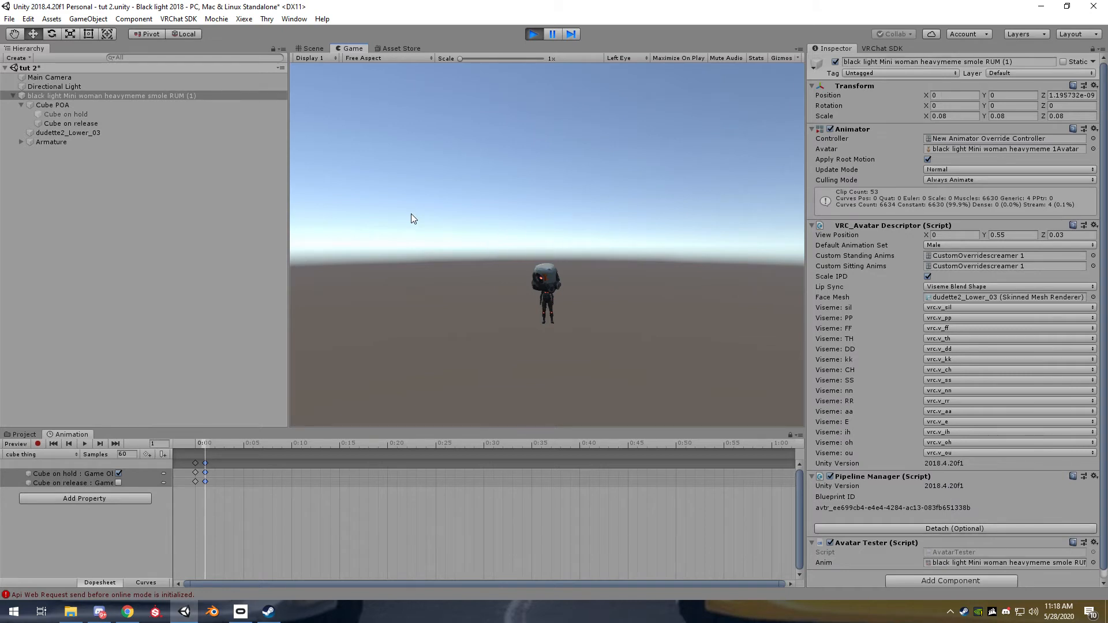
key(1)
click(532, 38)
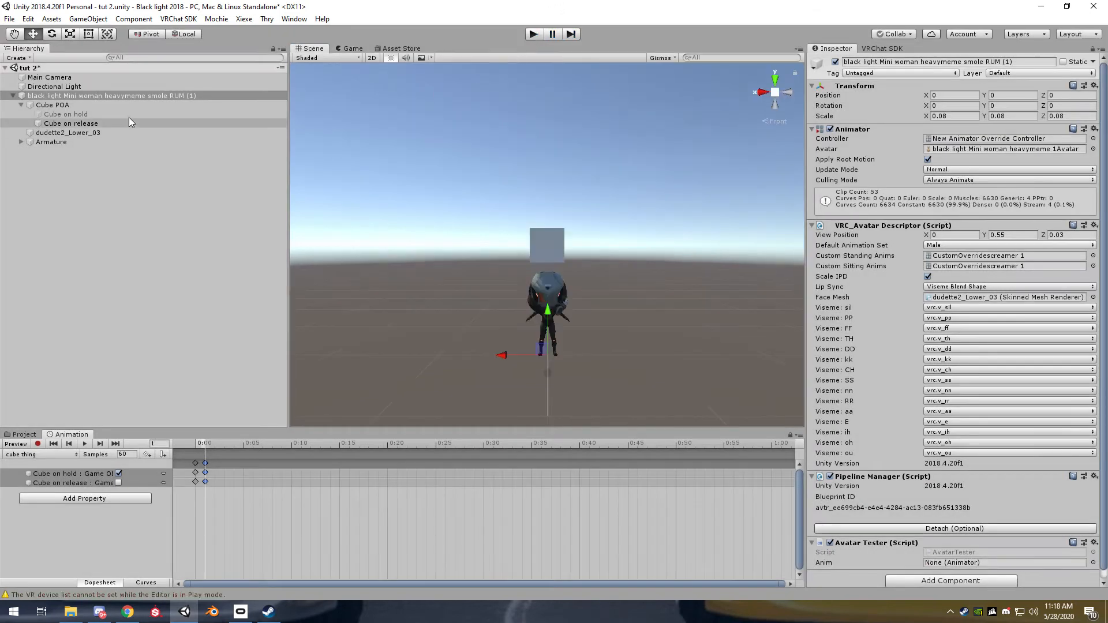
Add an empty child object to the avatar, place it above Cube POA and name it "sounds"
click(21, 105)
click(49, 105)
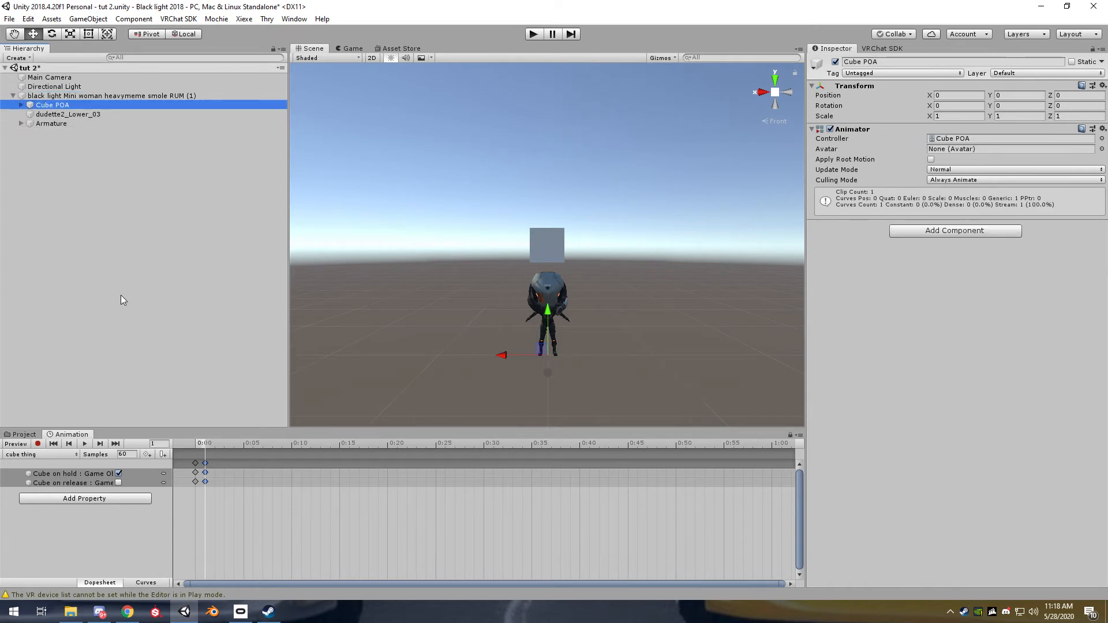
click(26, 436)
right_click(105, 99)
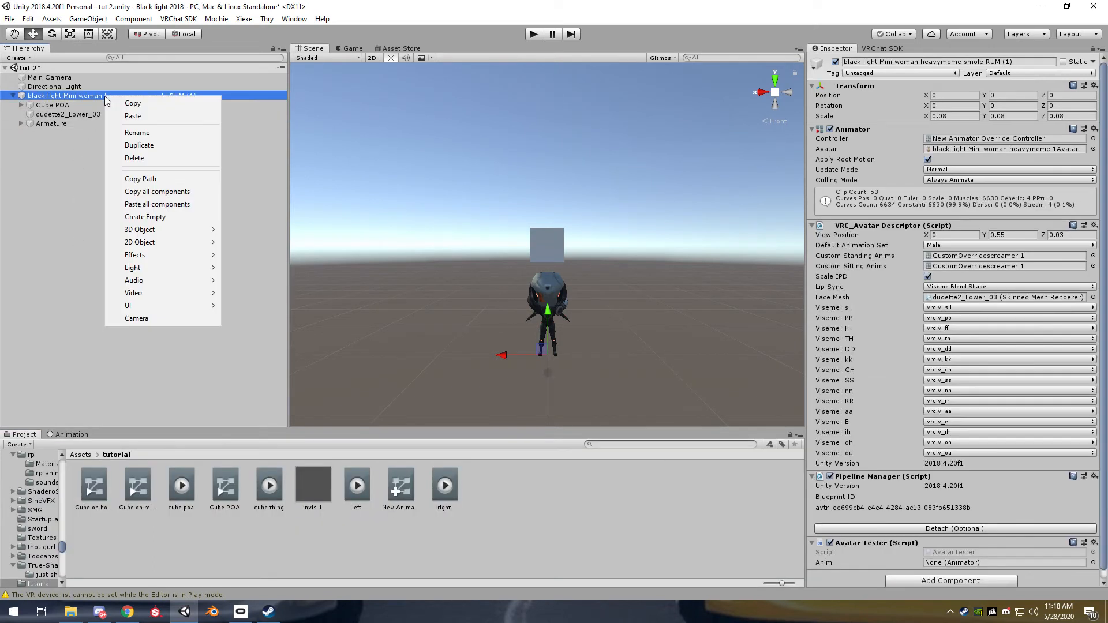
click(133, 213)
drag(58, 133, 76, 102)
right_click(79, 102)
click(114, 137)
text(sounds)
key(Return)
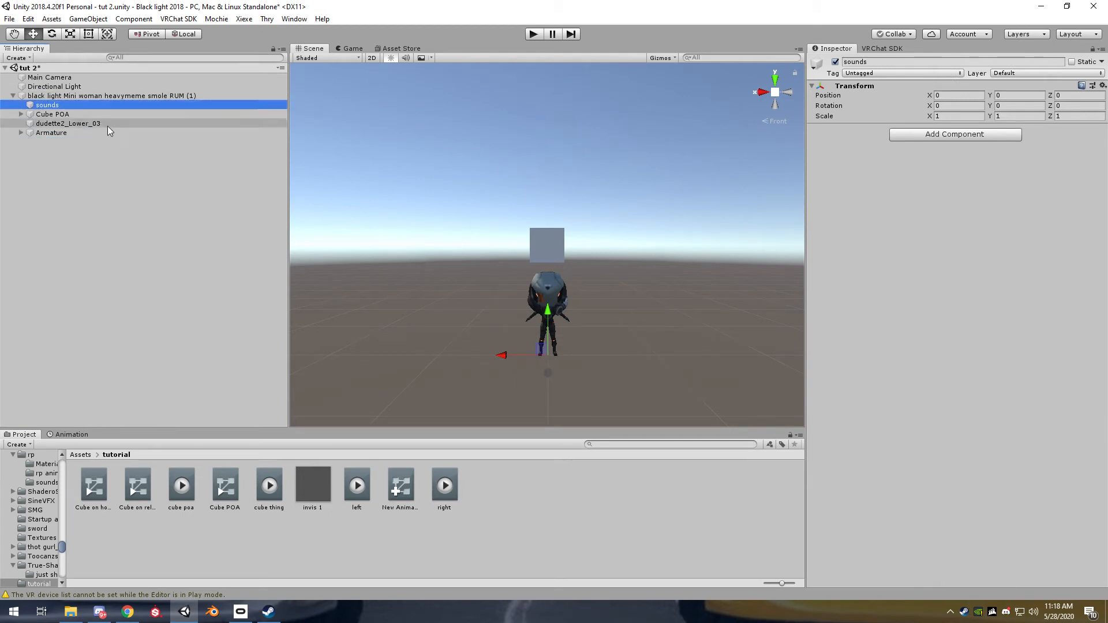
Add an Audio Source object as a child of "sounds" and look over its audio settings
click(80, 455)
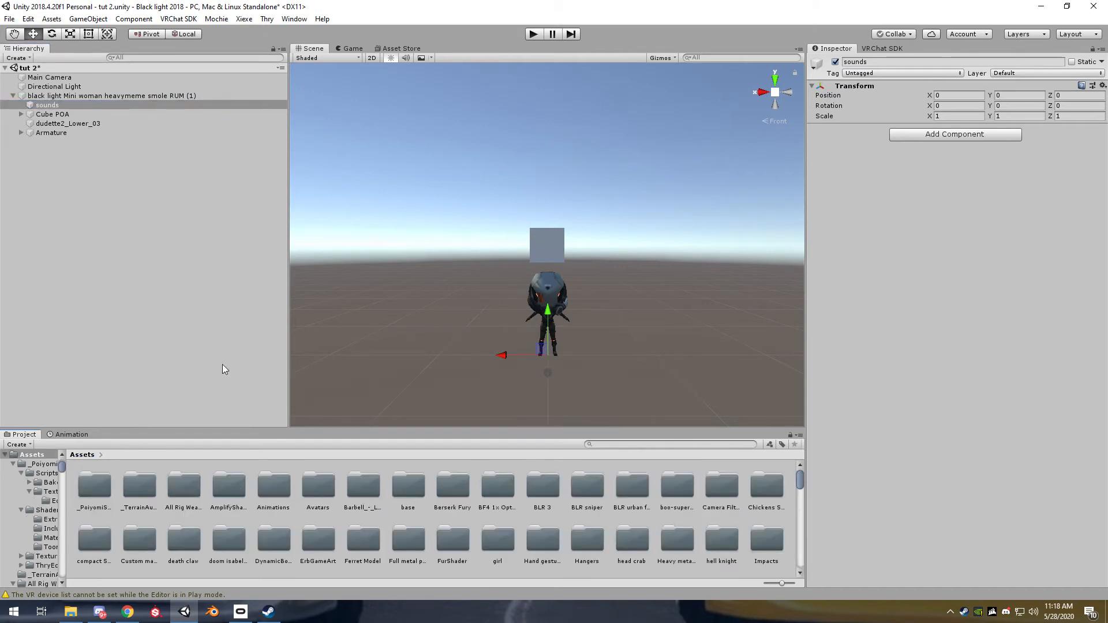
right_click(58, 109)
mouse_move(92, 289)
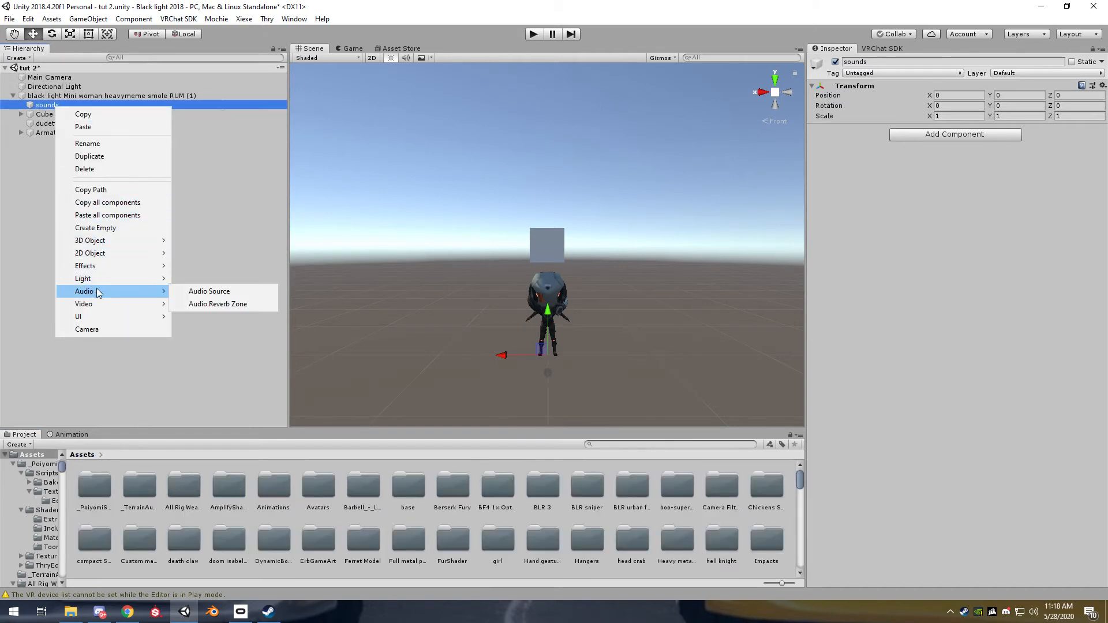
click(206, 292)
scroll(673, 340, down, 3)
scroll(673, 345, down, 1)
scroll(1002, 257, down, 2)
scroll(981, 242, up, 2)
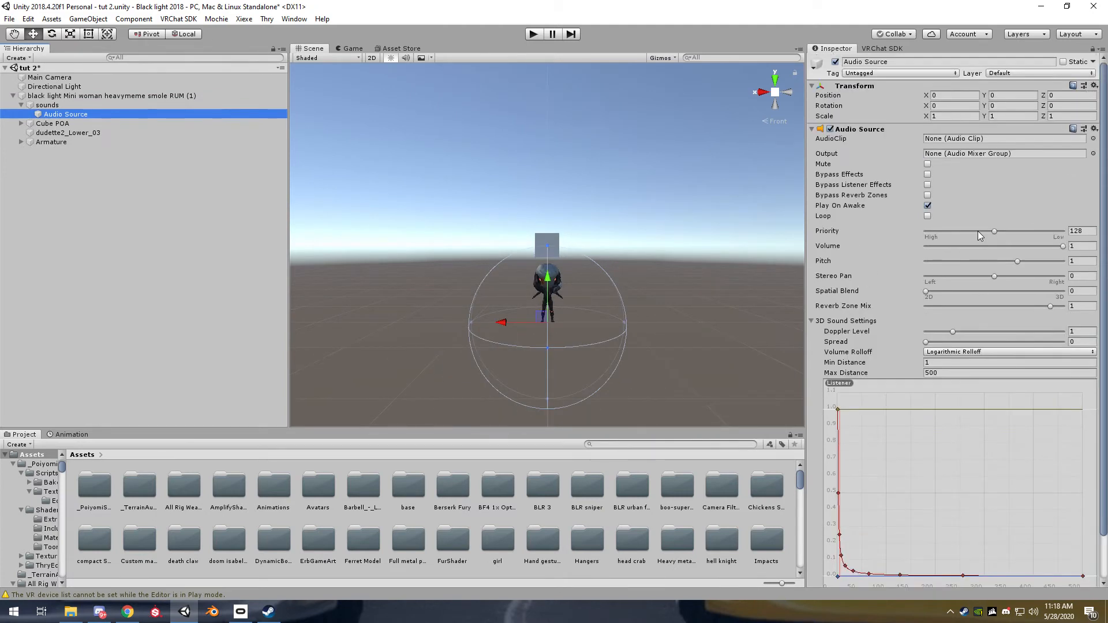
Duplicate the audio source under "sounds" and rename the original "on hold sound"
right_click(68, 114)
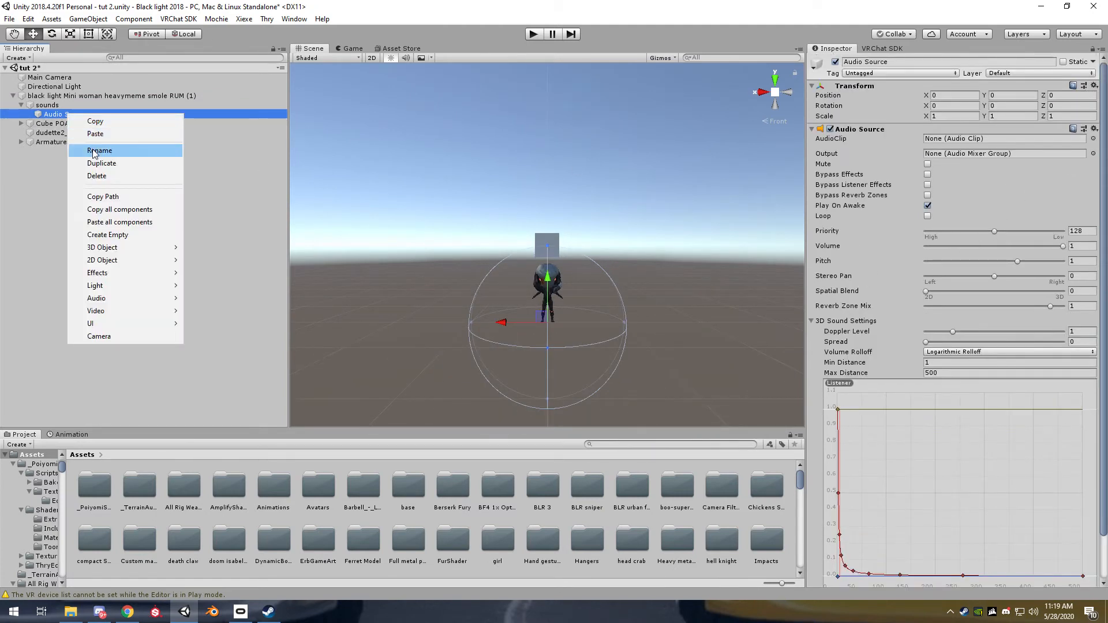
click(101, 163)
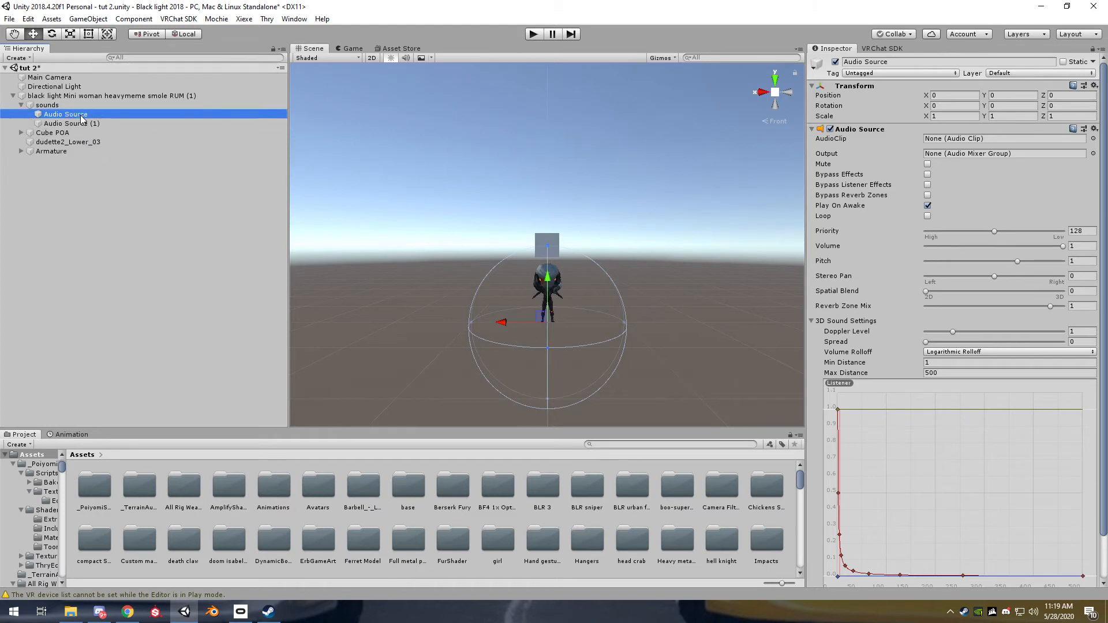
key(F2)
text(on )
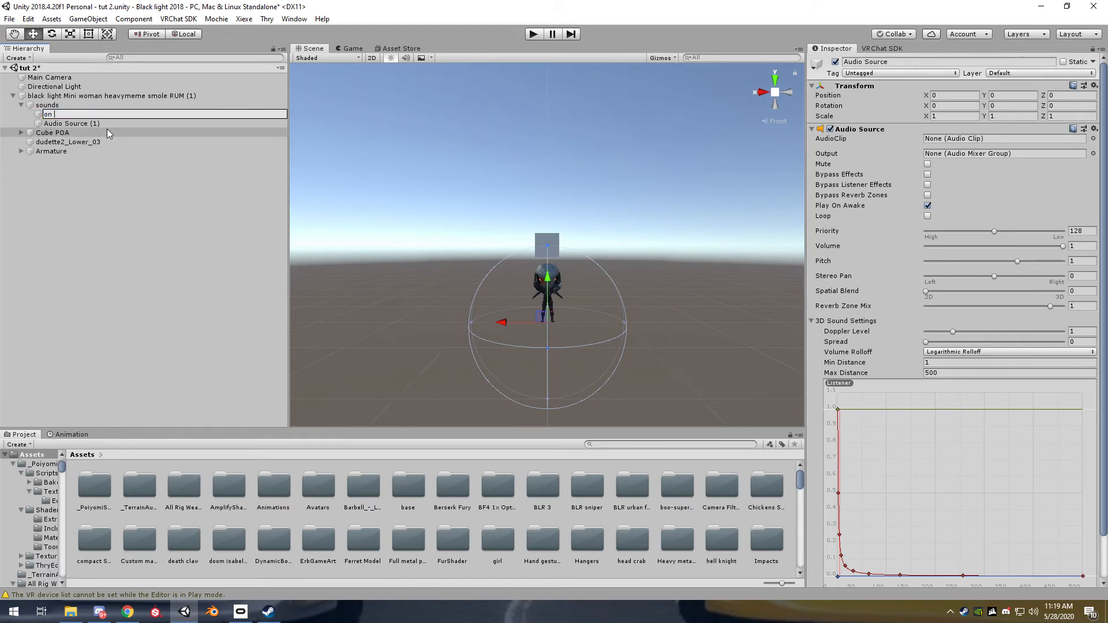
text(hold sounf)
key(BackSpace)
text(d)
key(Return)
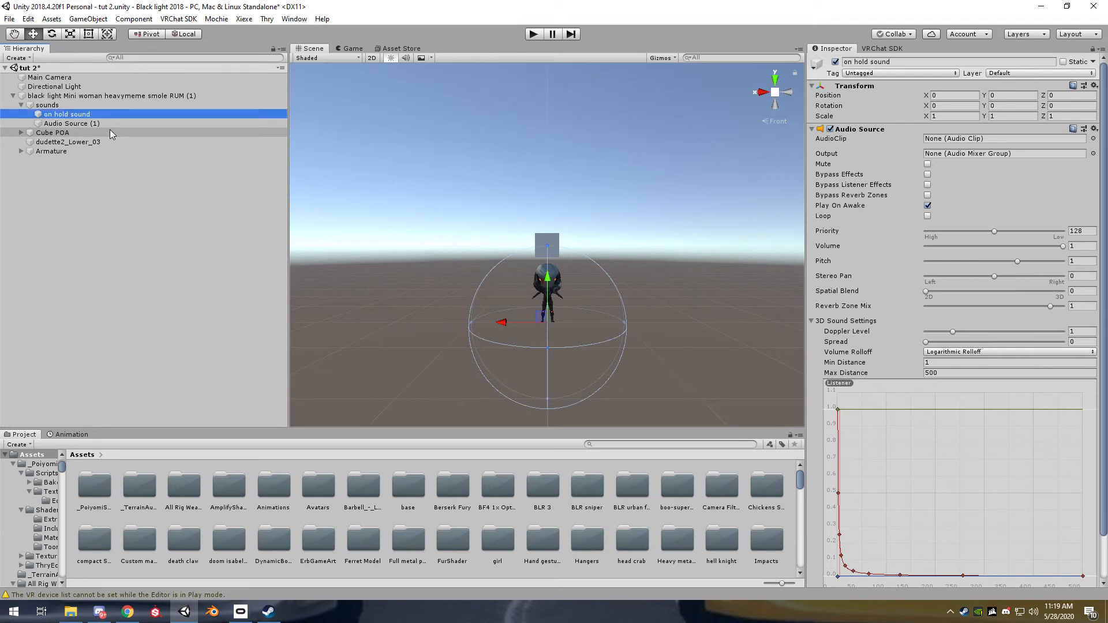
Rename the duplicated audio source "on release sound"
click(104, 125)
click(99, 124)
text(on release)
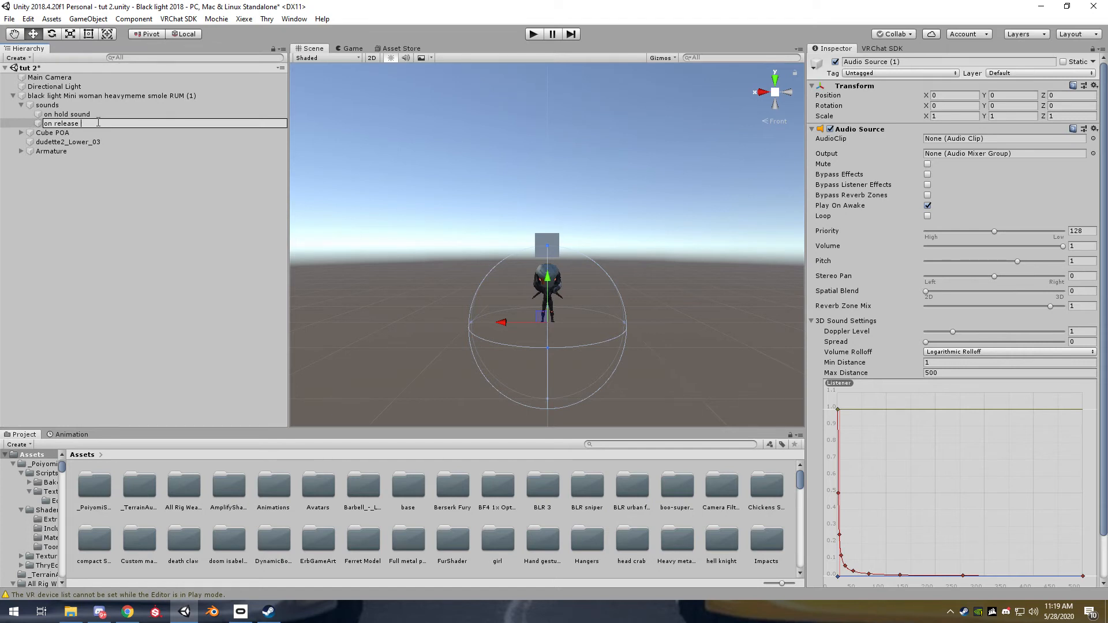
text(sound)
key(Return)
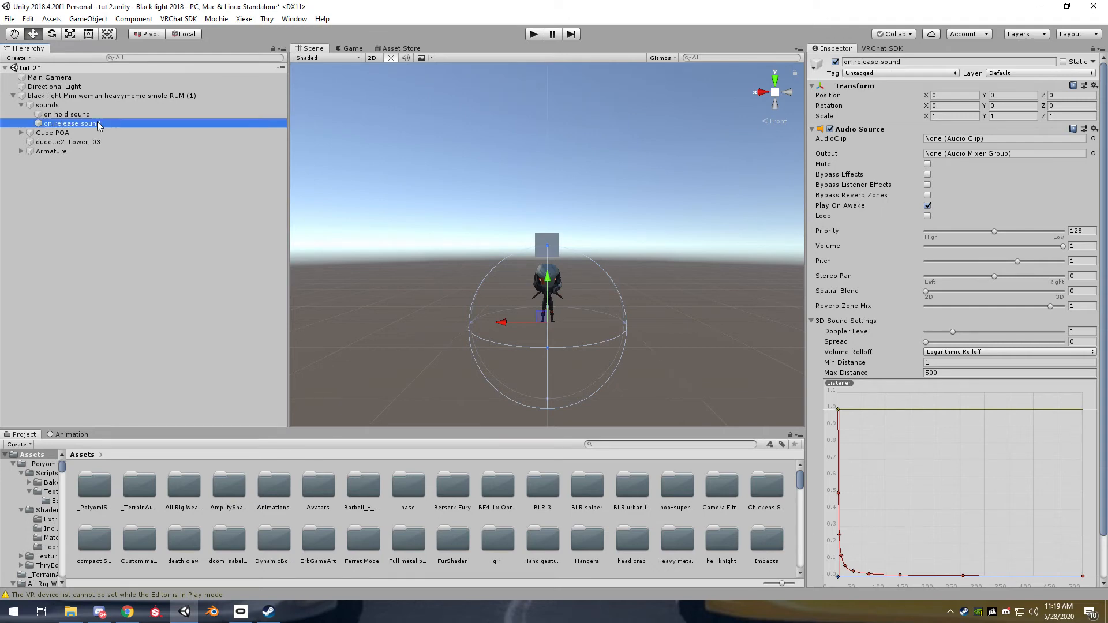
Assign the pacman clip from the Assets folder to "on hold sound" and the noot noot clip to "on release sound"
scroll(358, 495, down, 10)
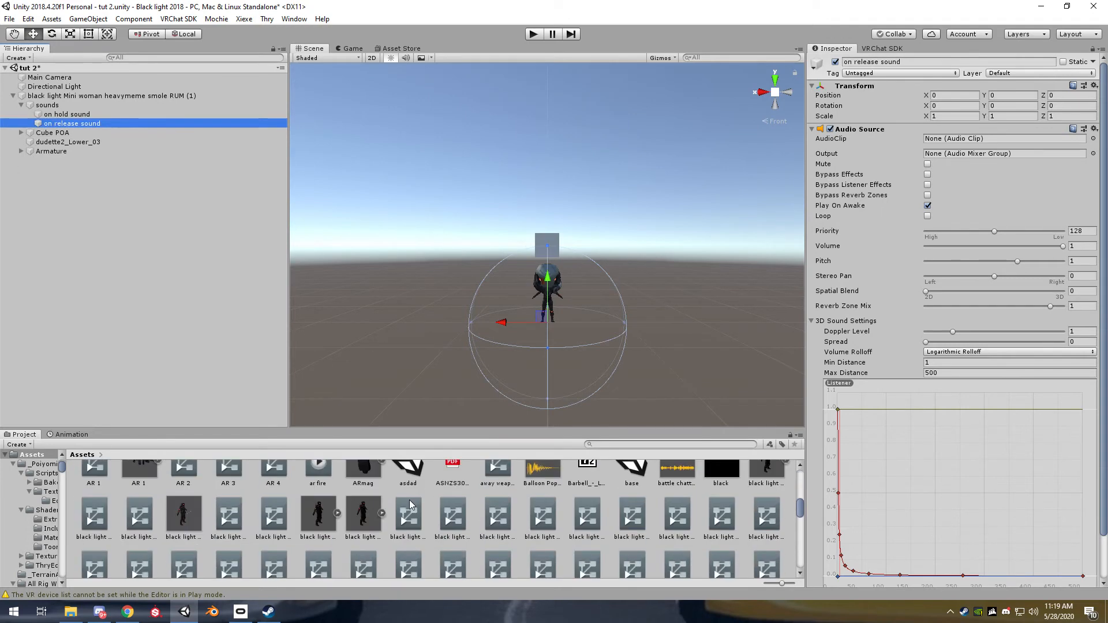
scroll(707, 530, down, 2)
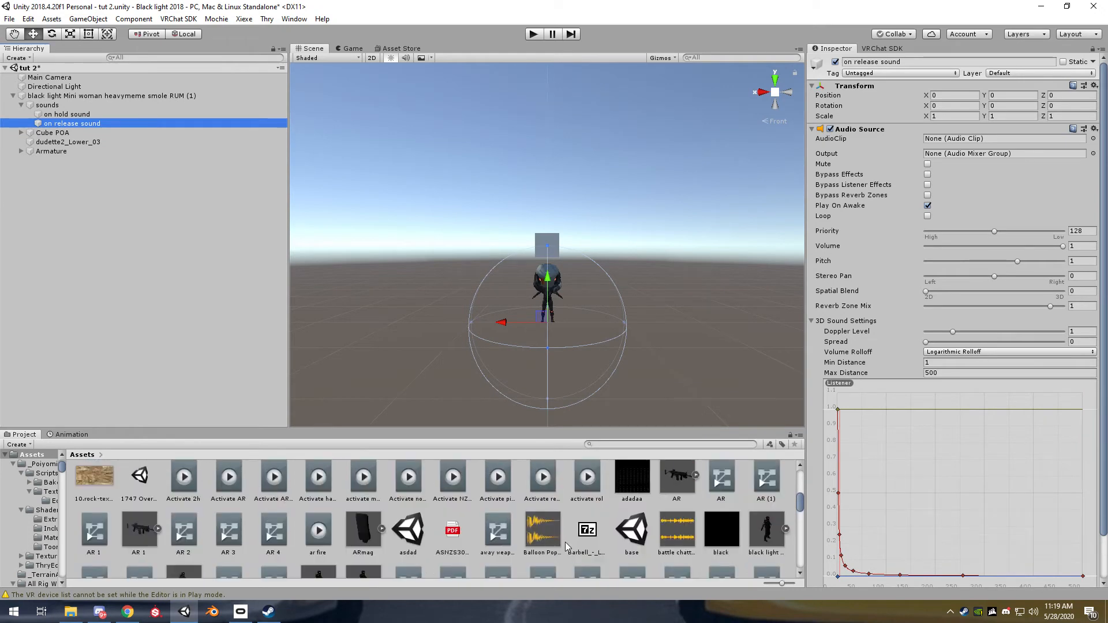
scroll(564, 545, down, 8)
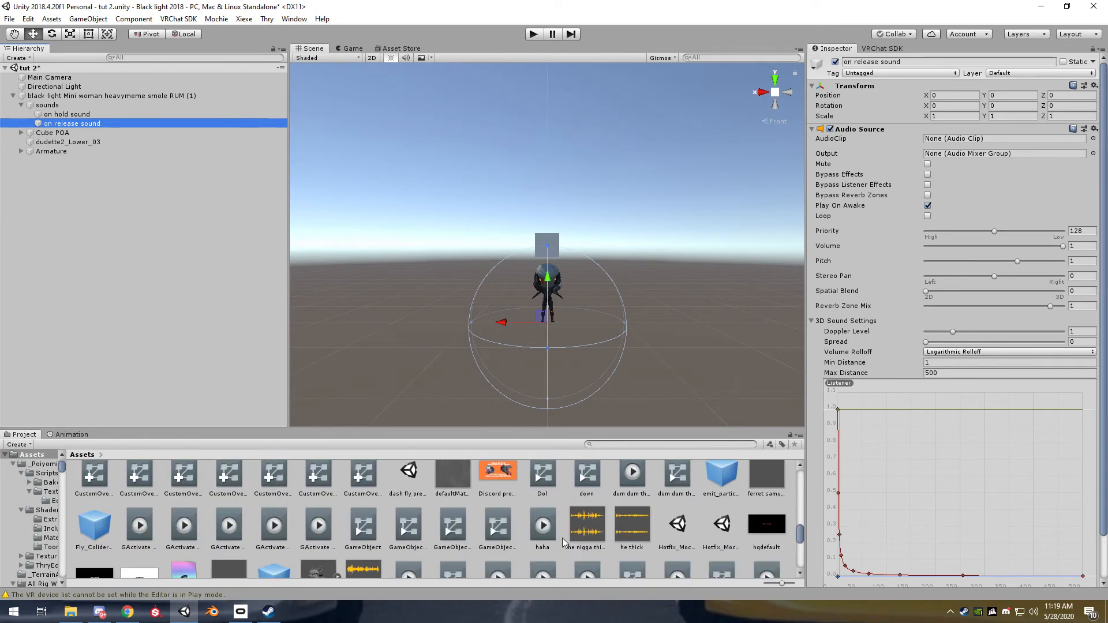
scroll(563, 542, down, 5)
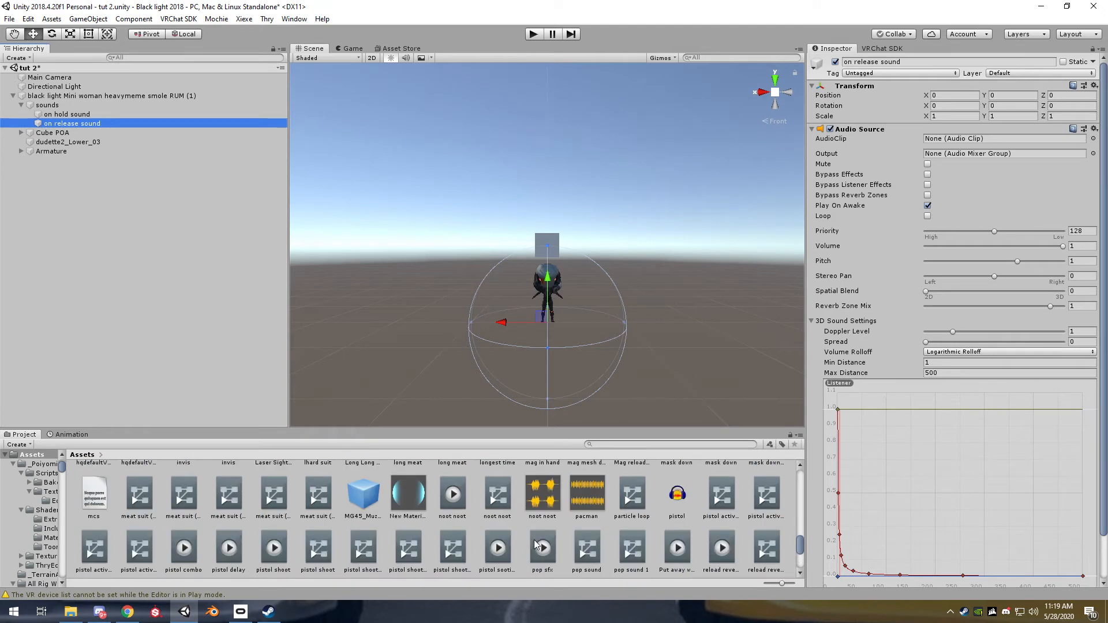
drag(577, 501, 86, 117)
drag(534, 506, 75, 122)
click(91, 115)
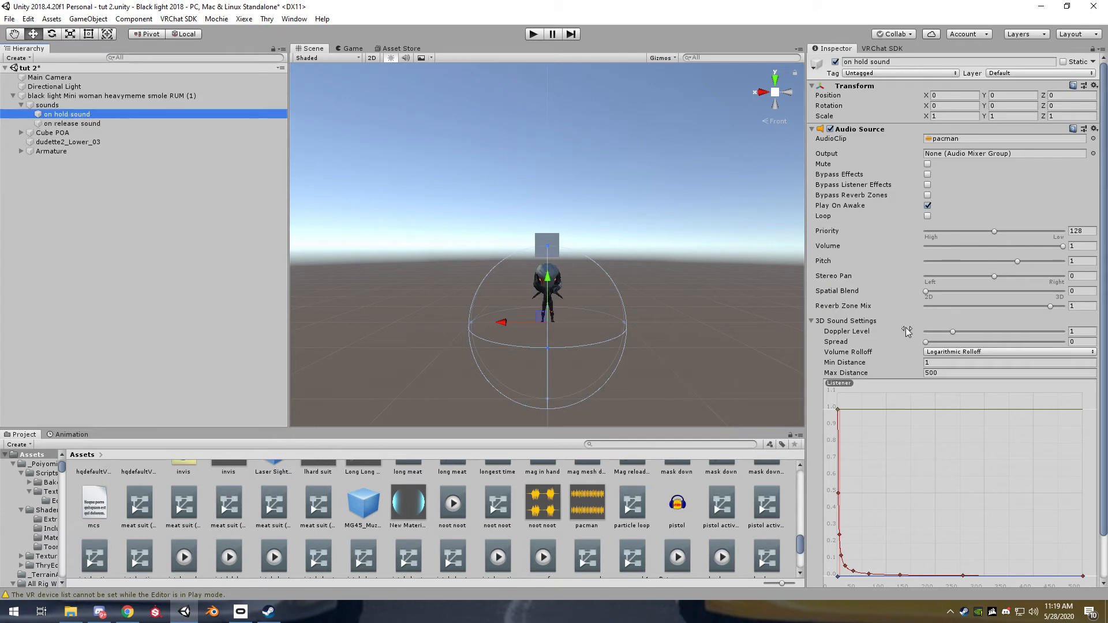
scroll(944, 180, down, 3)
scroll(962, 226, up, 2)
Replace the audio clip of "on hold sound" with Balloon Pop Sound Effect
click(584, 507)
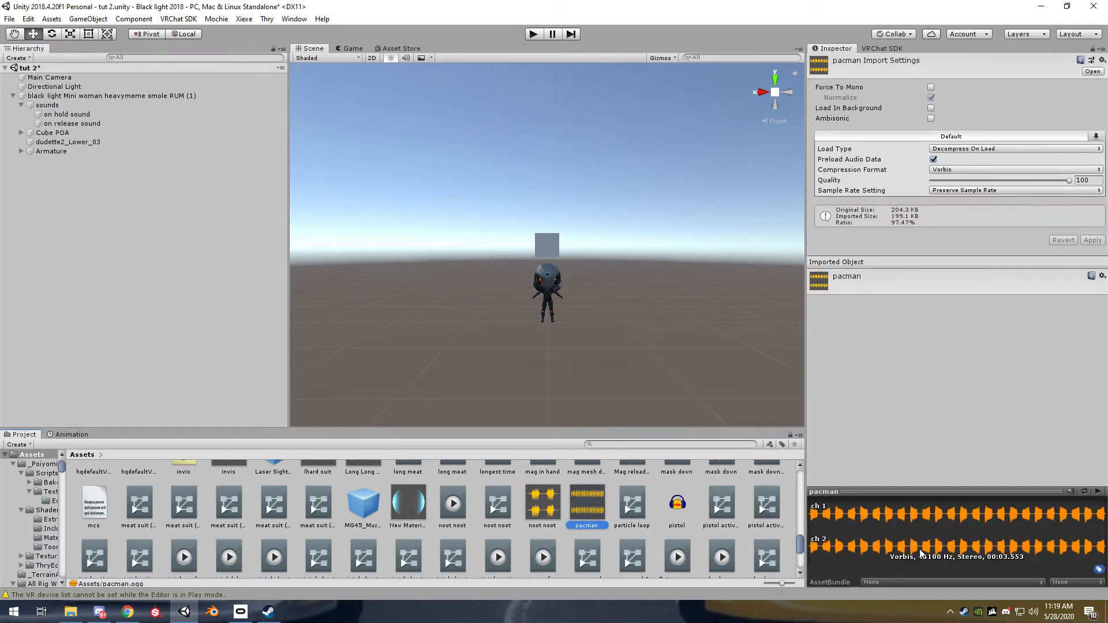
scroll(645, 544, up, 2)
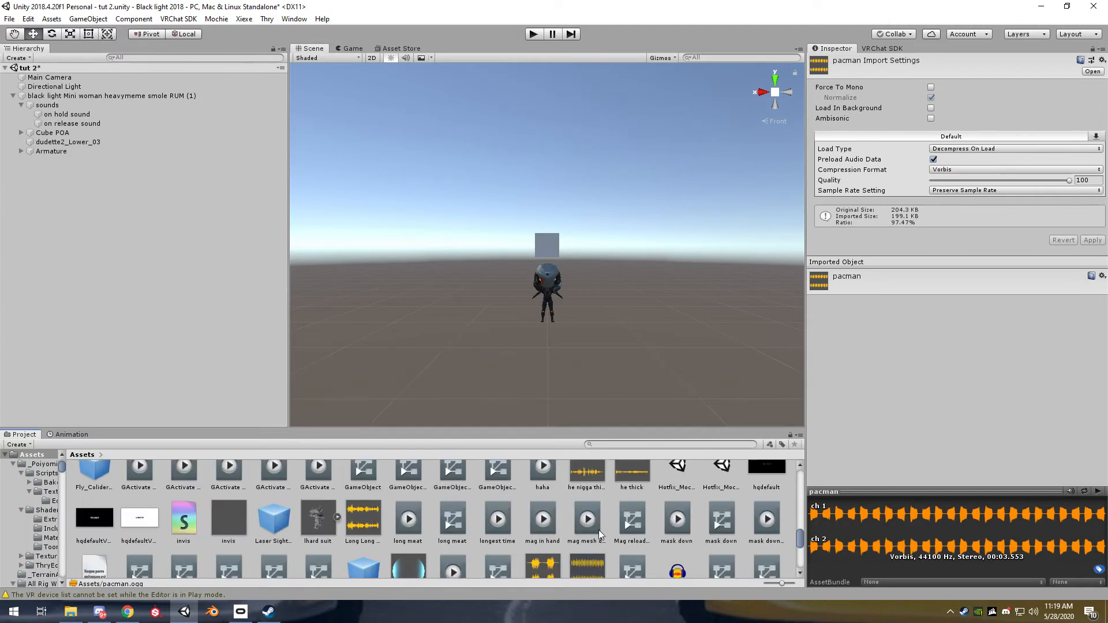
scroll(635, 538, up, 4)
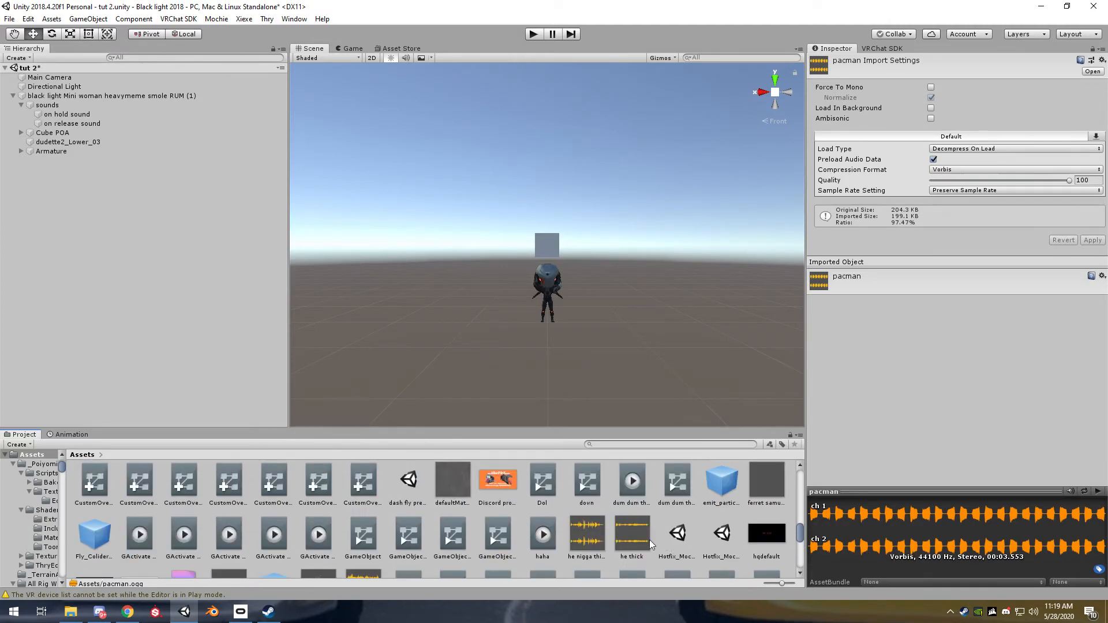
scroll(681, 545, up, 6)
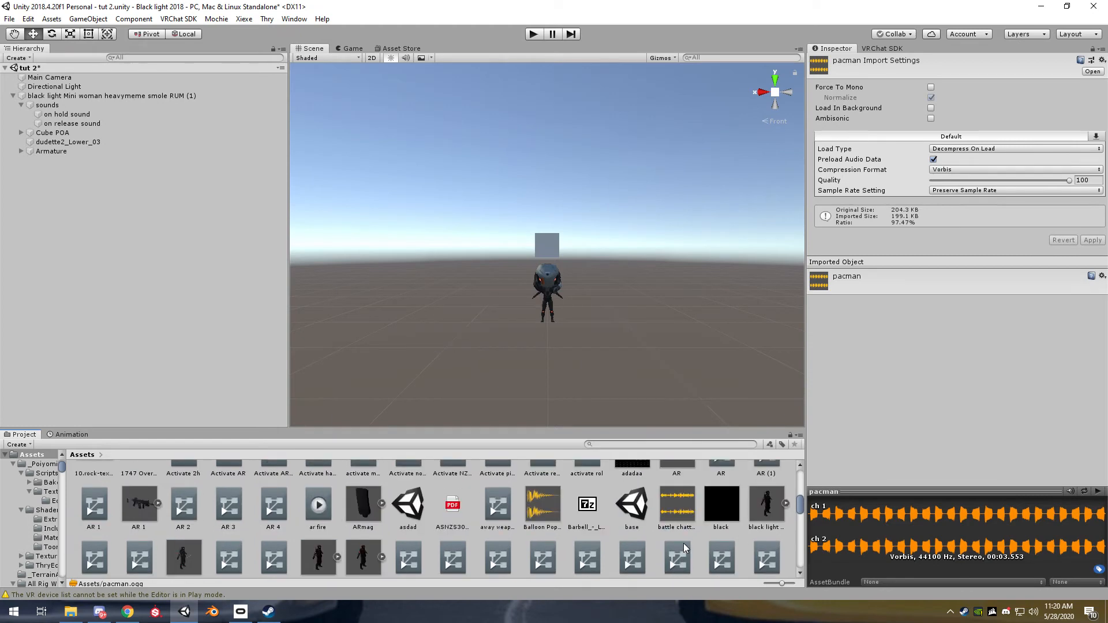
drag(543, 505, 77, 114)
click(78, 114)
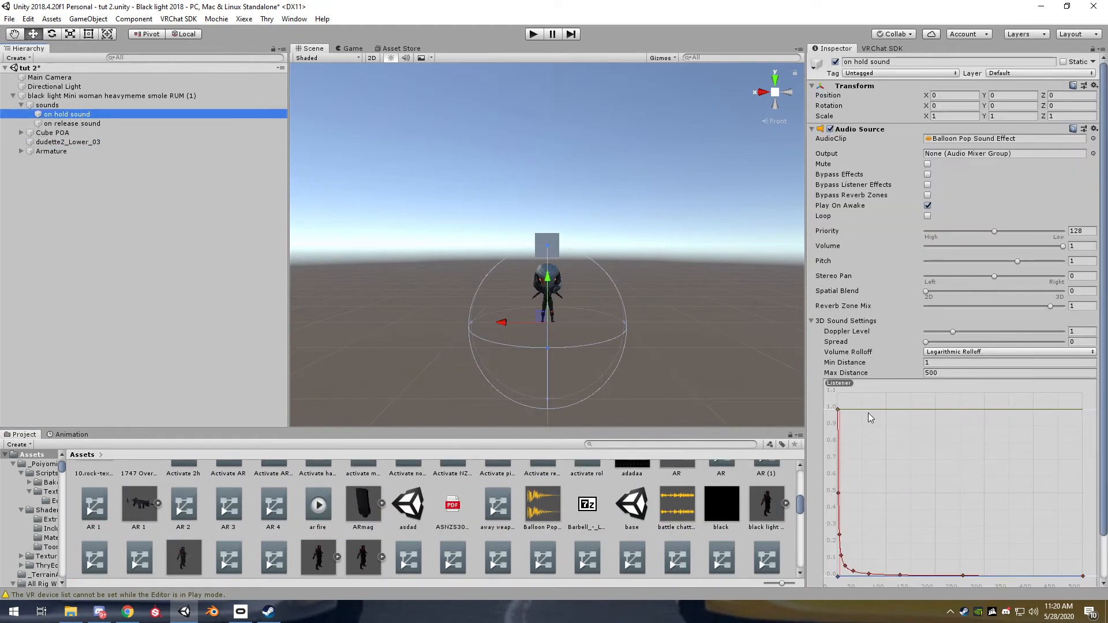
scroll(905, 480, down, 2)
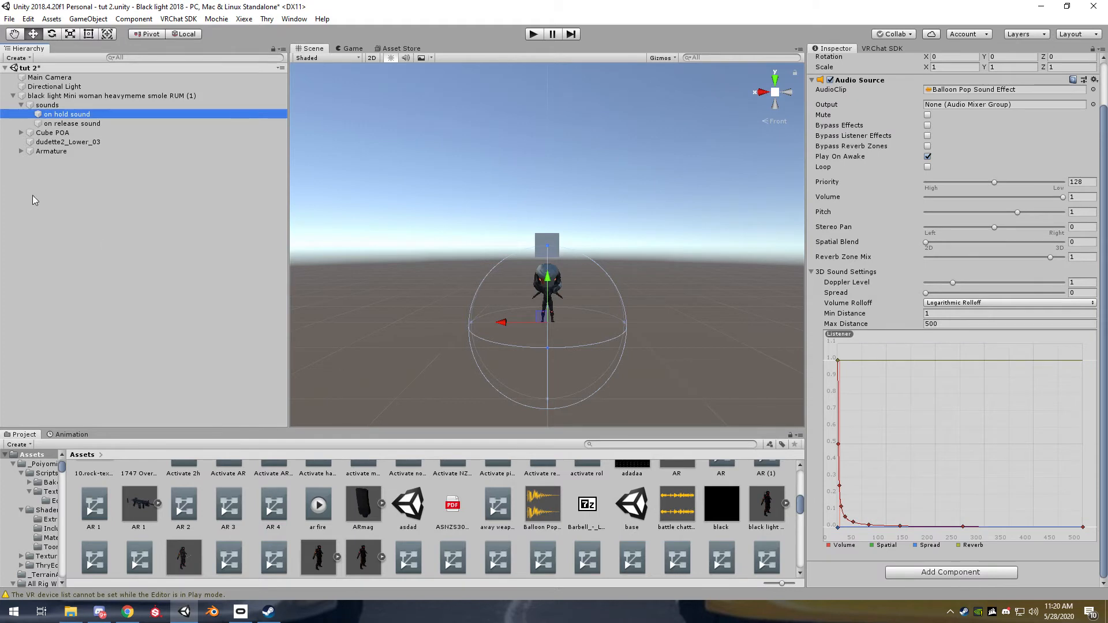
Deactivate the "on hold sound" object under "sounds"
click(148, 224)
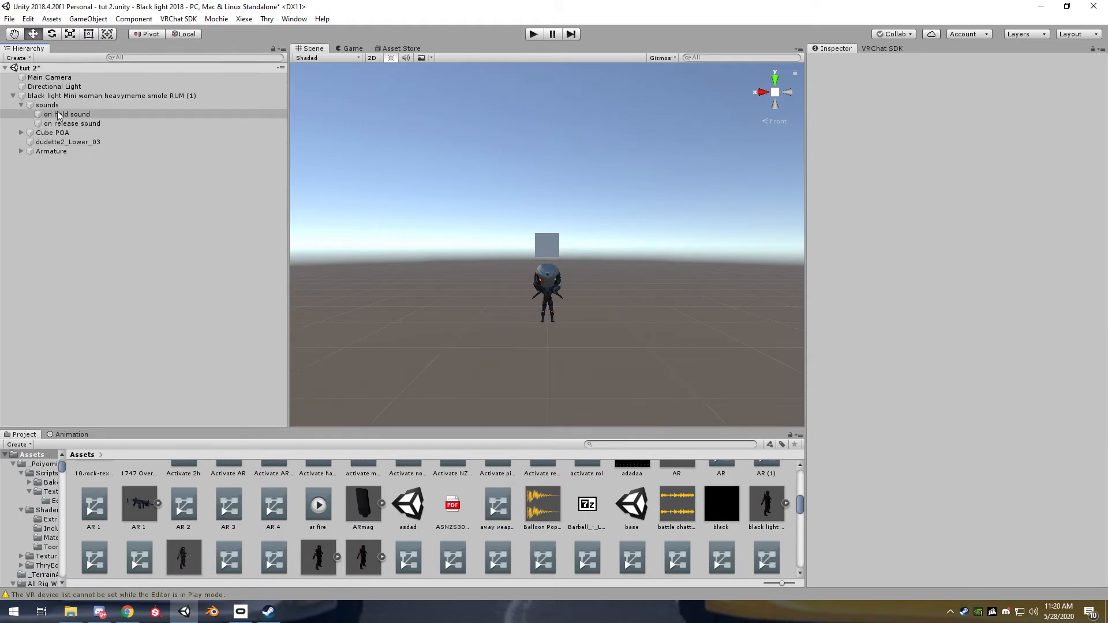
click(85, 125)
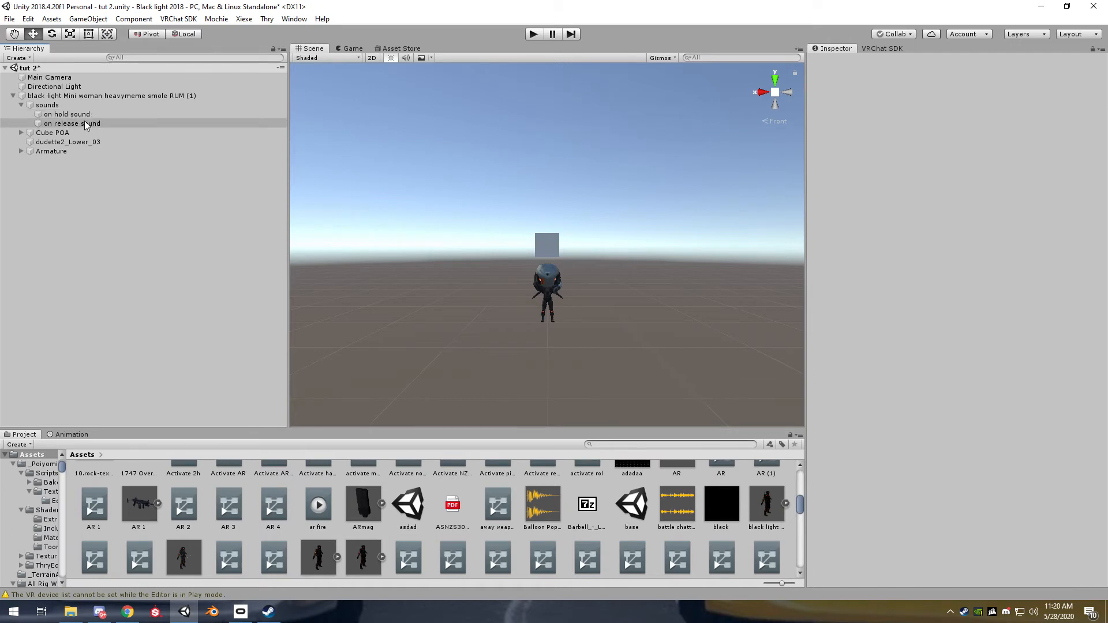
click(86, 115)
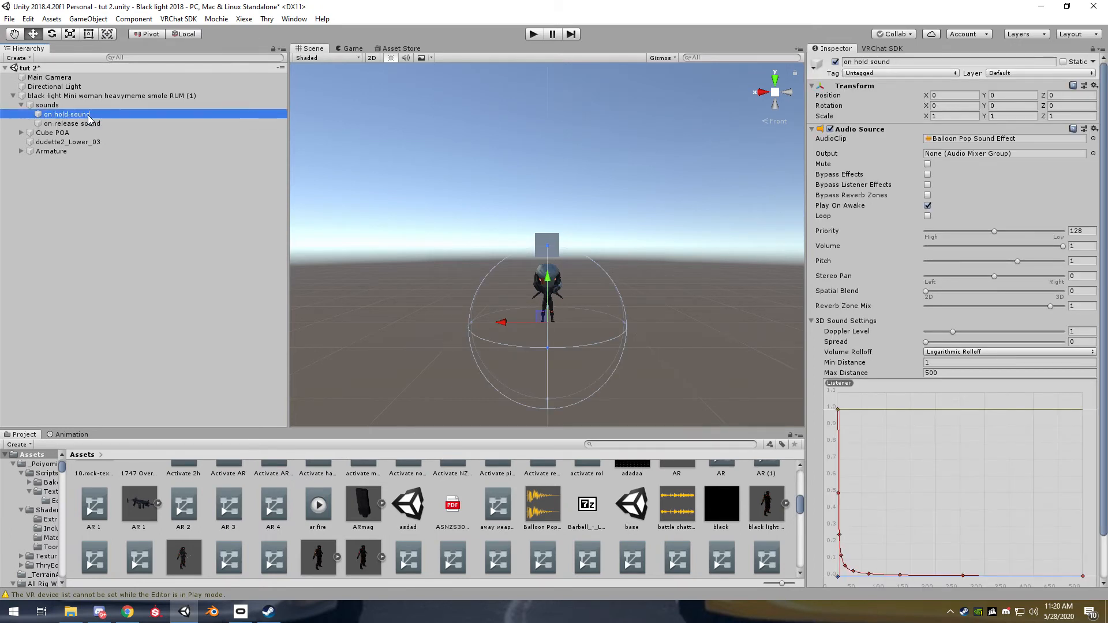
click(836, 61)
Bring up the animation view, select the avatar and unlock the view so it follows the selected object
click(48, 106)
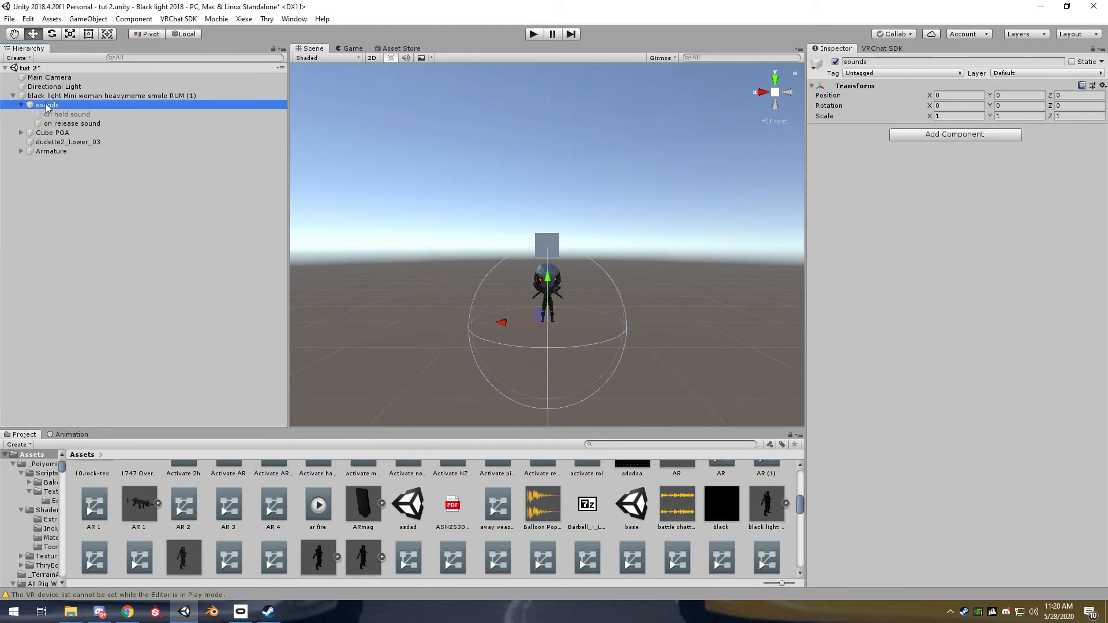
click(72, 435)
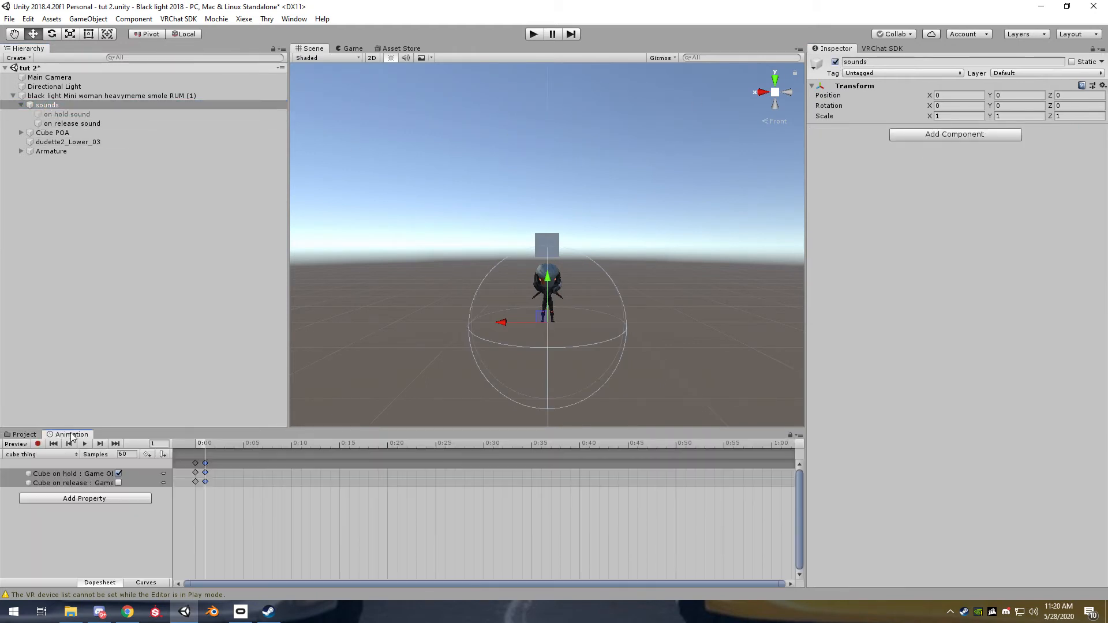
click(38, 444)
click(16, 445)
click(85, 165)
click(85, 96)
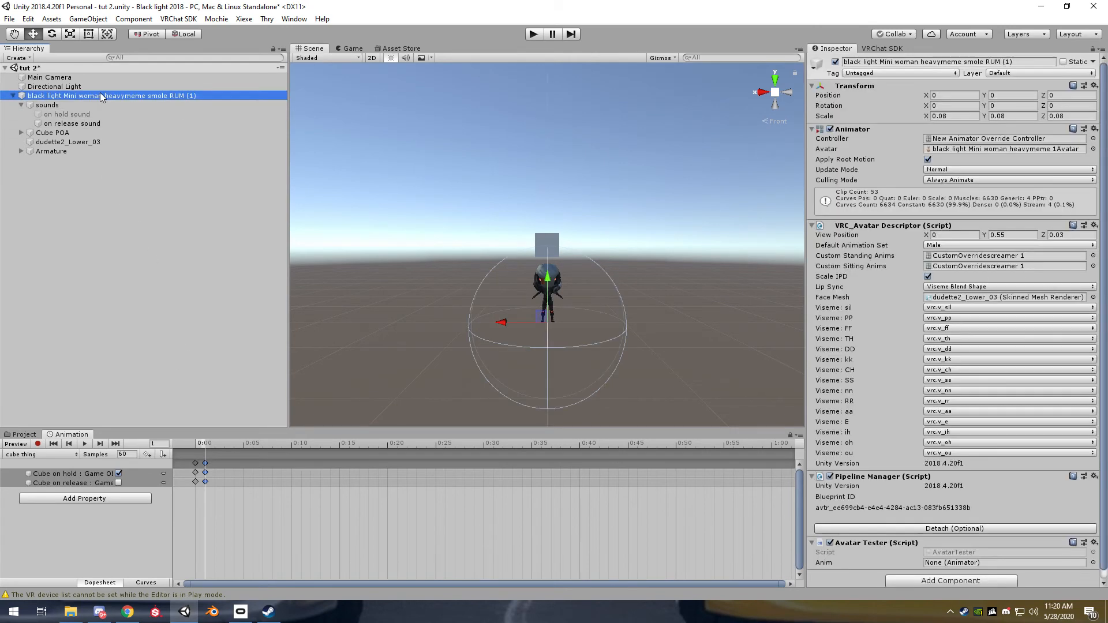
click(789, 436)
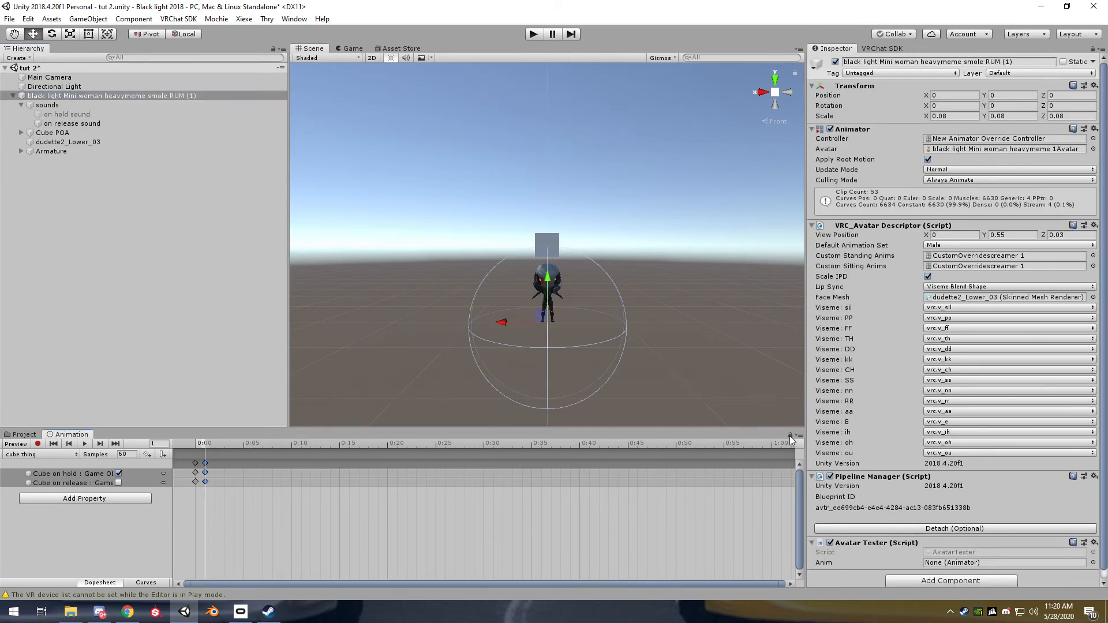
Select the avatar, its child objects and Cube POA in turn to compare which animation clip each one shows
click(123, 347)
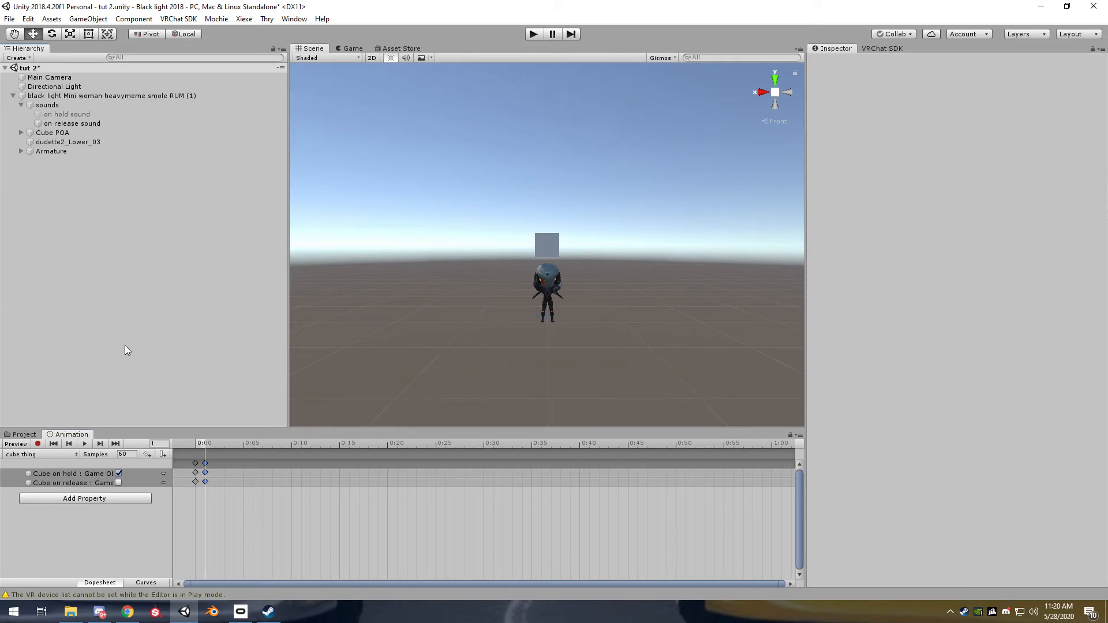
click(76, 96)
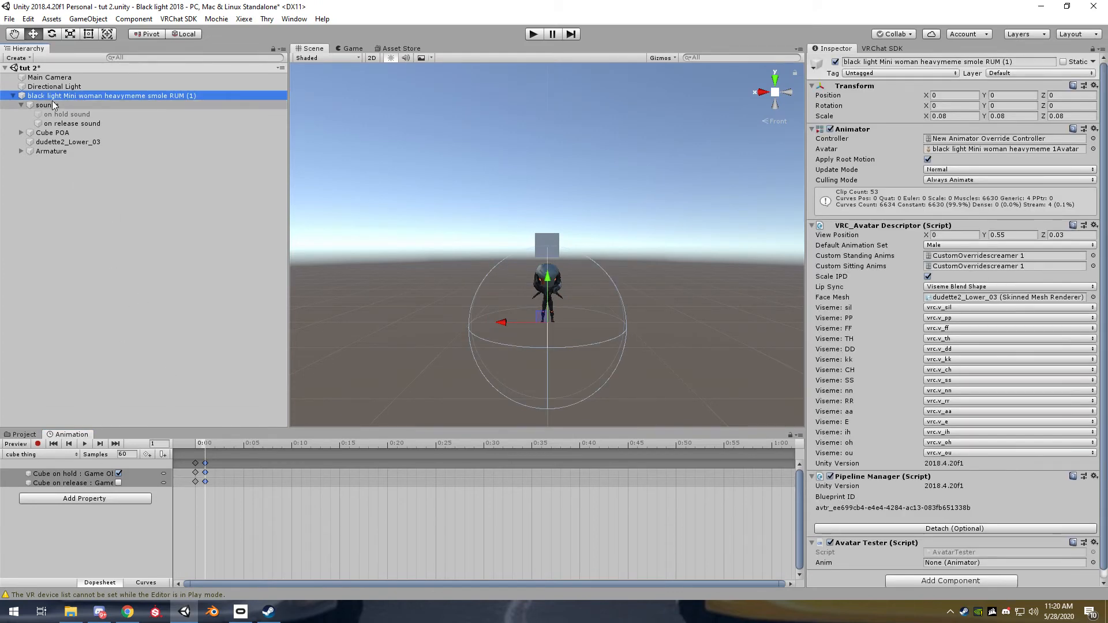
click(68, 142)
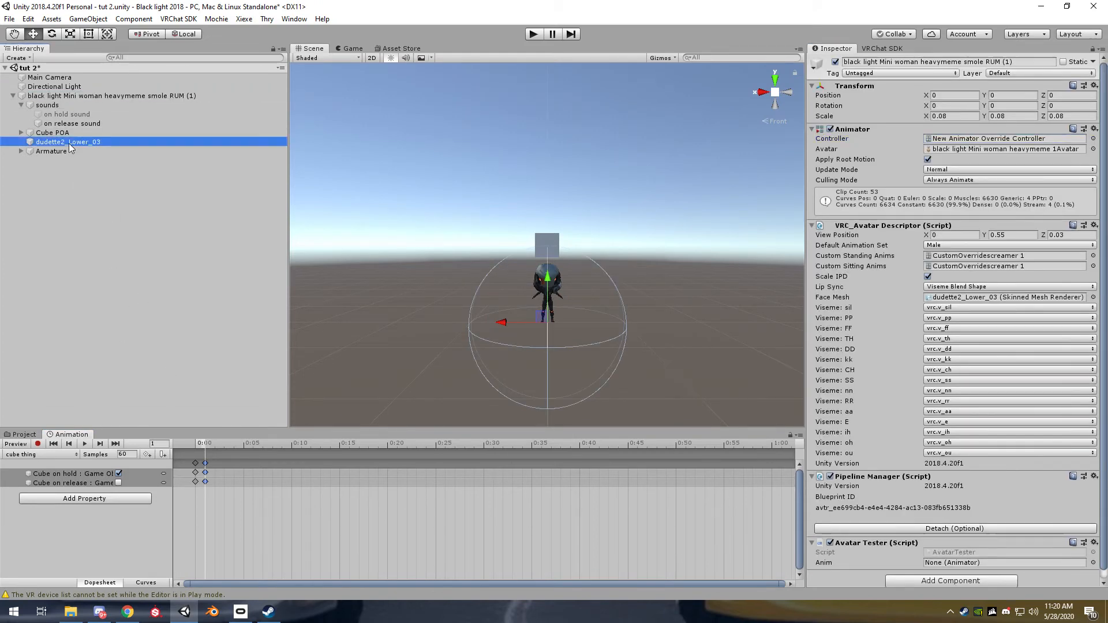
click(73, 95)
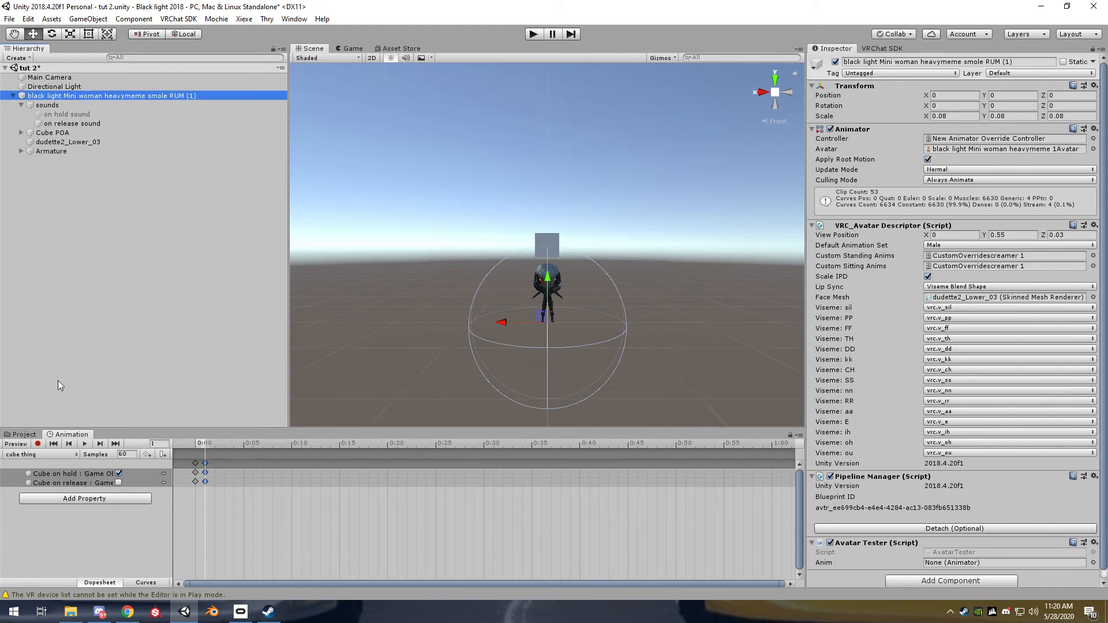
click(65, 114)
click(48, 105)
click(53, 132)
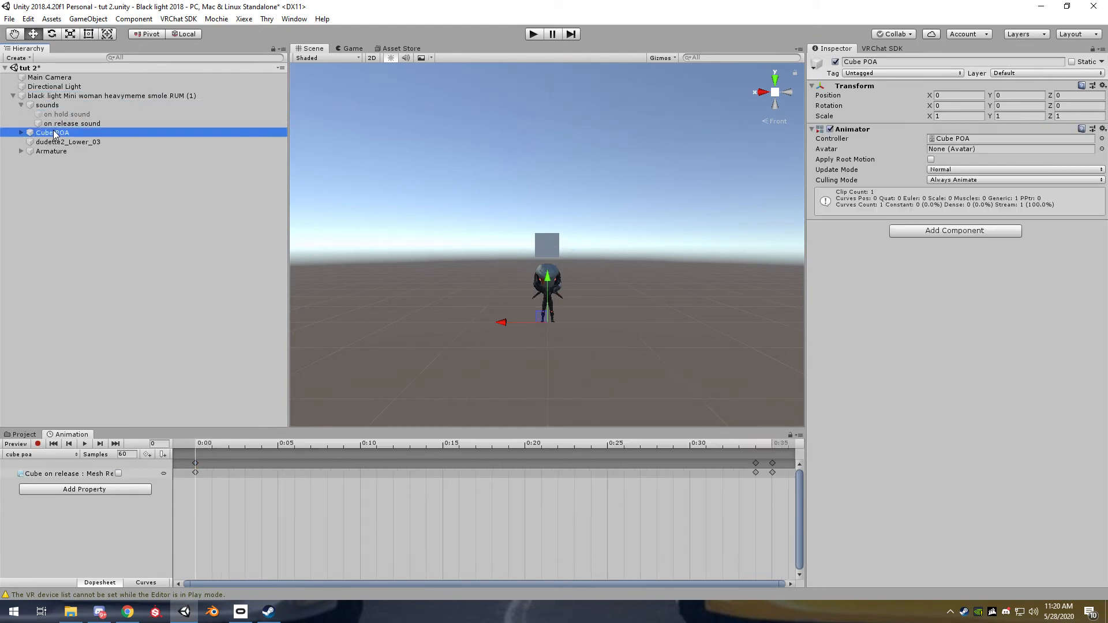
Lock the animation view on the avatar and show its "cube thing" clip
click(118, 95)
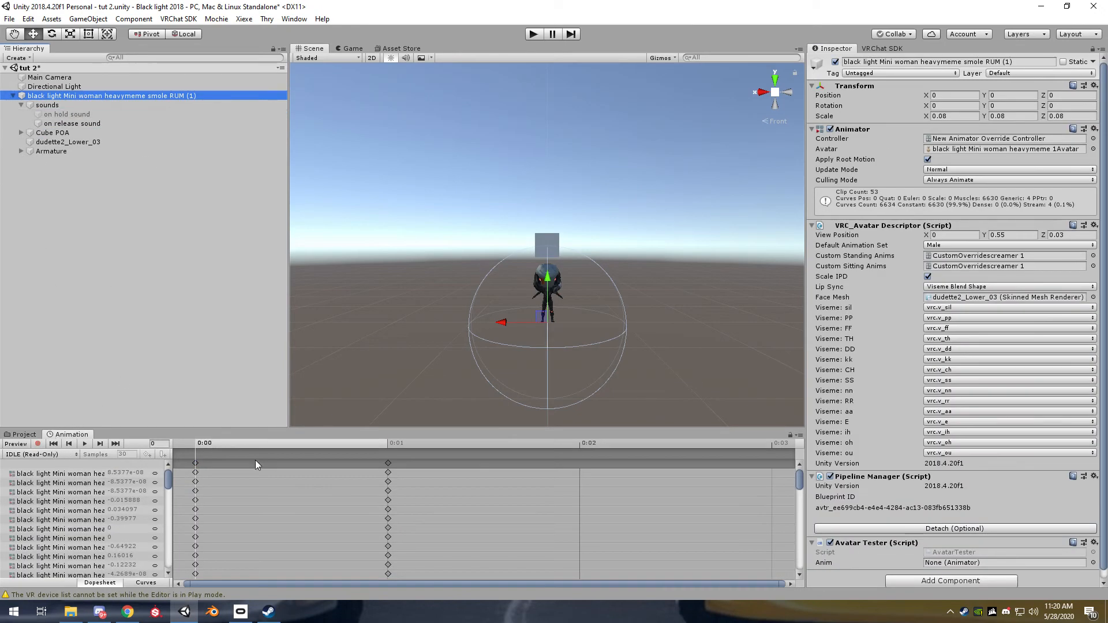
click(789, 435)
click(51, 454)
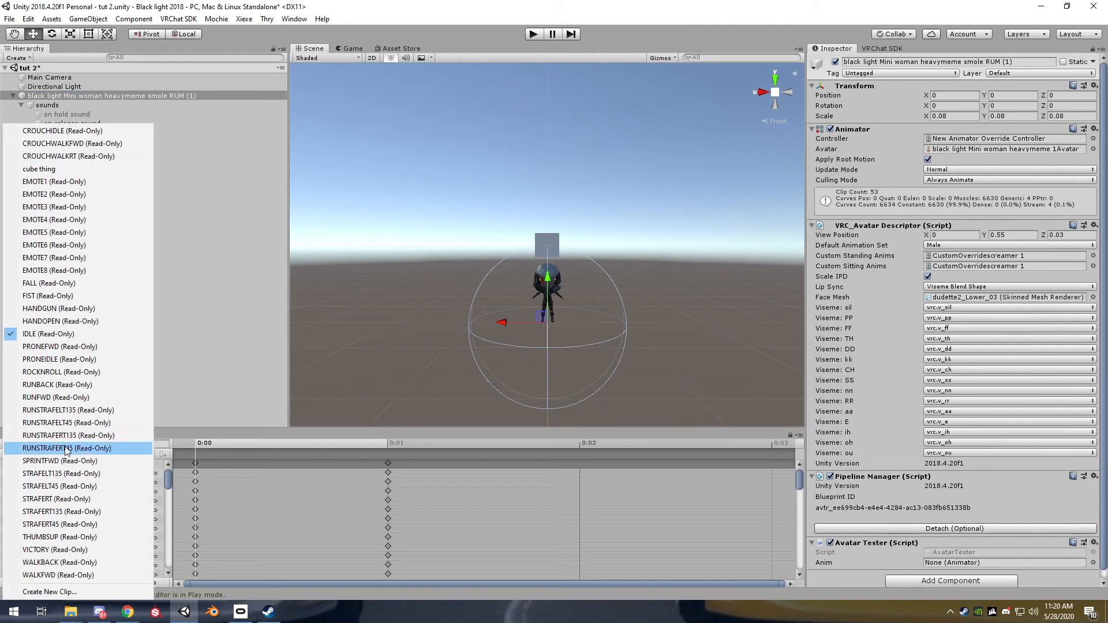
click(35, 170)
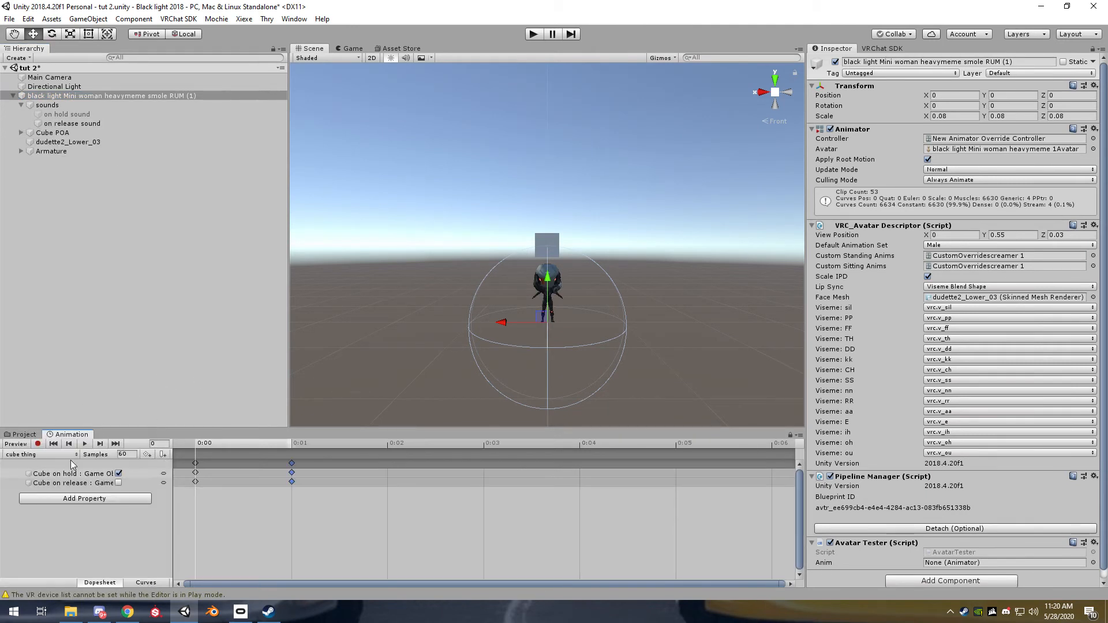
Record "on hold sound" as active and "on release sound" as inactive at frame 0 of the "cube thing" clip
click(37, 444)
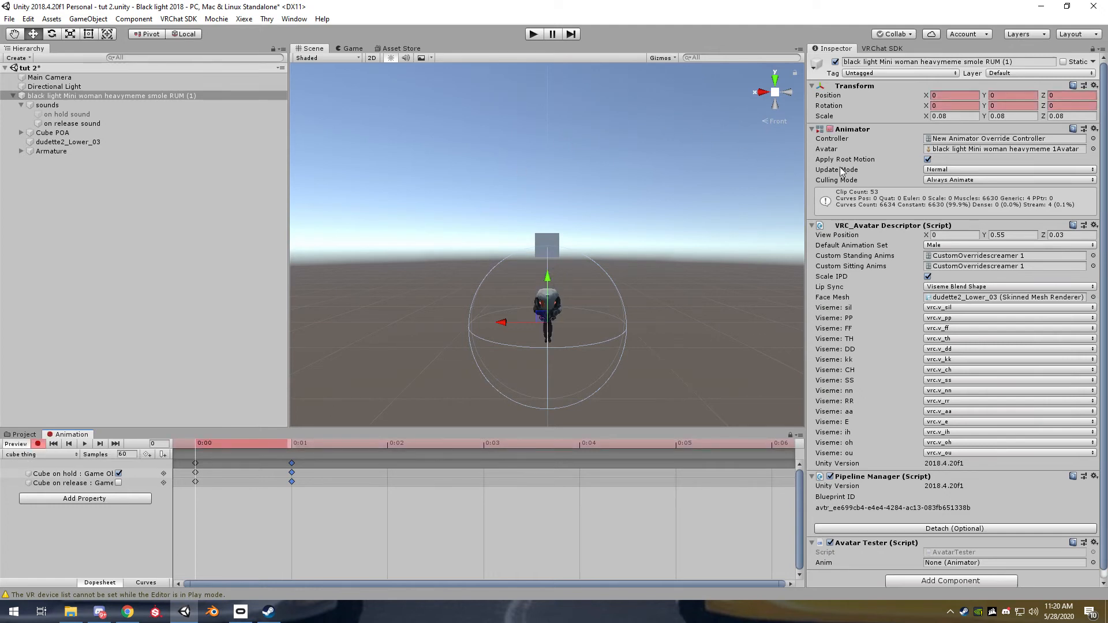
click(89, 115)
click(835, 62)
click(117, 124)
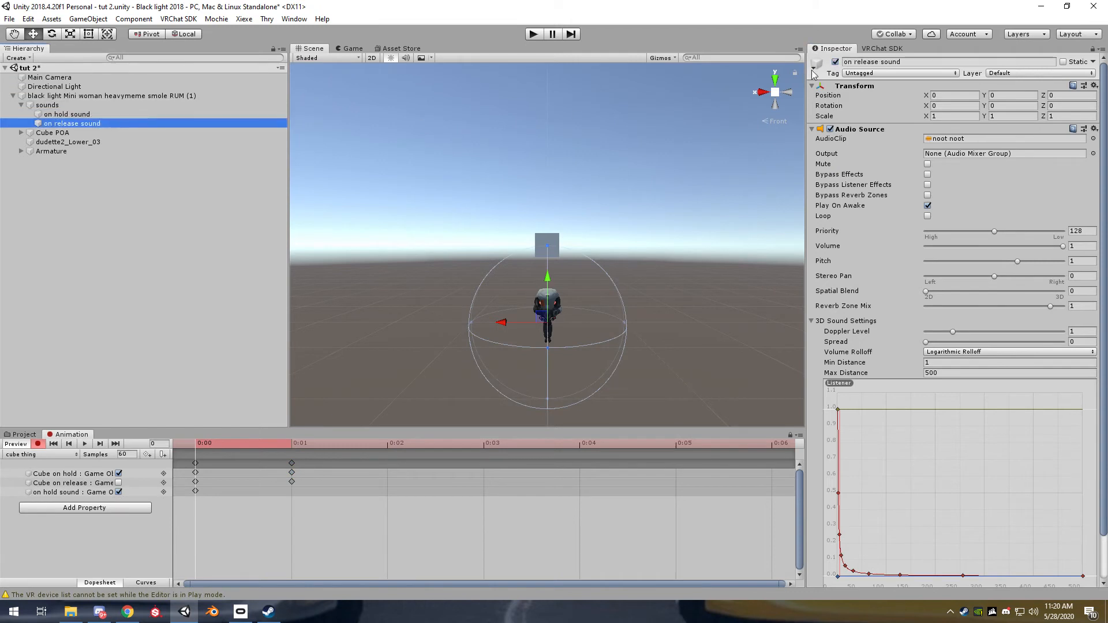
click(835, 62)
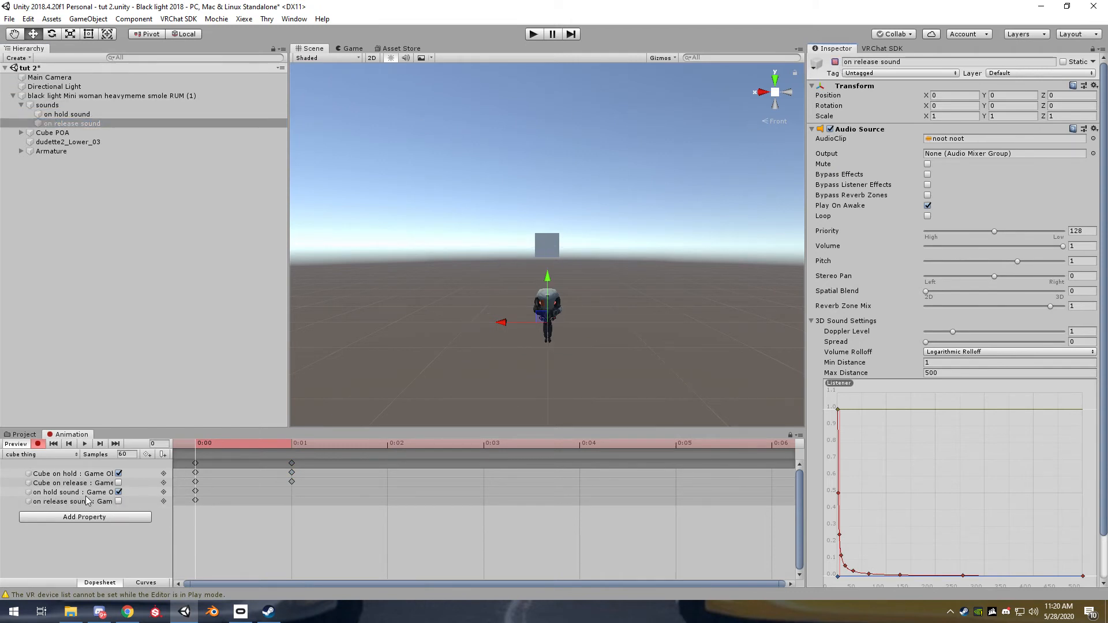
Copy all frame 0 keyframes of "cube thing" to frame 1 and end the recording preview
click(196, 463)
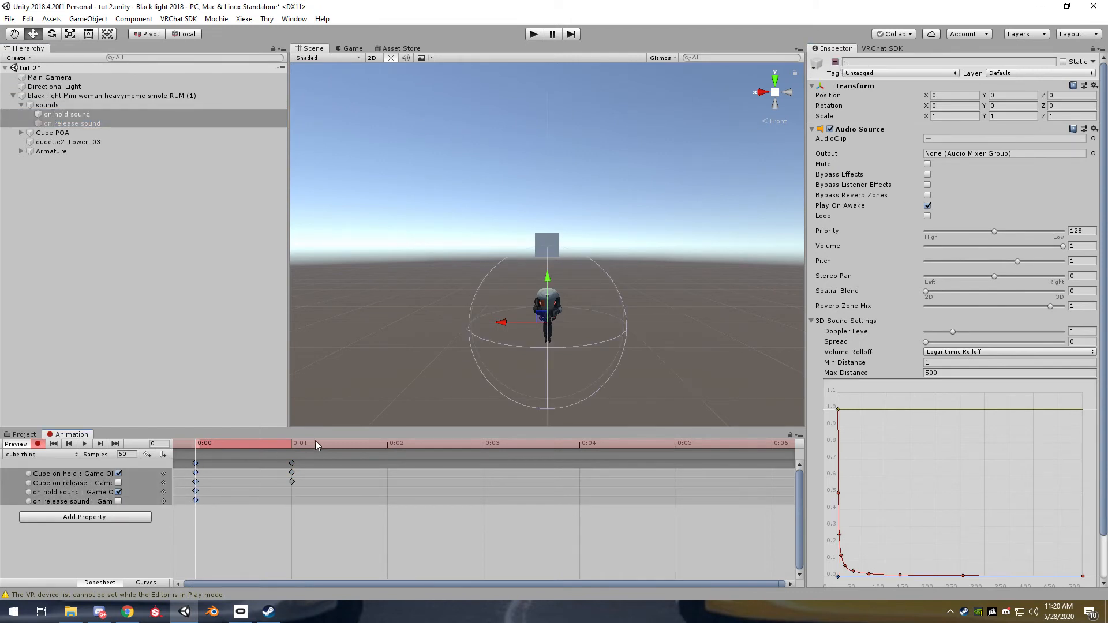
click(293, 444)
key(ctrl+v)
click(16, 443)
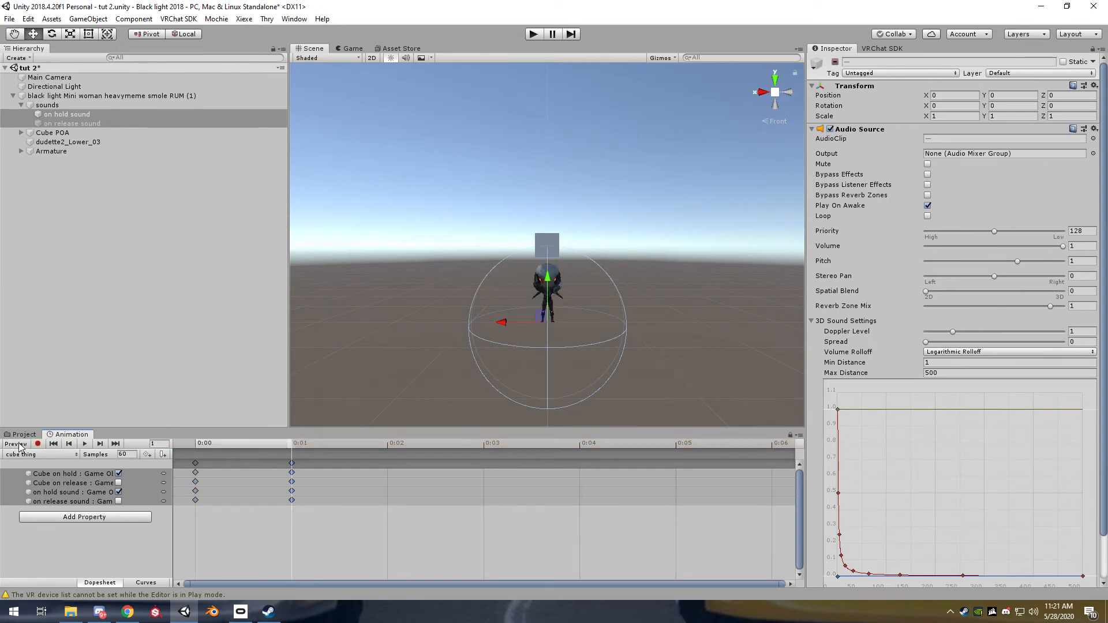
Run the scene twice in play mode to check which sound plays at load
click(107, 234)
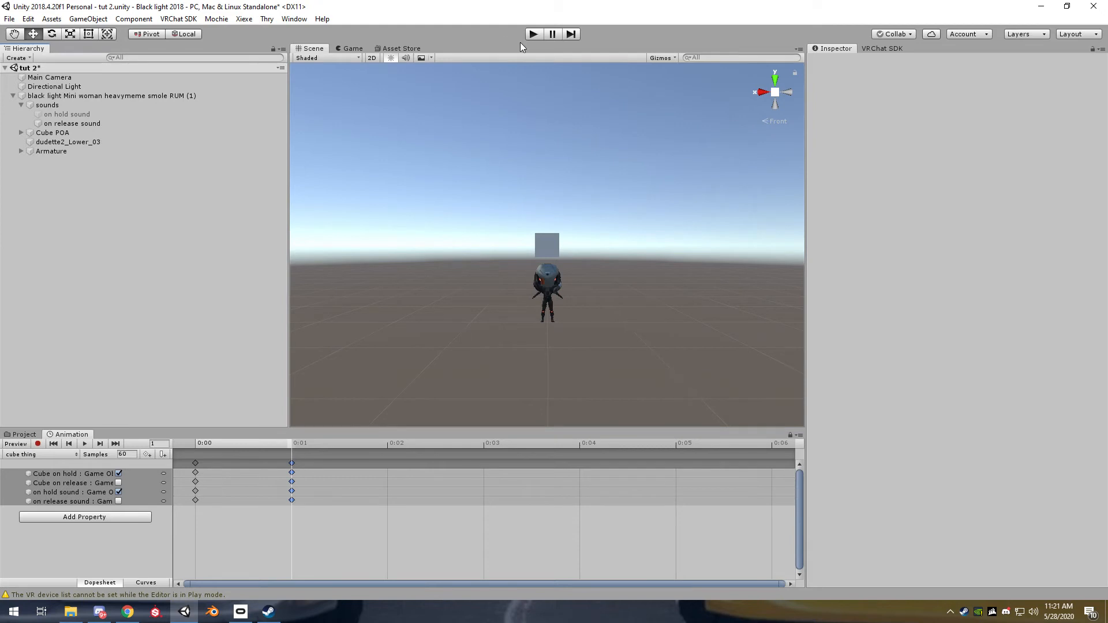
click(534, 34)
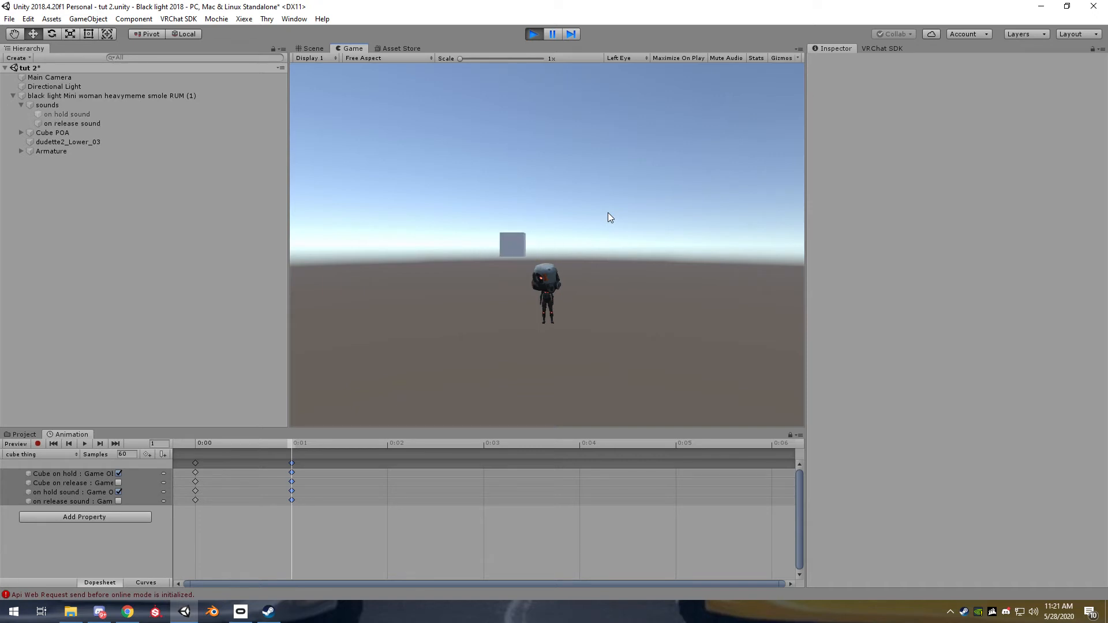
click(534, 34)
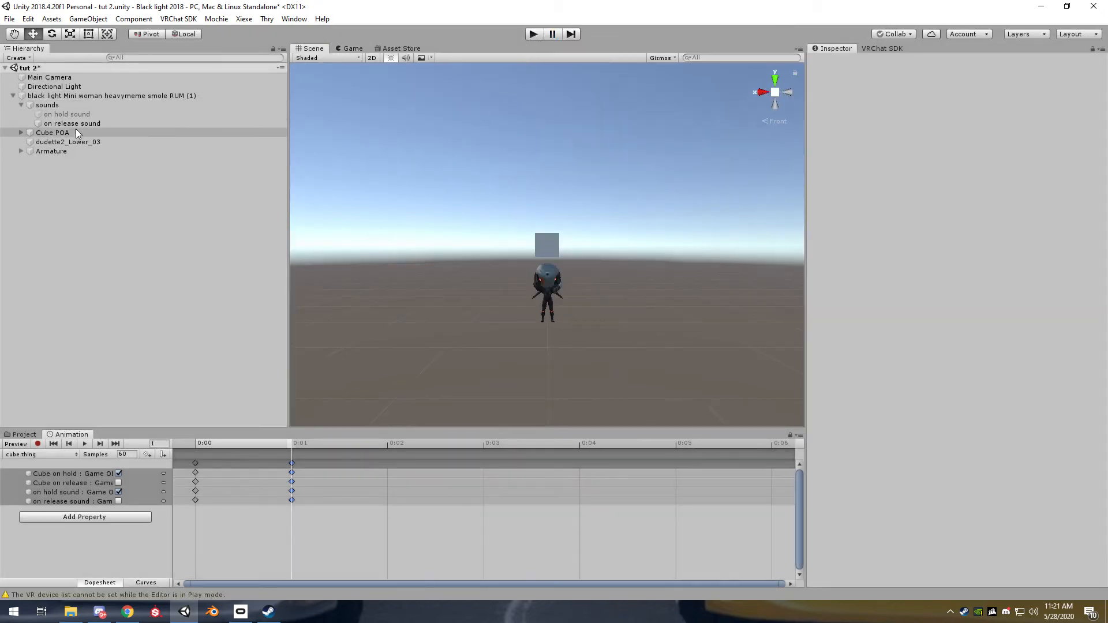
click(64, 106)
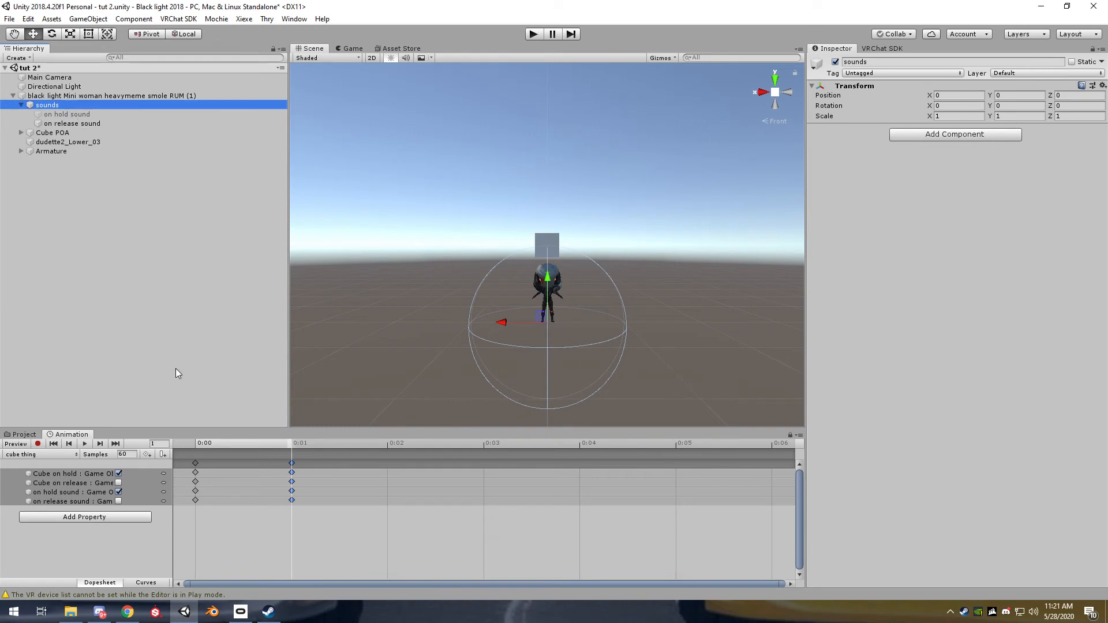
click(533, 33)
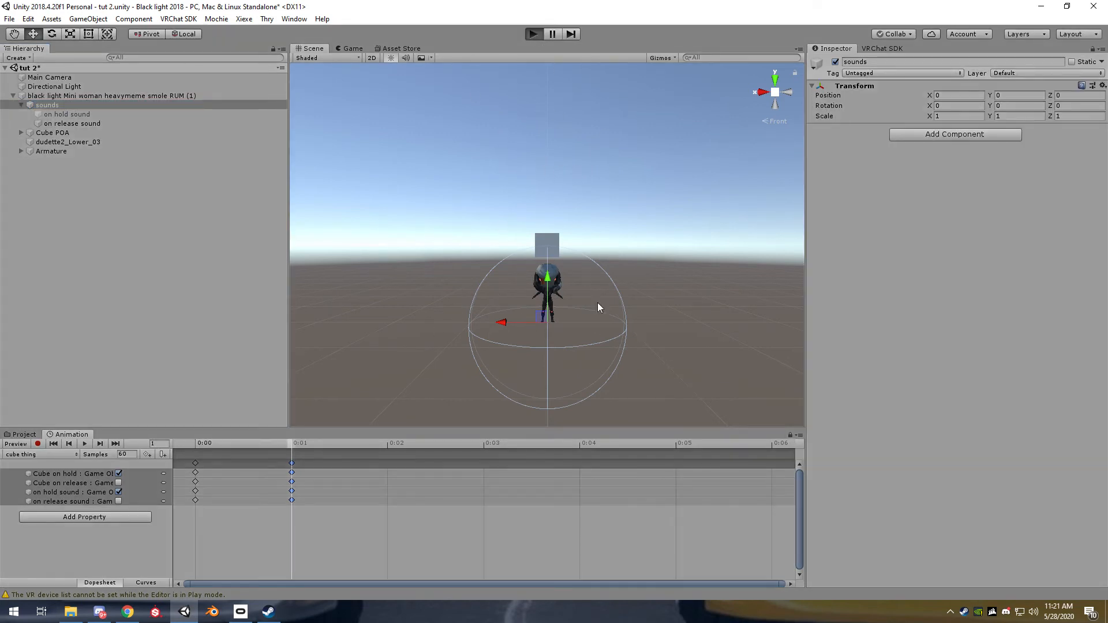
click(533, 34)
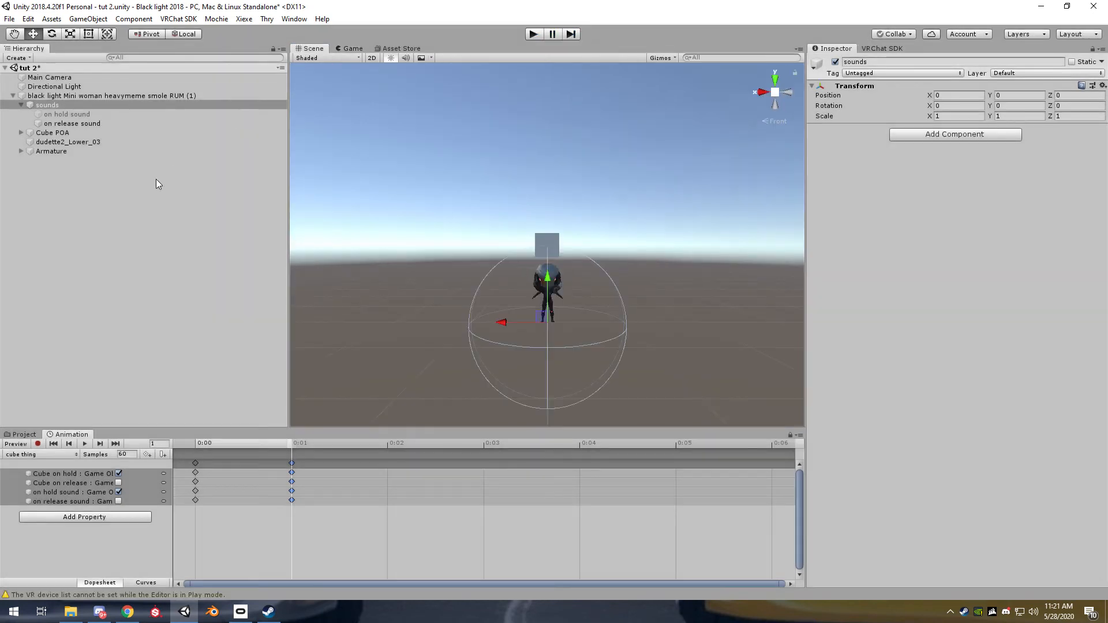
Create an empty child object under "sounds" and nest "on hold sound" and "on release sound" inside it
click(67, 114)
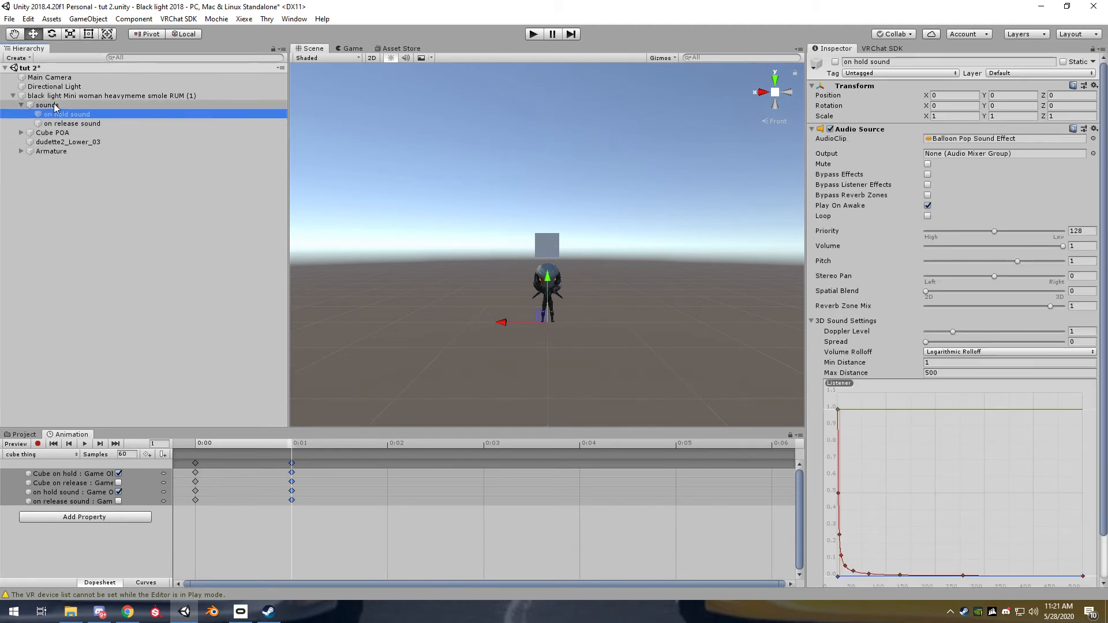
click(55, 106)
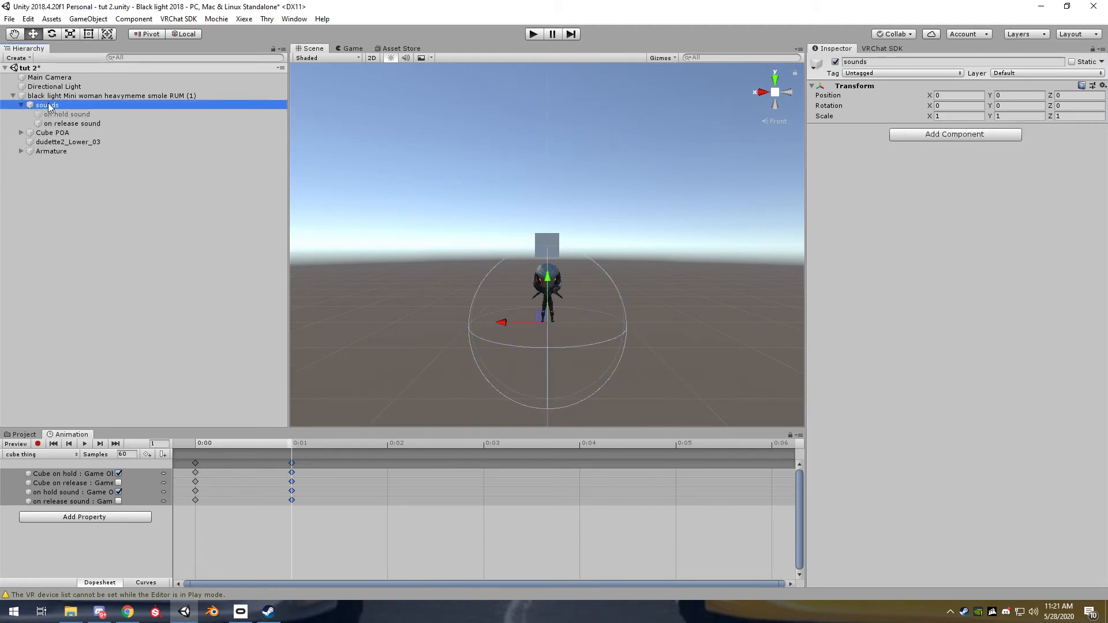
click(49, 106)
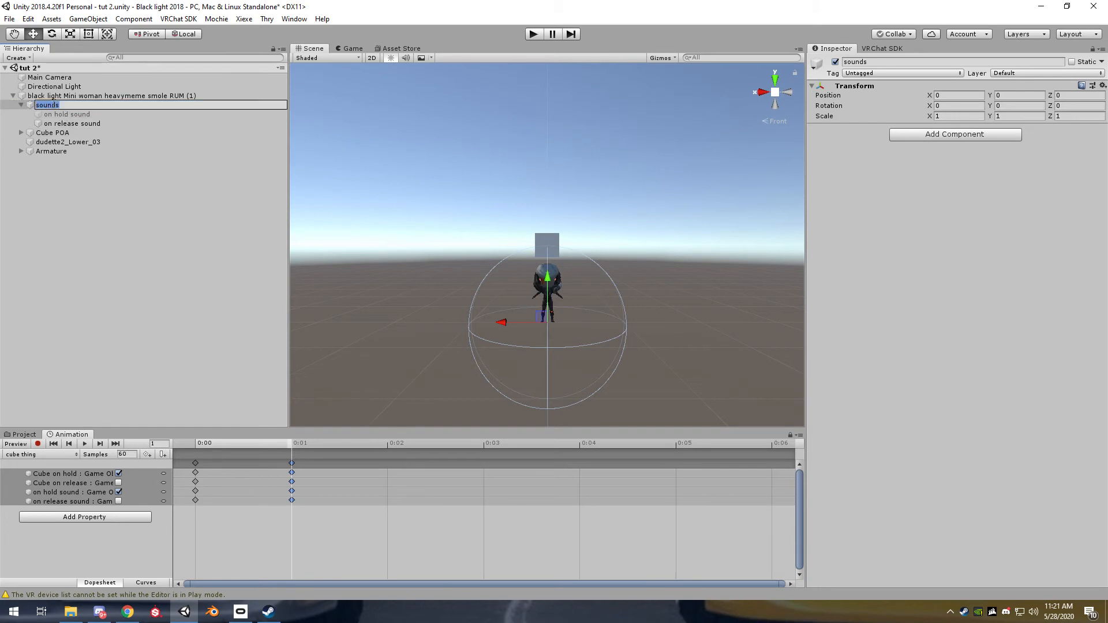
right_click(52, 105)
click(107, 227)
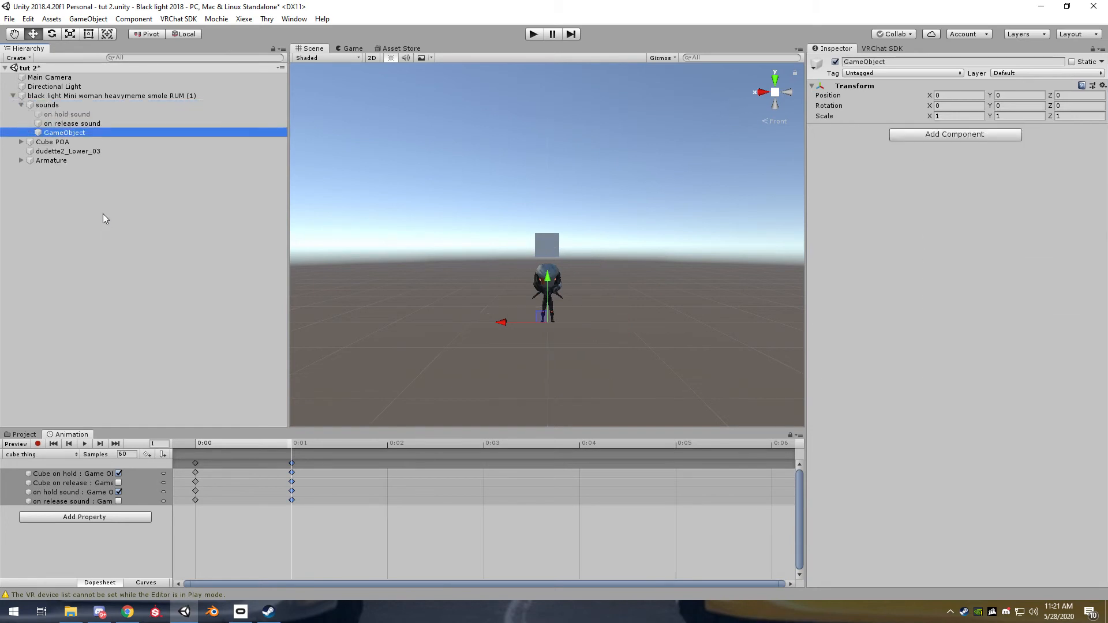
drag(63, 138, 68, 114)
click(81, 123)
shift+click(81, 132)
Rename the new parent object of the two sounds to "sounds poa"
right_click(74, 114)
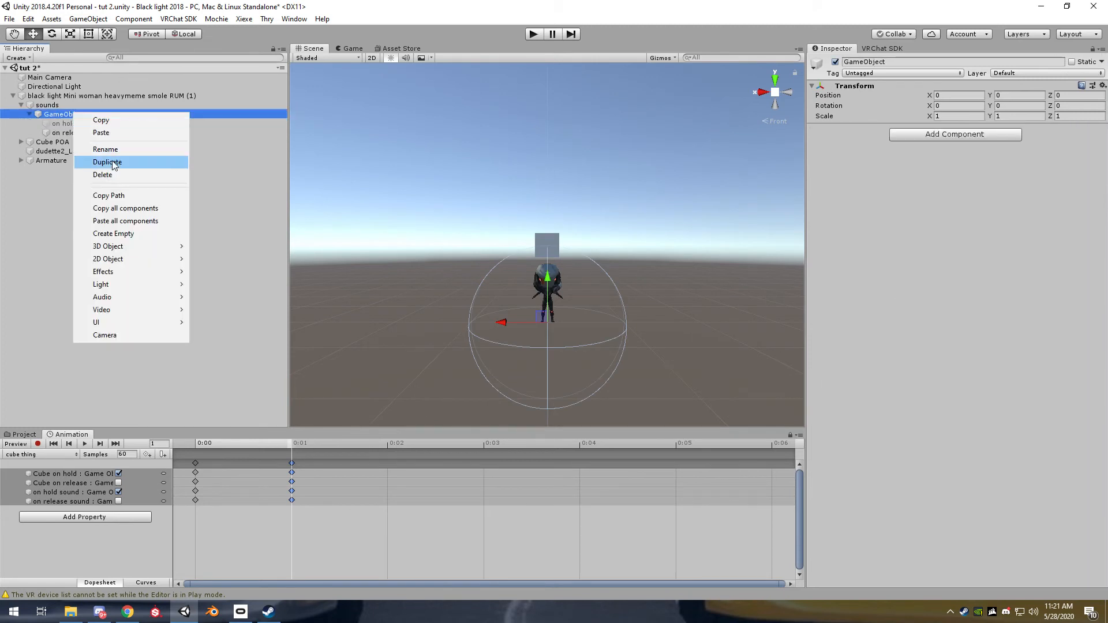
click(106, 150)
text(sounds)
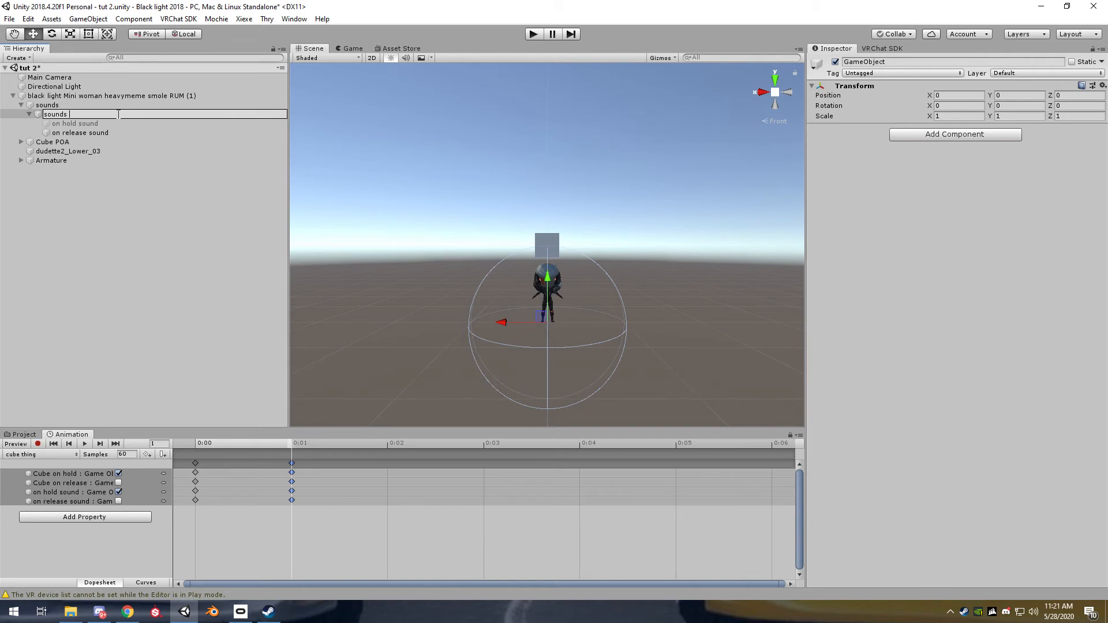
text( poa)
key(Return)
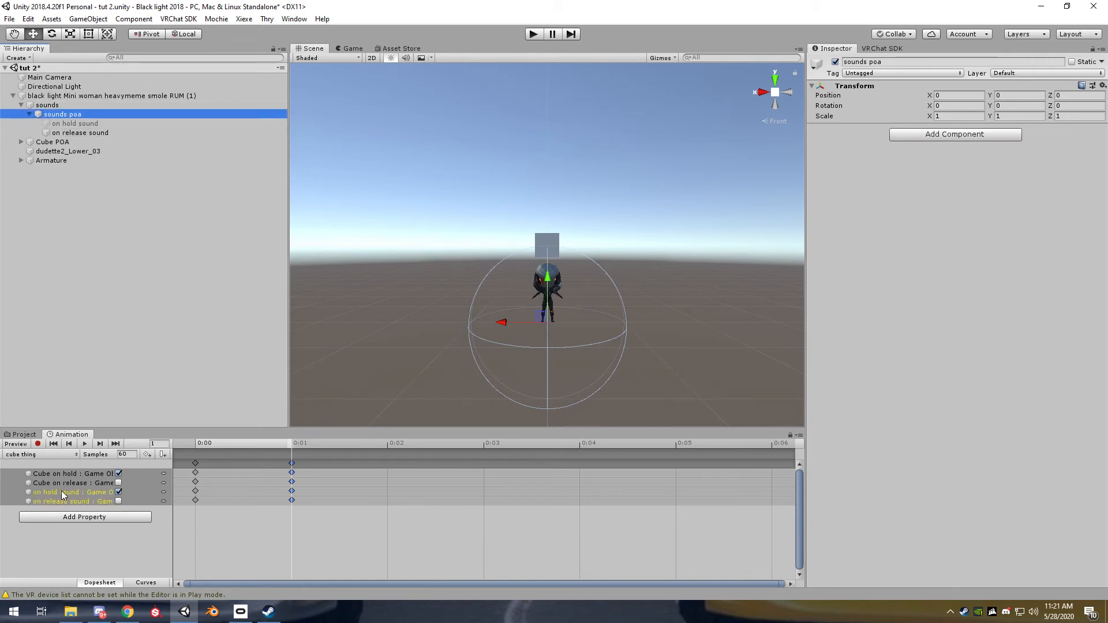
Unlock the animation view and create an animation clip named "sound poa" in the tutorial folder
click(791, 435)
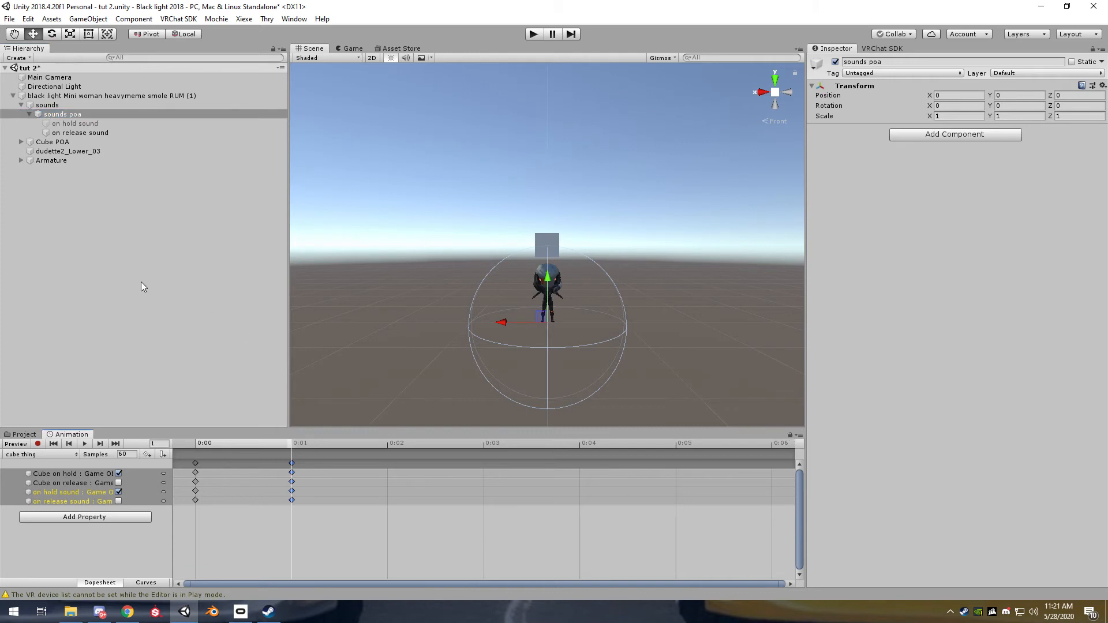
click(112, 174)
click(24, 434)
right_click(441, 545)
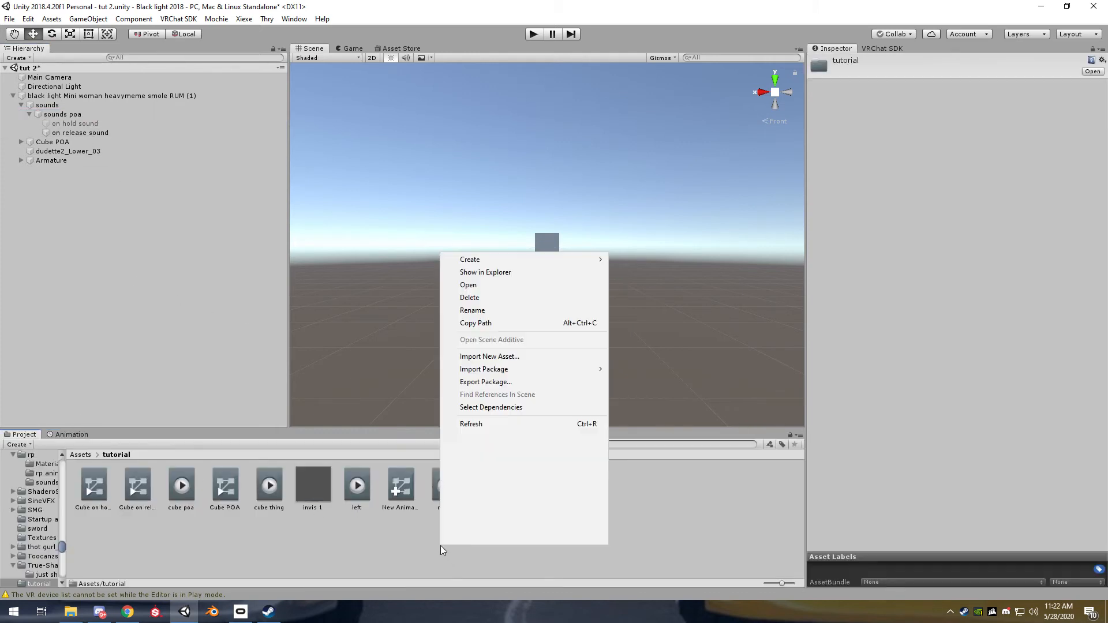
mouse_move(515, 262)
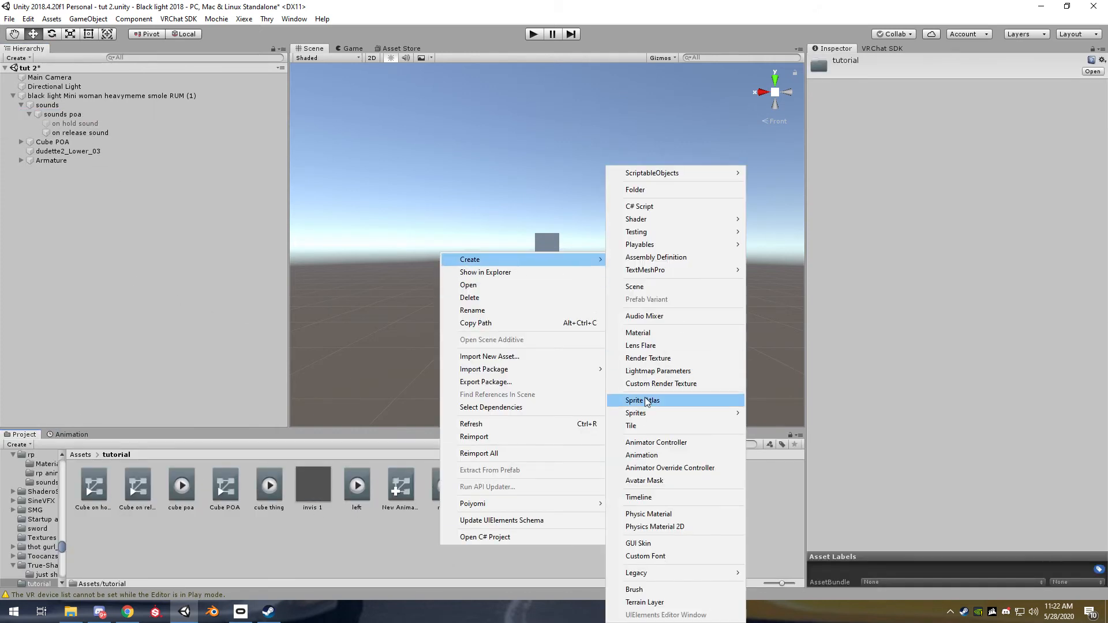
click(641, 454)
text(s)
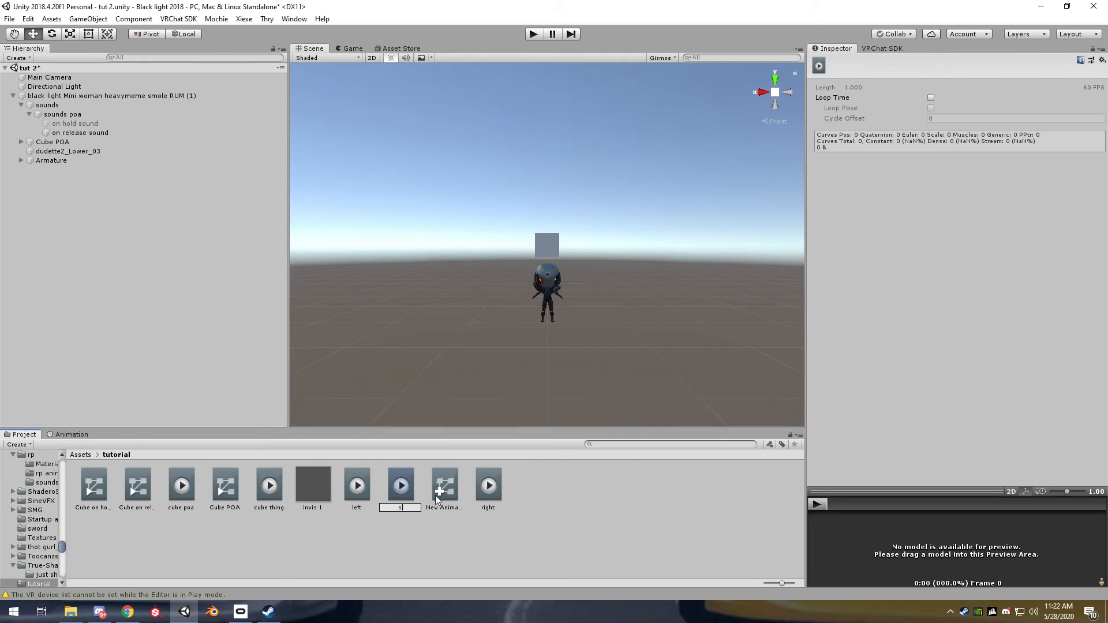
text(ound poa)
key(Return)
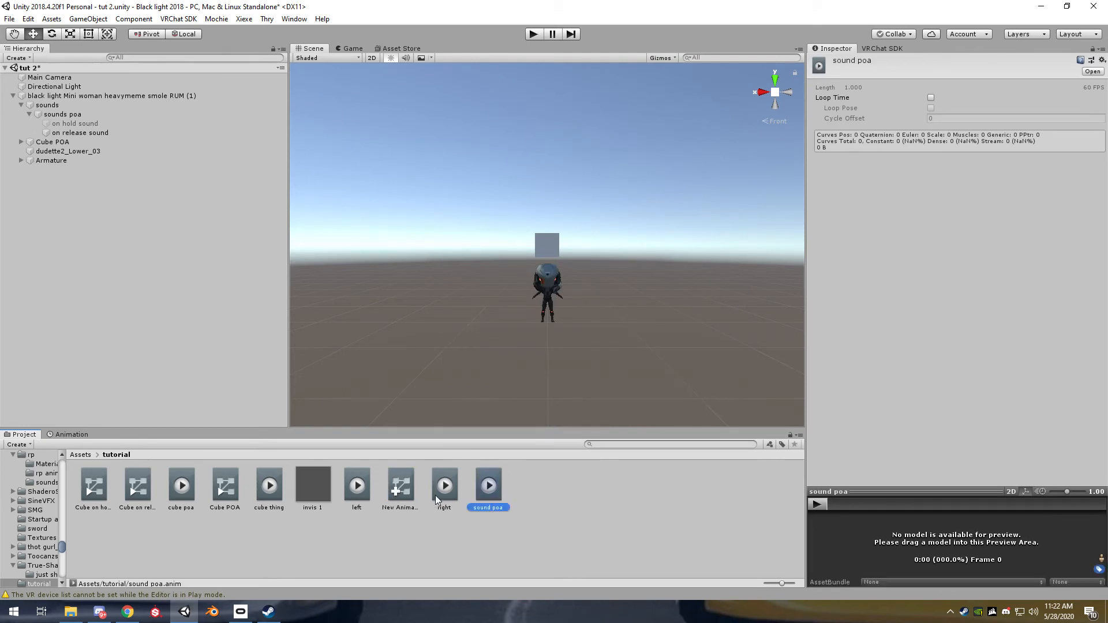
Assign the "sound poa" clip to the "sounds poa" object and show it in the animation view
drag(489, 487, 73, 119)
click(70, 435)
click(37, 443)
click(37, 443)
Turn off Play On Awake in the audio source of "on release sound"
click(98, 133)
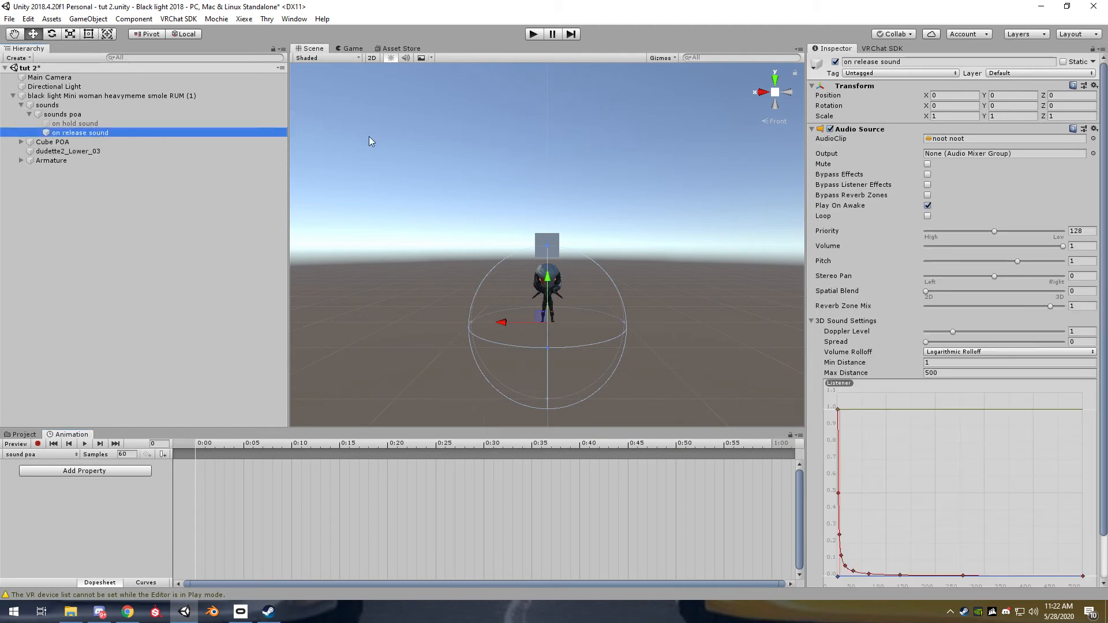
click(927, 205)
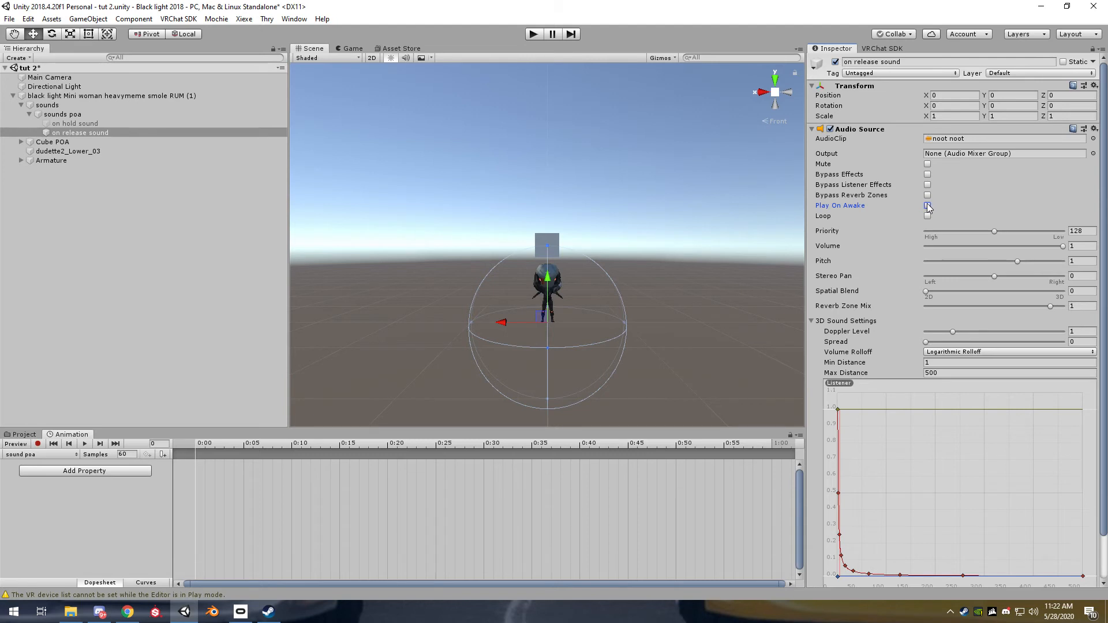
click(126, 238)
Record a Play On Awake off keyframe for "on release sound" at frame 0 of the "sound poa" clip
click(96, 133)
click(38, 444)
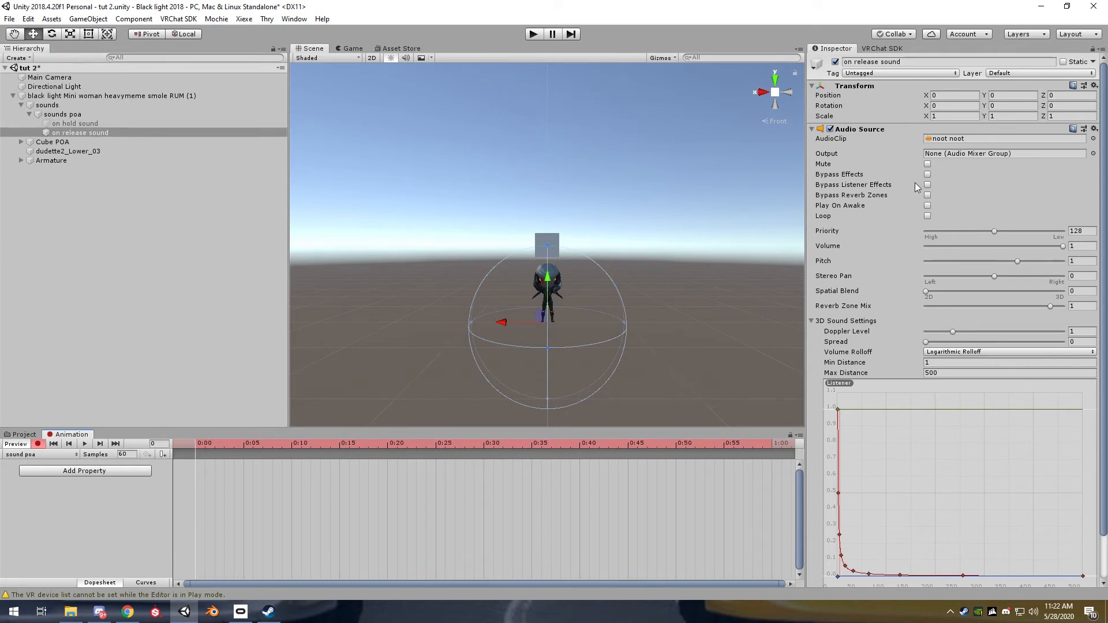
click(928, 205)
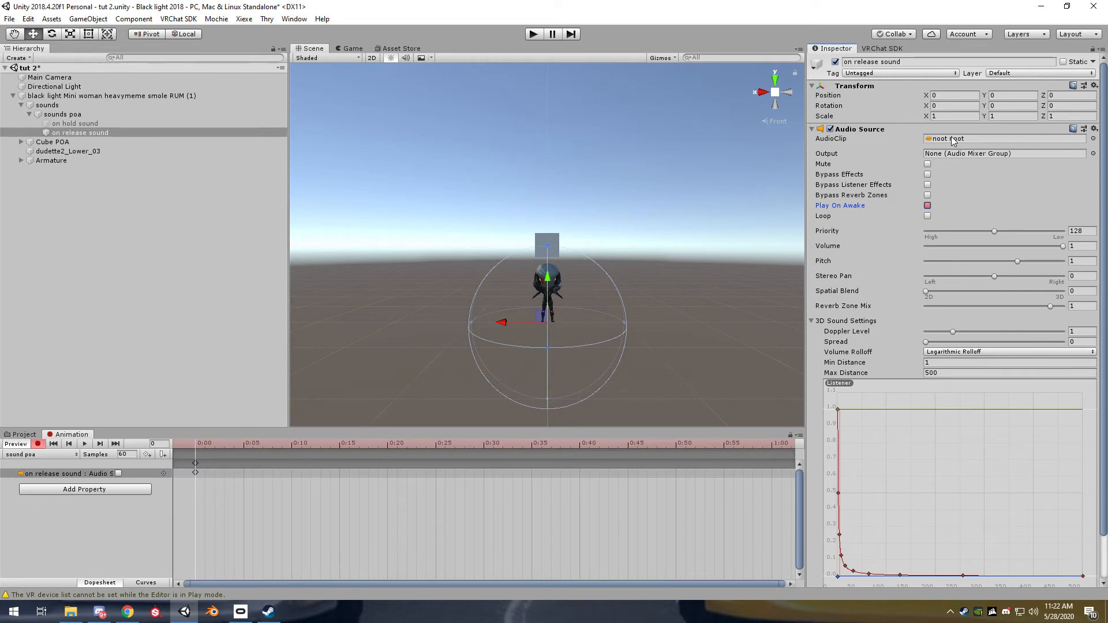
Locate the "noot noot" audio clip used by "on release sound" in the project and check its length
click(29, 437)
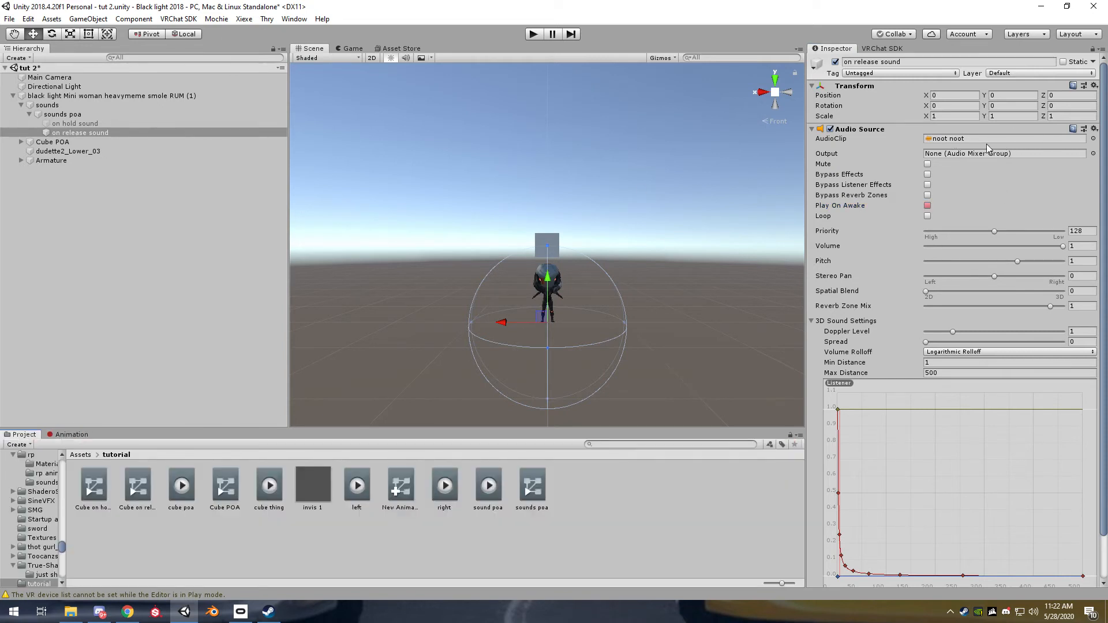
click(949, 139)
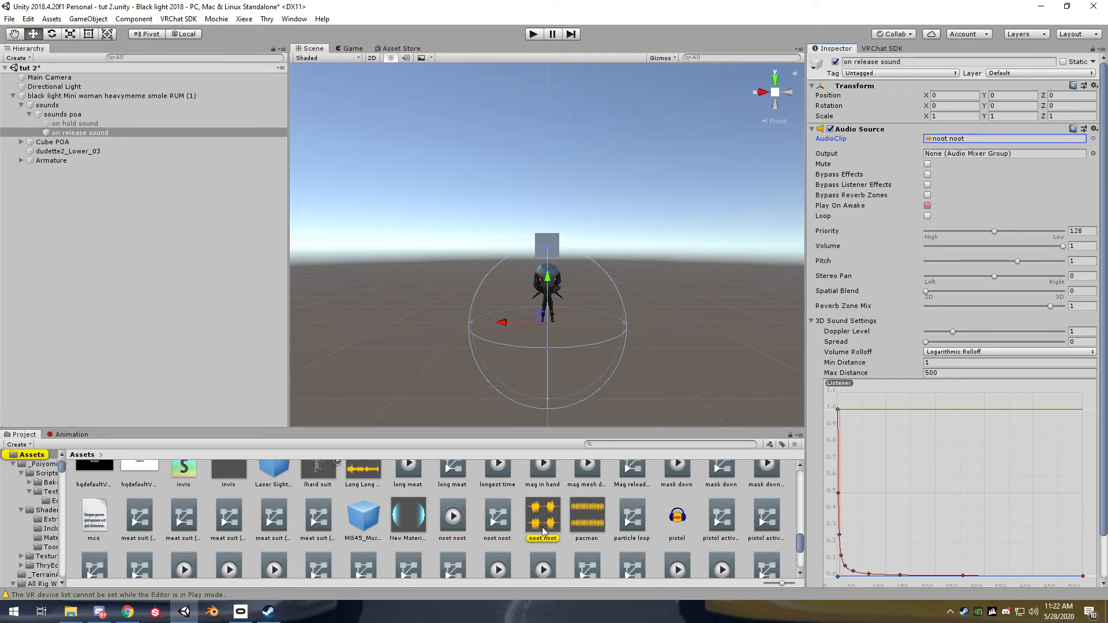
double_click(950, 139)
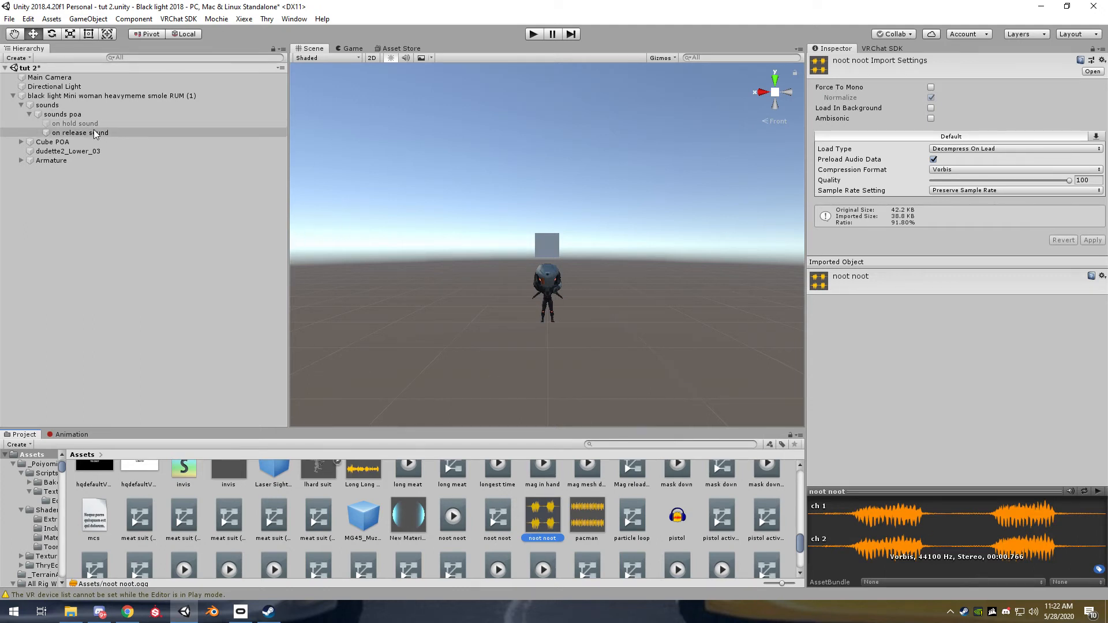
Record a Play On Awake on keyframe for "on release sound" at 1:00 of the "sound poa" clip
click(62, 114)
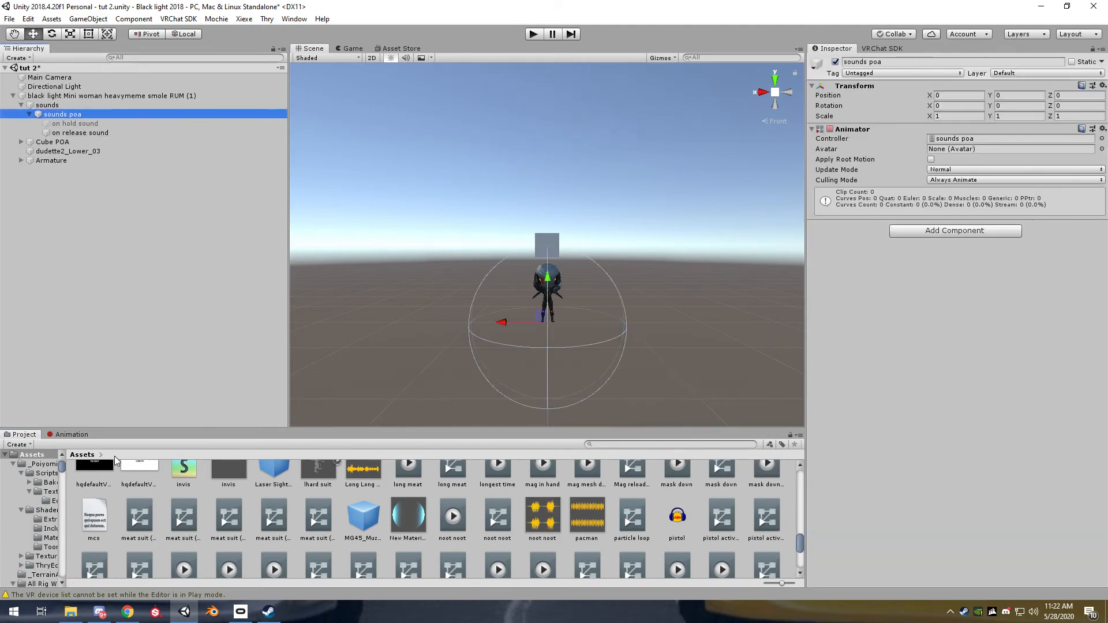
click(72, 434)
click(777, 445)
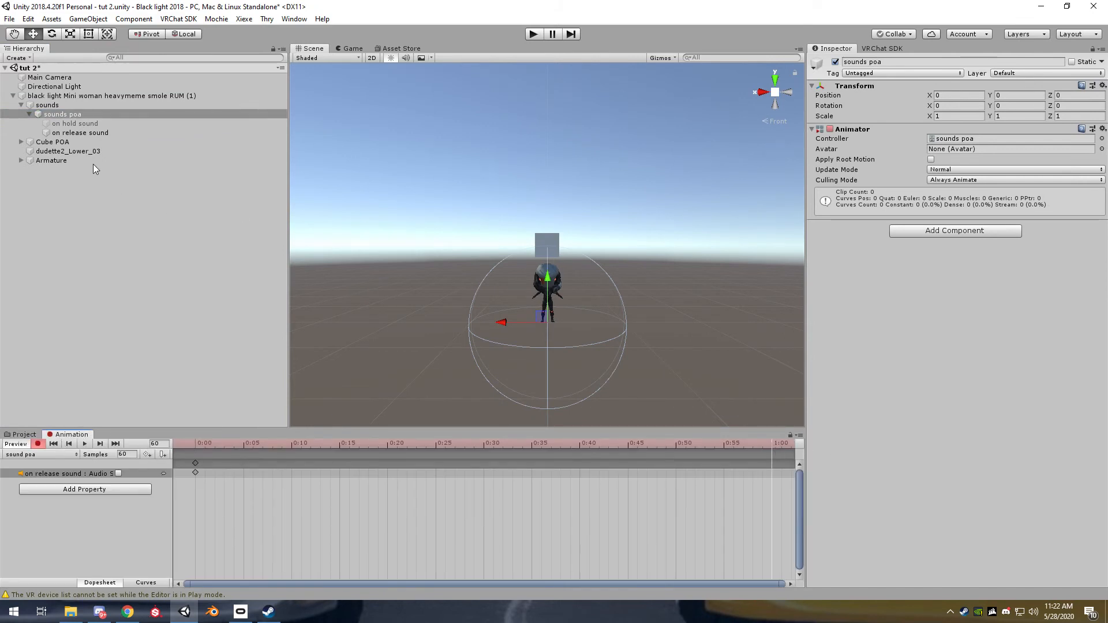
click(86, 133)
click(927, 205)
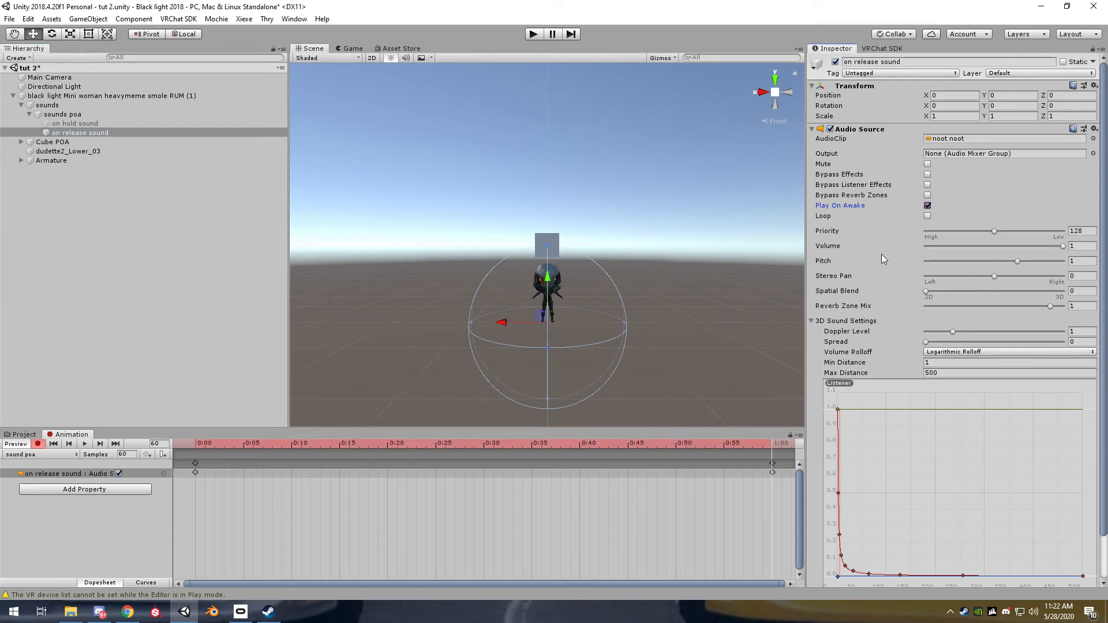
click(16, 444)
Clear the selection and run the scene briefly to check the sound behaviour at load
click(91, 279)
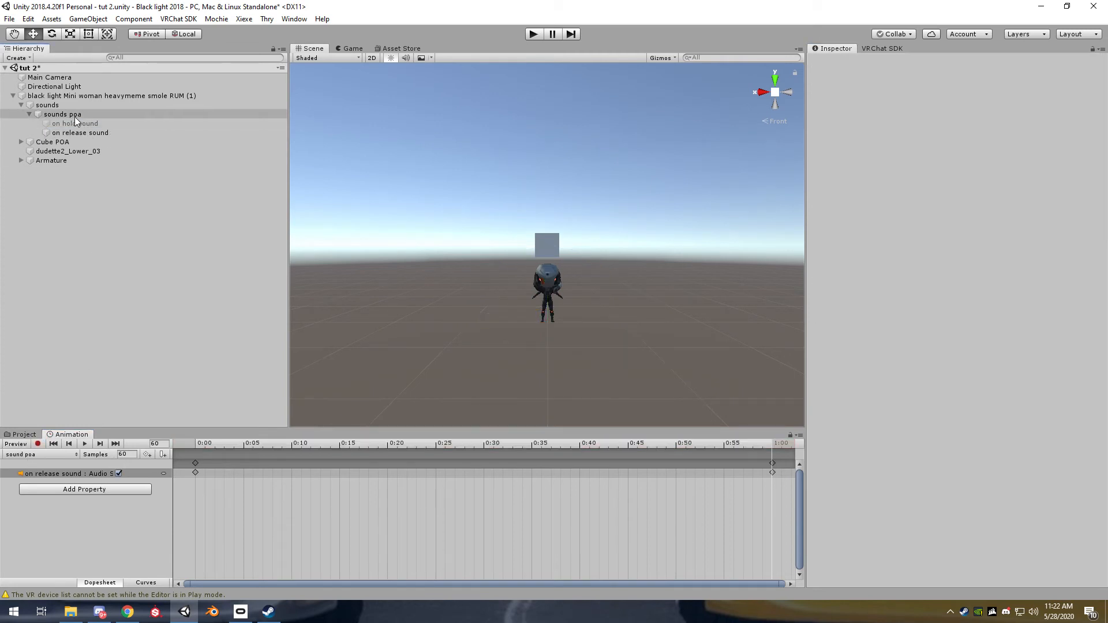
click(533, 35)
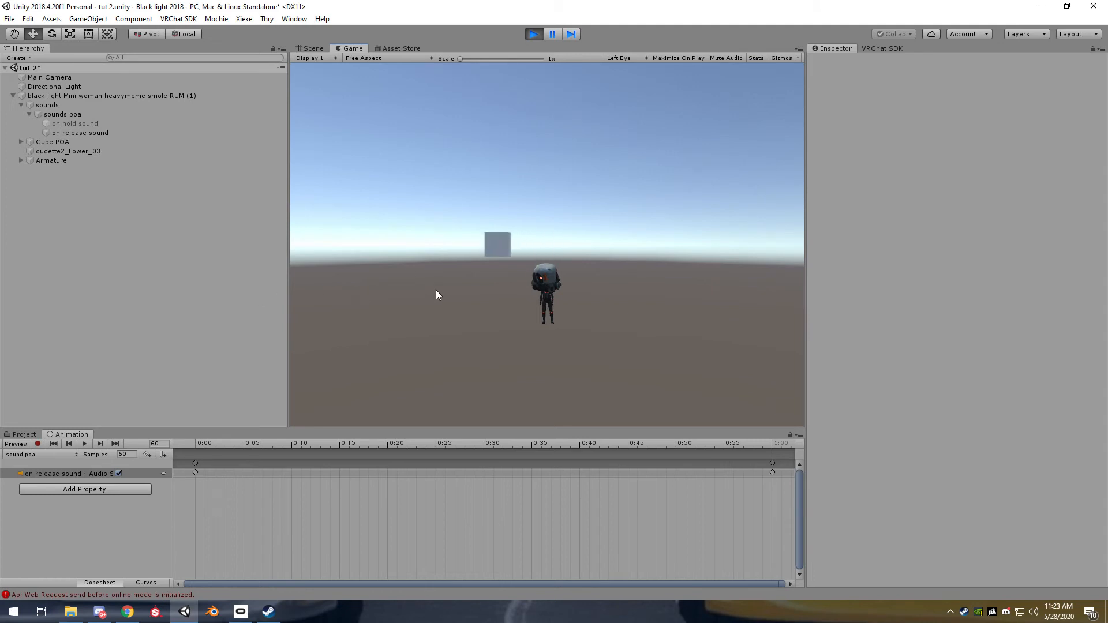
click(533, 34)
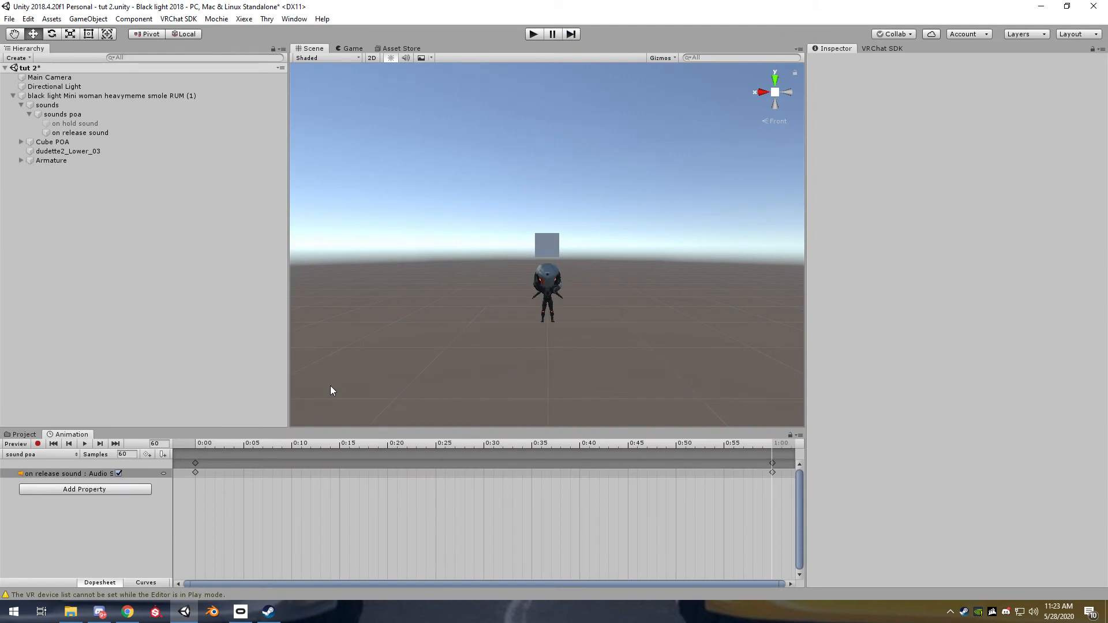
Show the avatar's "cube thing" clip and delete the two properties below its cube on hold and cube on release properties
click(84, 94)
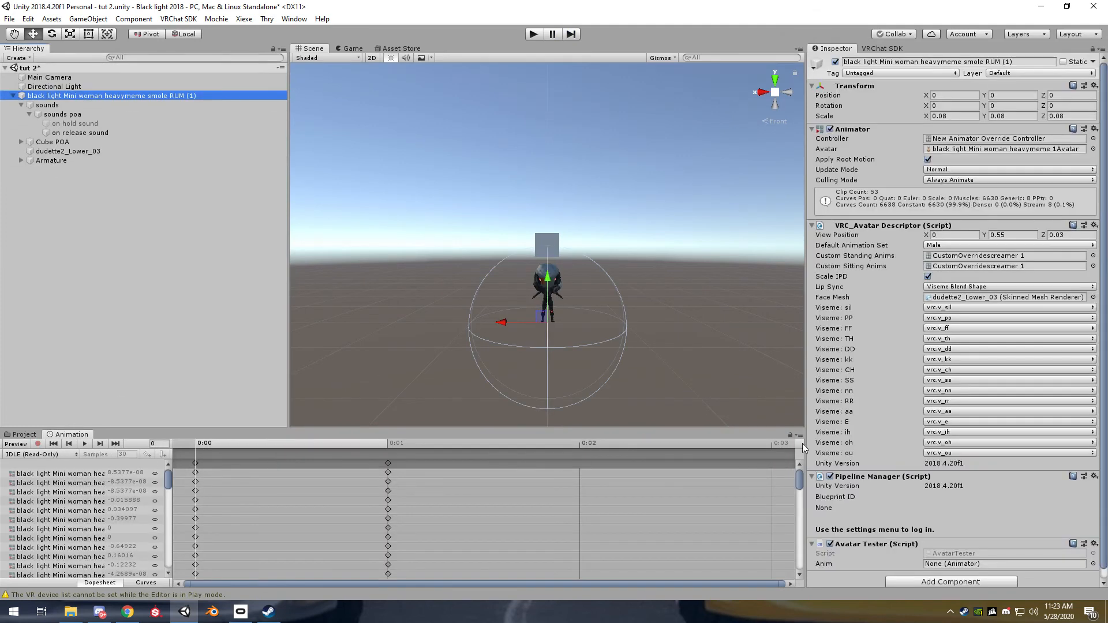
click(42, 455)
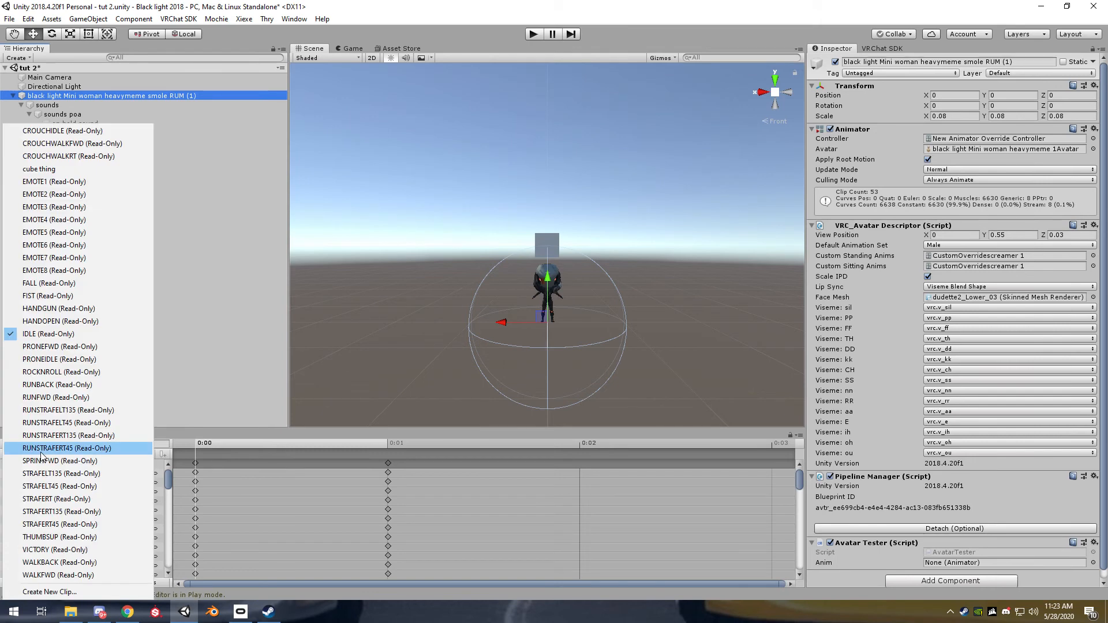
click(64, 169)
click(81, 493)
shift+click(78, 500)
key(Delete)
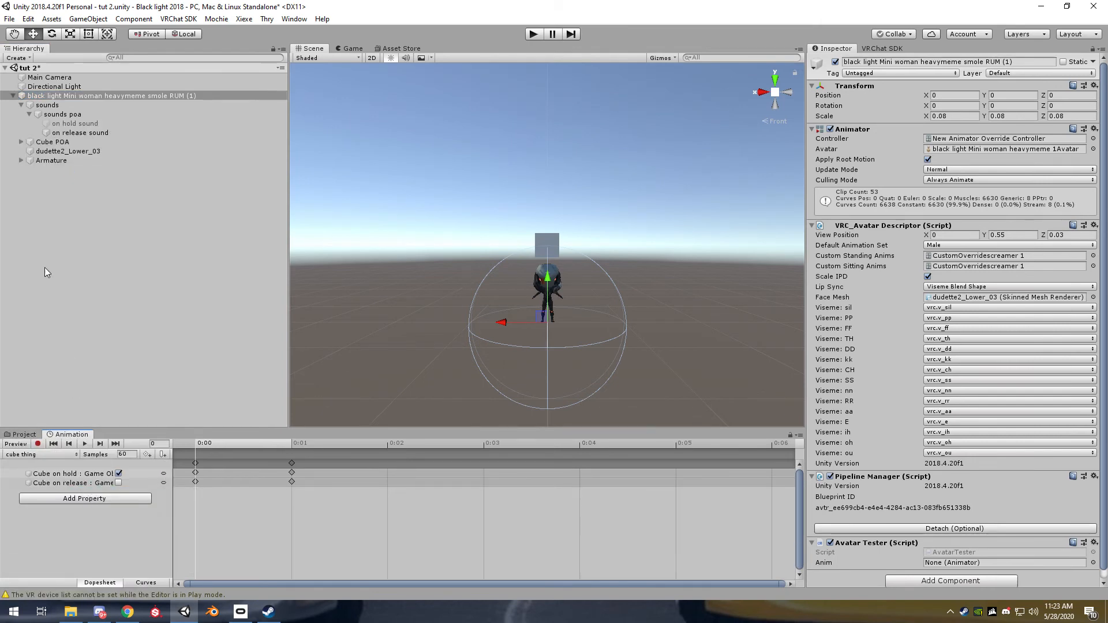
Record "on hold sound" enabled and "on release sound" disabled at frame 0 of the "cube thing" clip
click(37, 444)
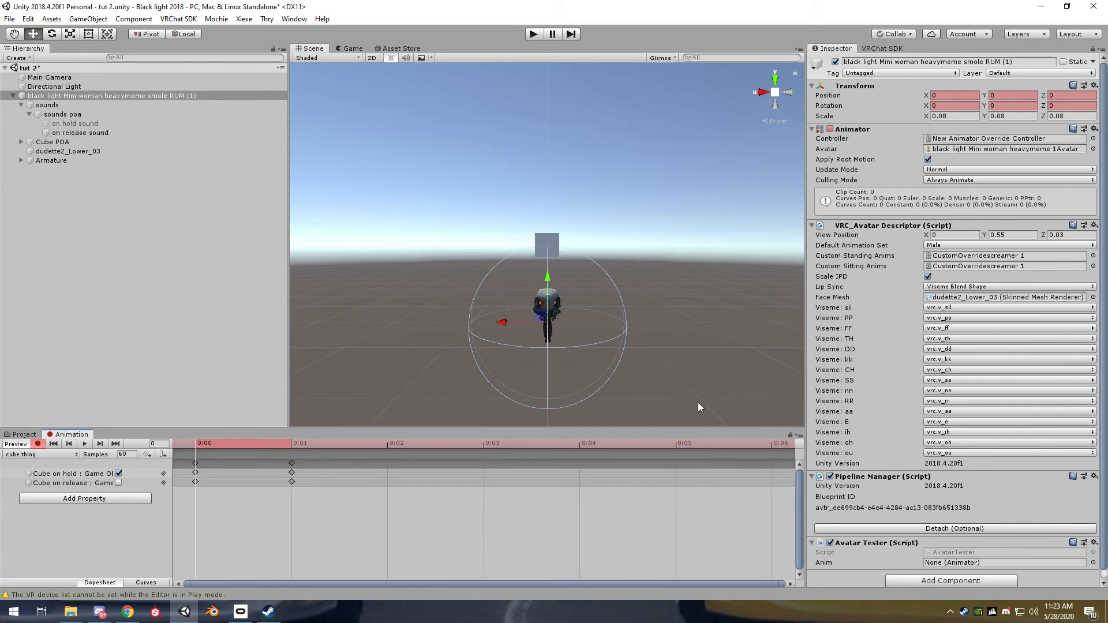
click(143, 123)
click(835, 62)
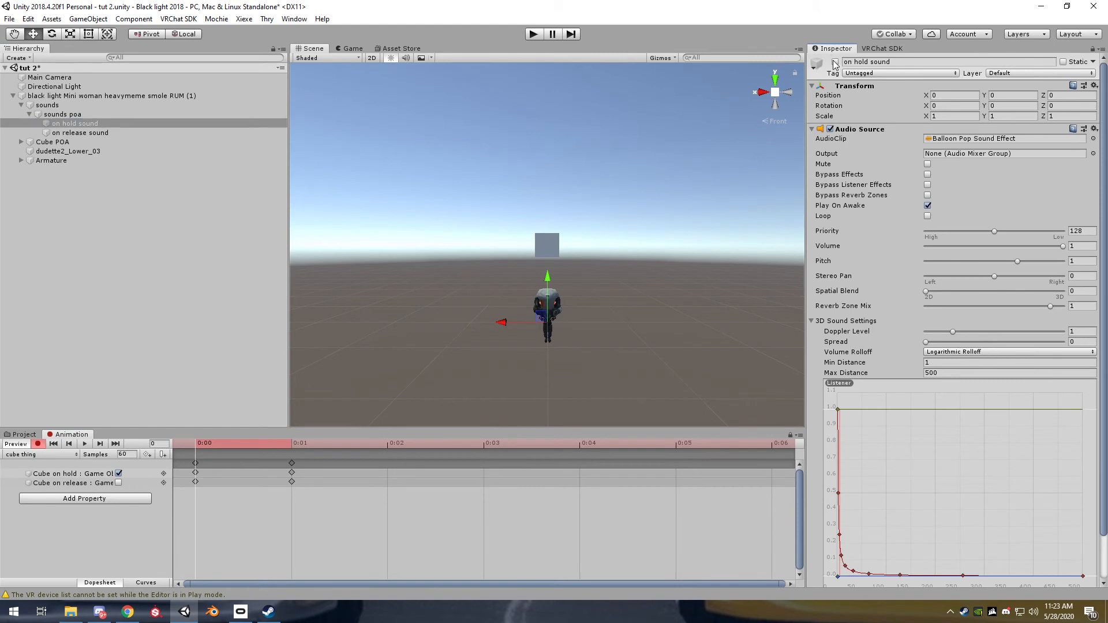
click(835, 62)
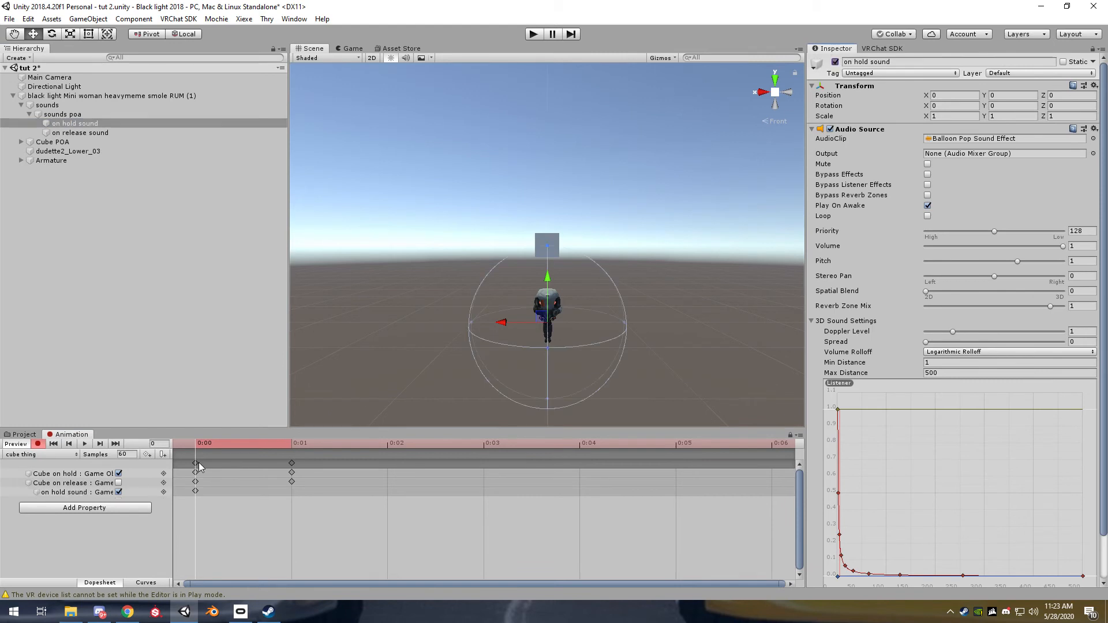
click(118, 133)
click(835, 61)
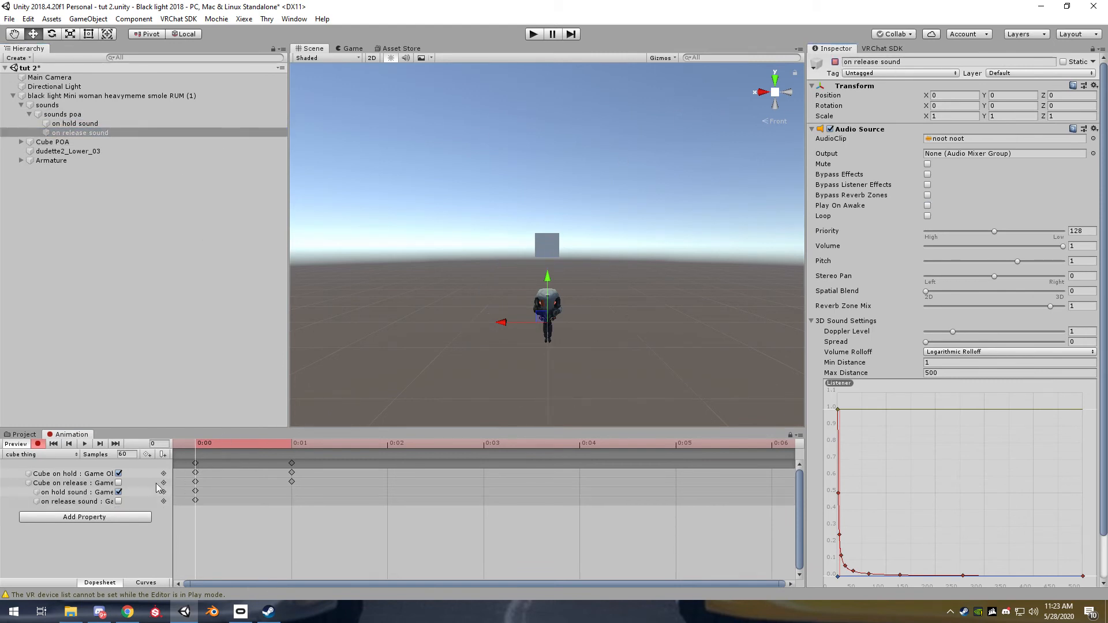
Copy all frame 0 keyframes of the "cube thing" clip to frame 1 and run the scene to test the gesture
click(195, 470)
click(292, 448)
key(ctrl+v)
click(532, 34)
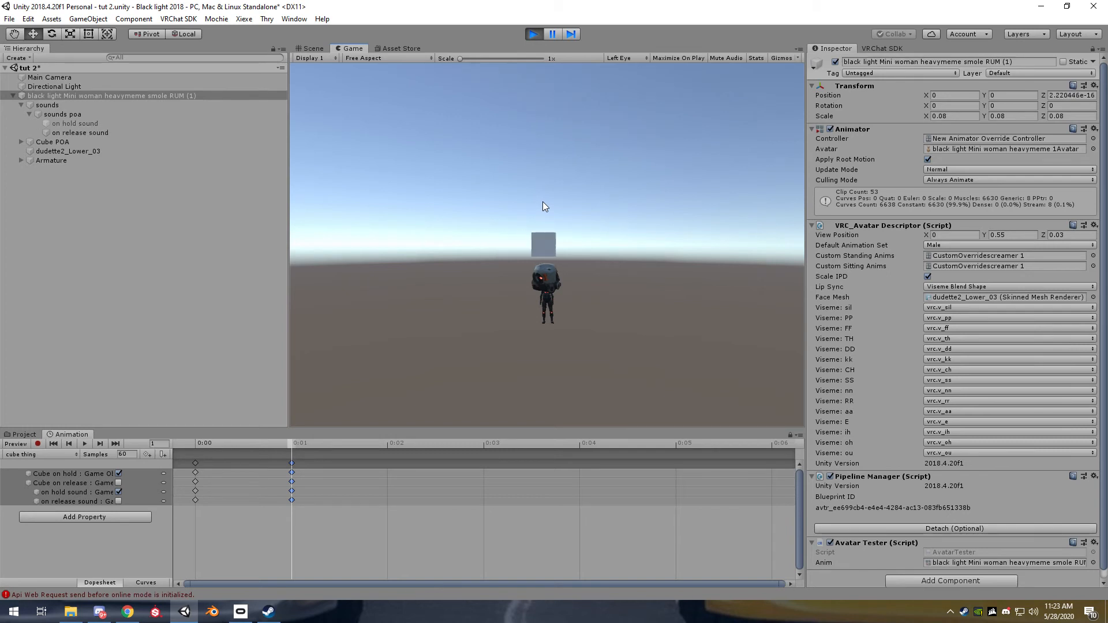
click(533, 34)
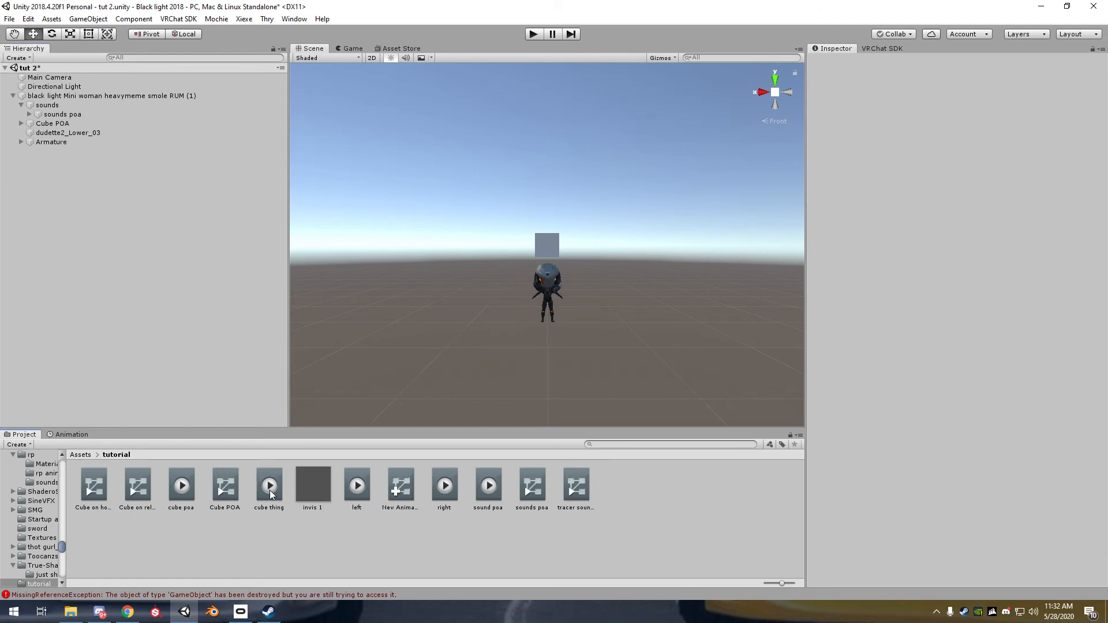
Find and open the Cadet Tracer "sounds" folder within "Overwatch_ The Tracers" in the project assets
click(86, 455)
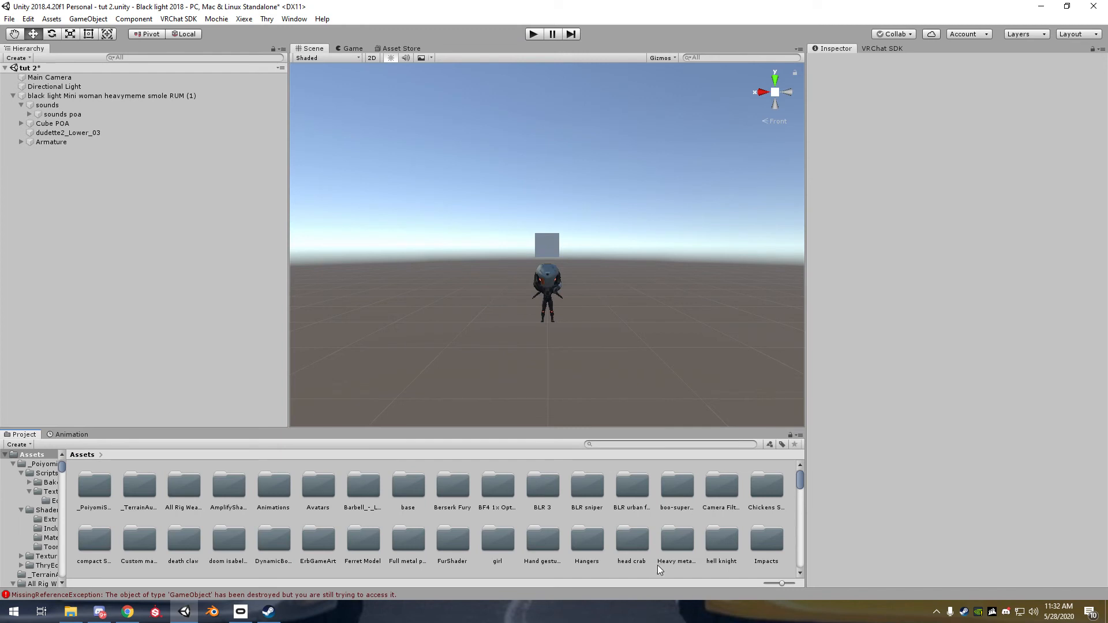
scroll(684, 563, down, 2)
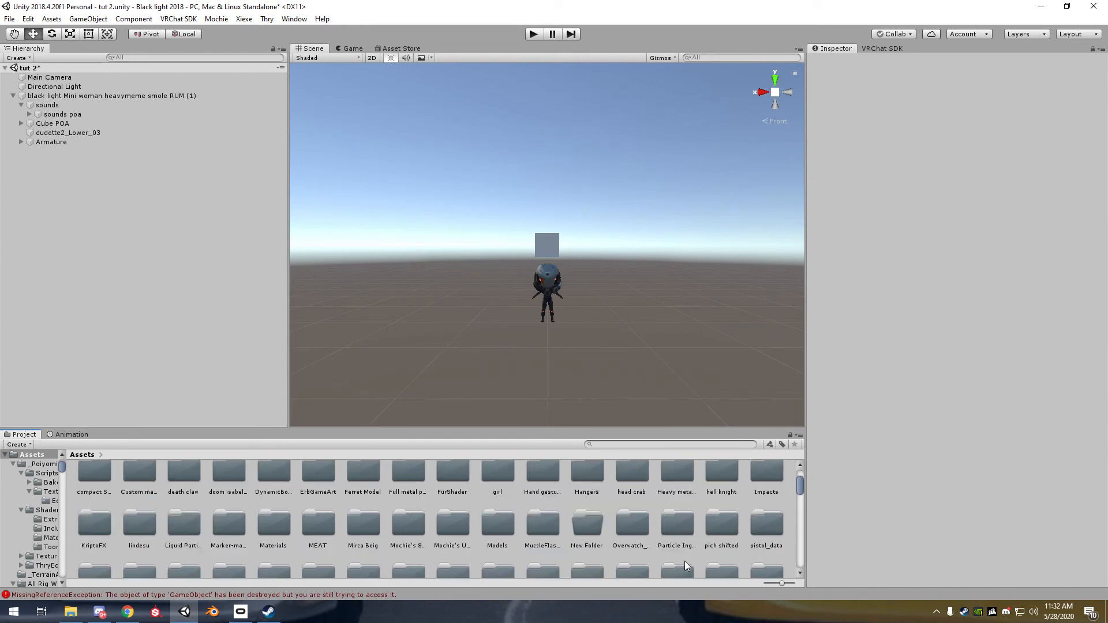
double_click(635, 532)
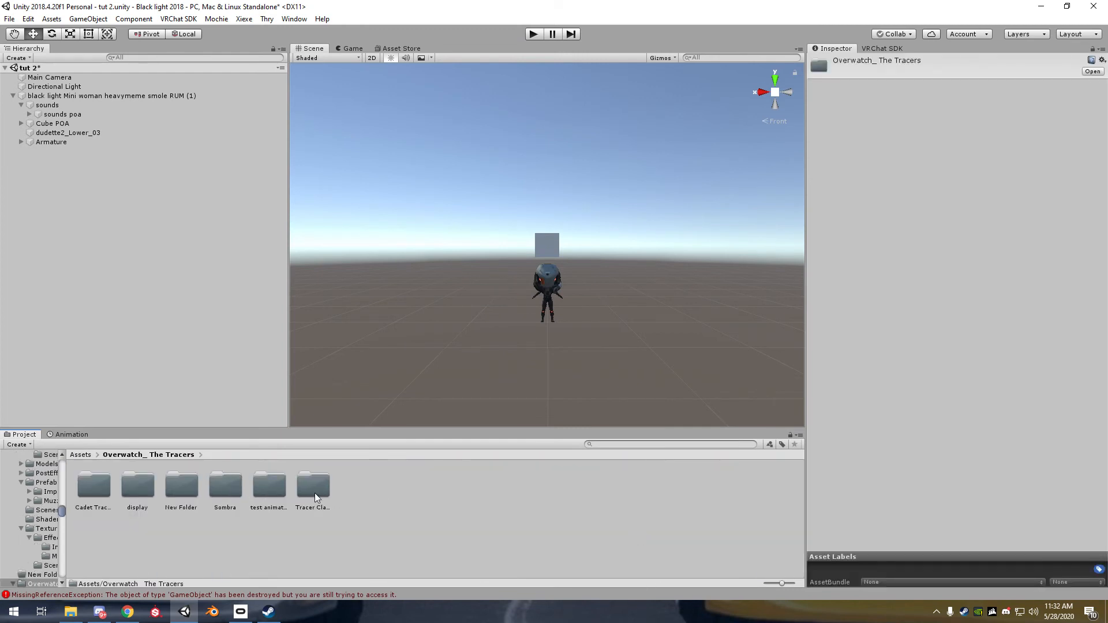
double_click(276, 494)
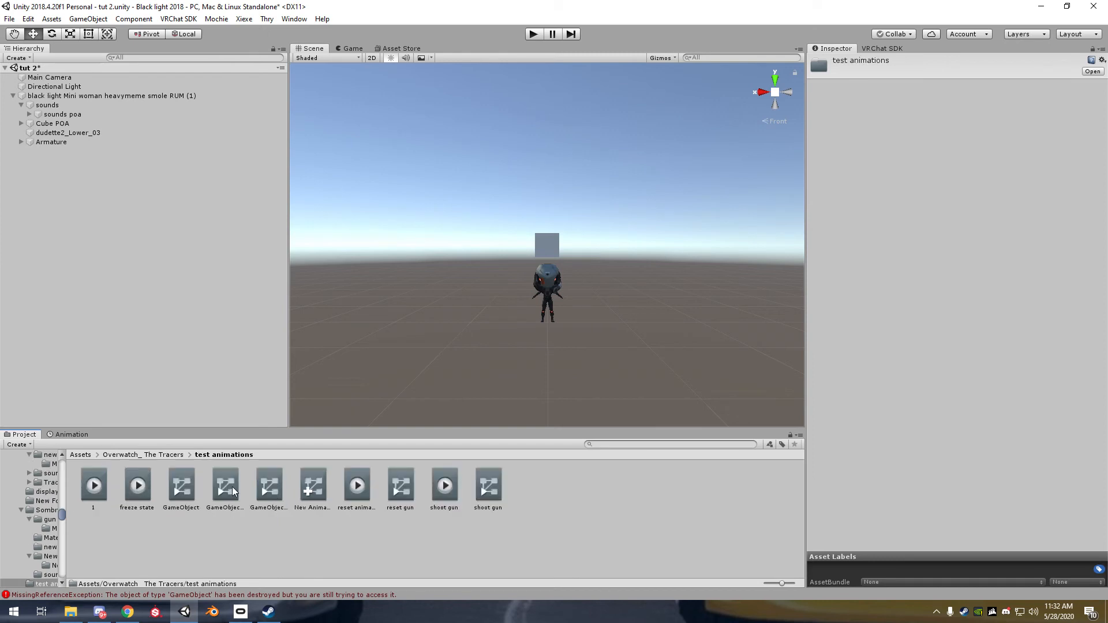
click(180, 455)
double_click(311, 496)
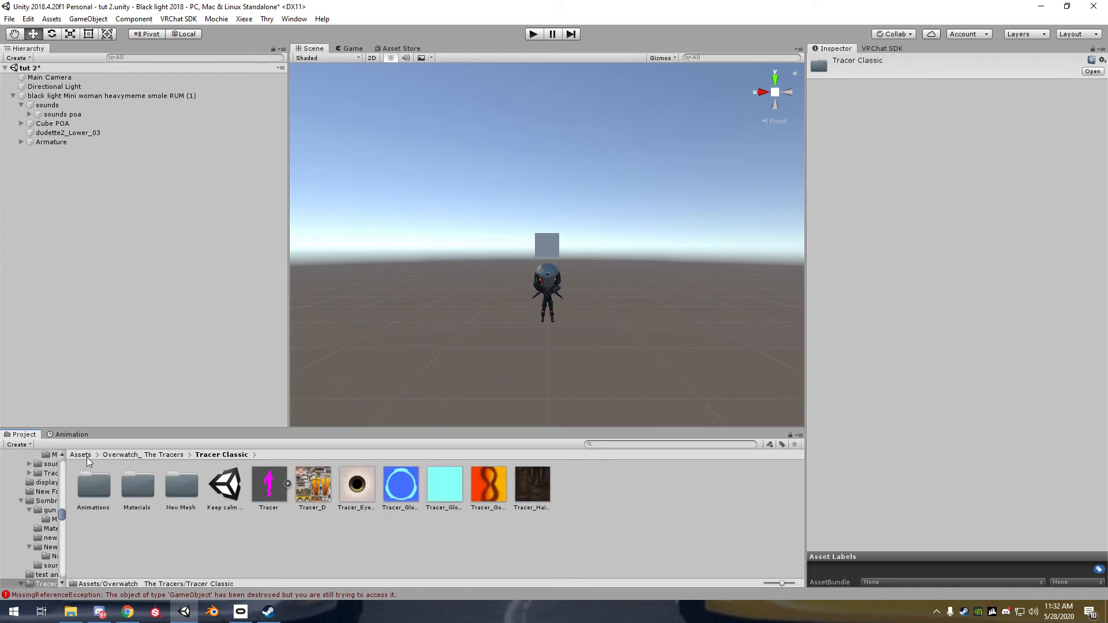
click(168, 456)
double_click(89, 494)
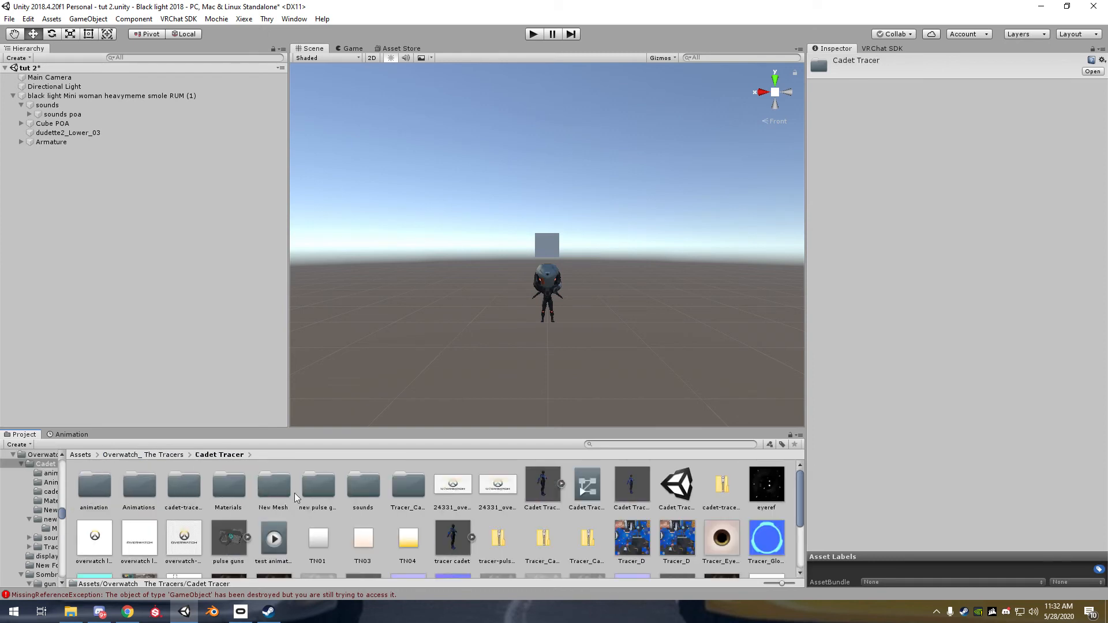
double_click(357, 493)
Create an empty object under the avatar, place it first among its children, and name it "tracer sounds"
right_click(51, 188)
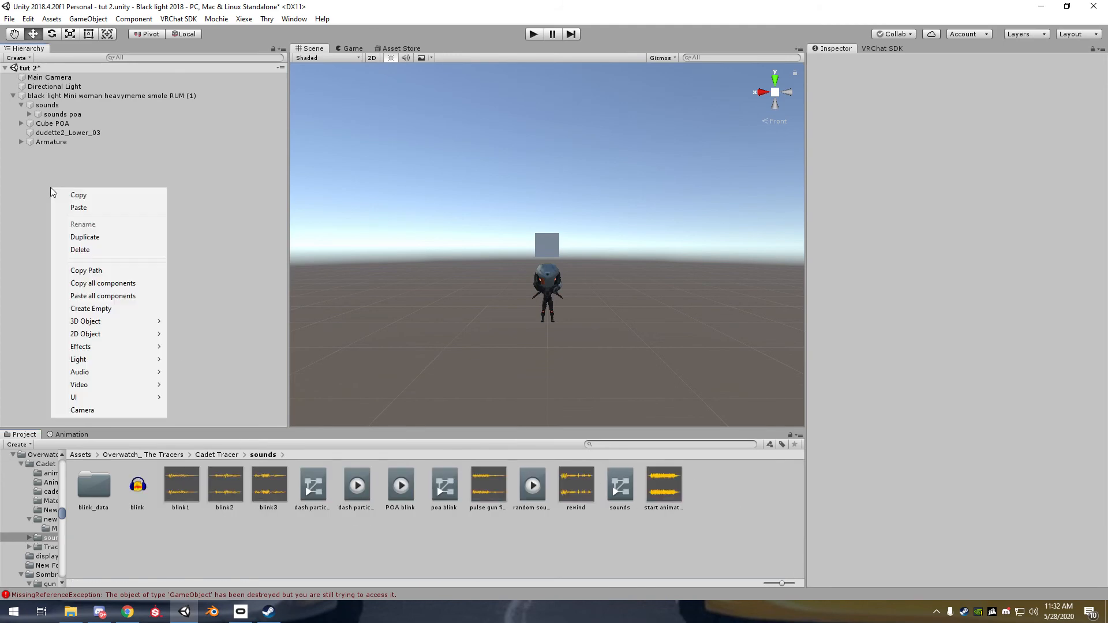
click(60, 96)
right_click(126, 195)
click(85, 94)
right_click(84, 96)
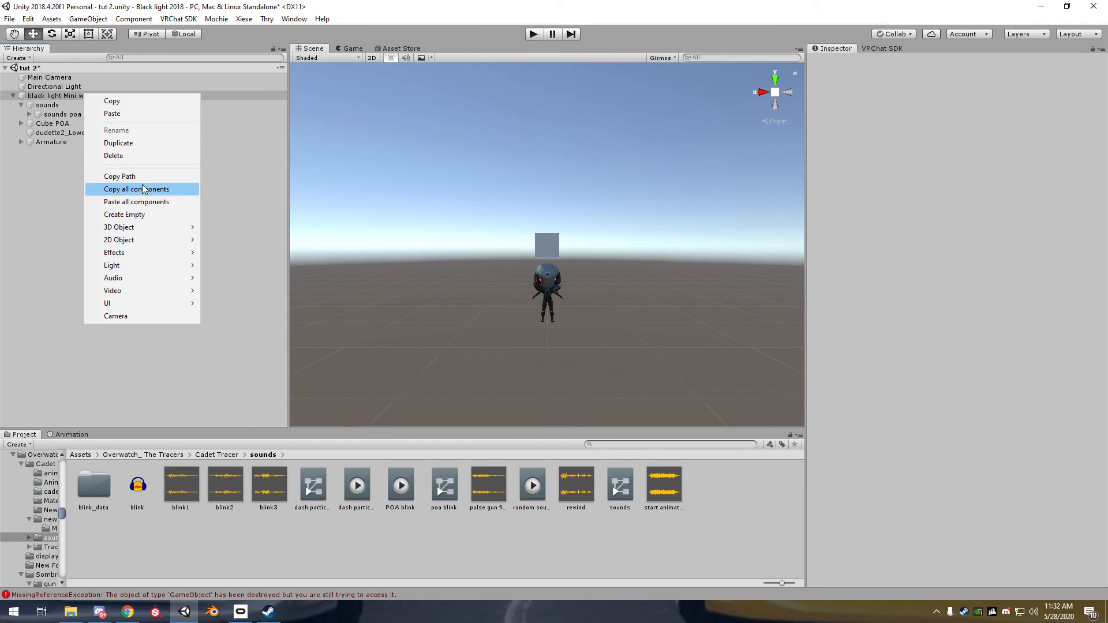
click(139, 217)
drag(70, 154, 61, 102)
key(F2)
text(tracer)
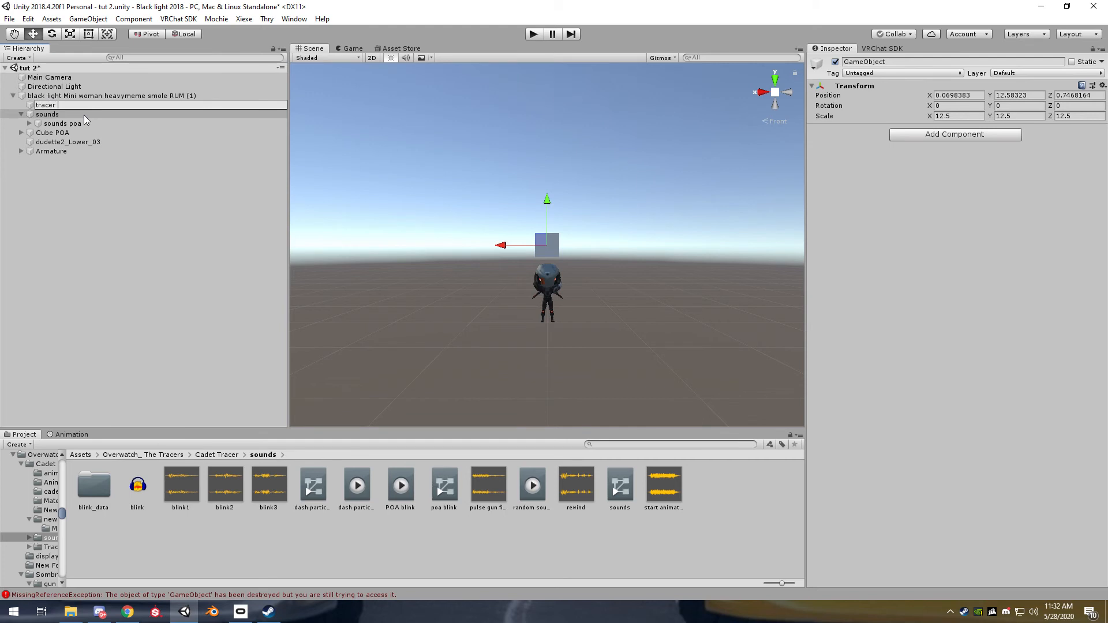
text( sounds)
key(Return)
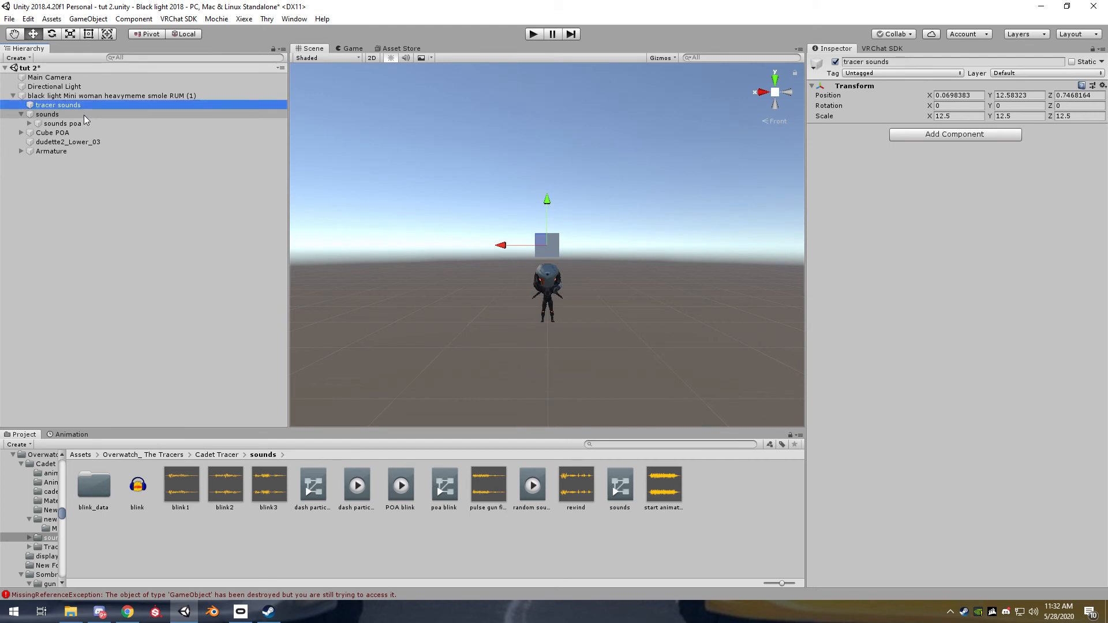
Create an empty child object under "tracer sounds" and name it "tracer blink POA"
right_click(78, 104)
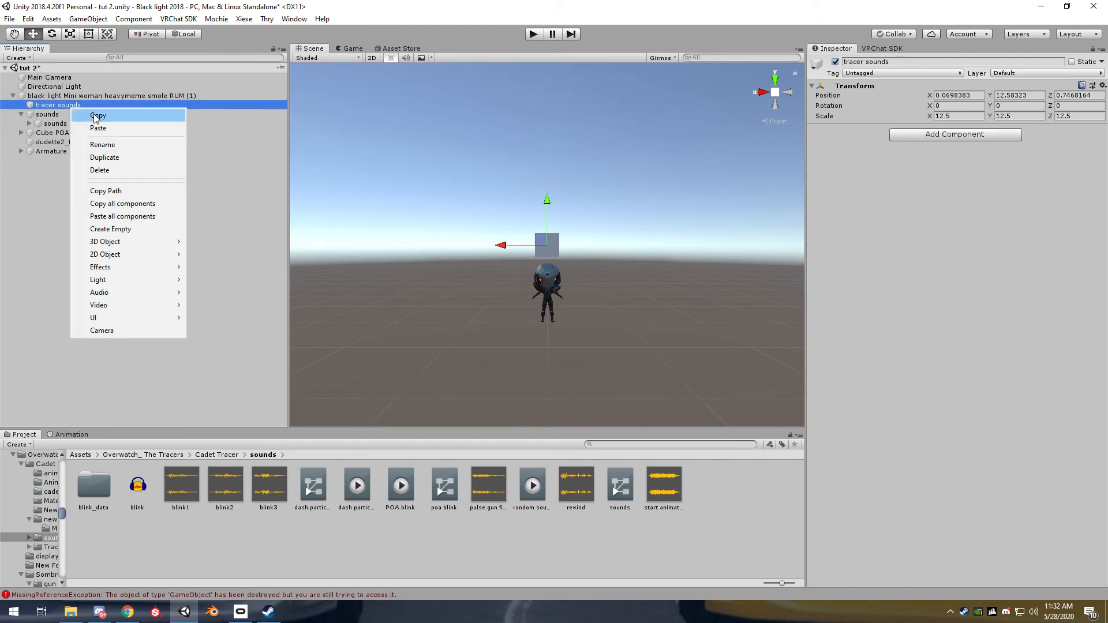
click(134, 228)
right_click(72, 114)
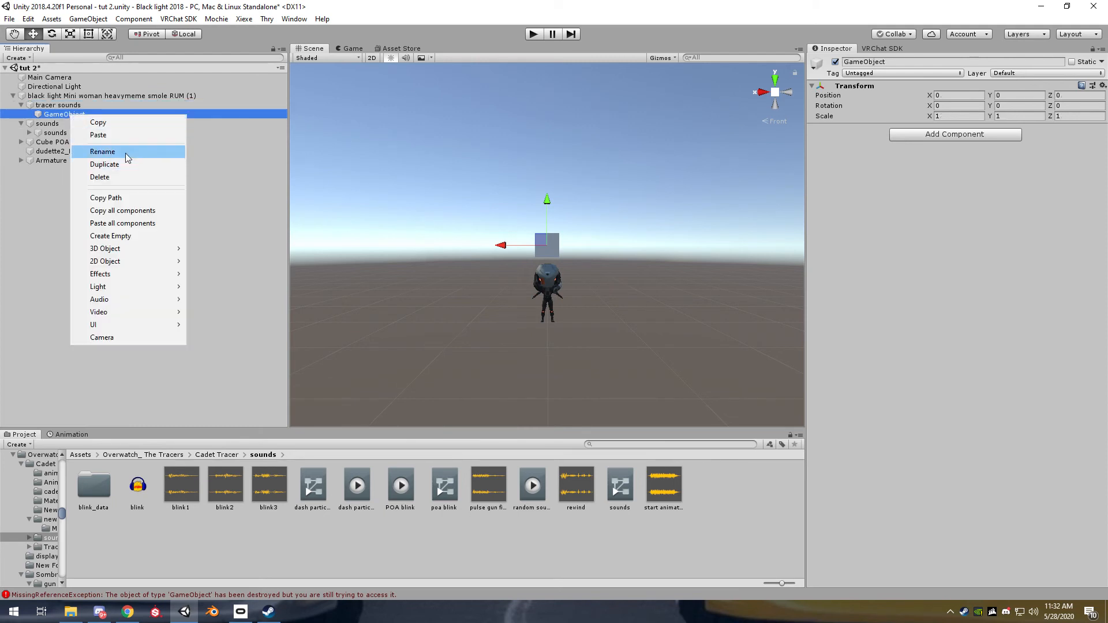
click(122, 154)
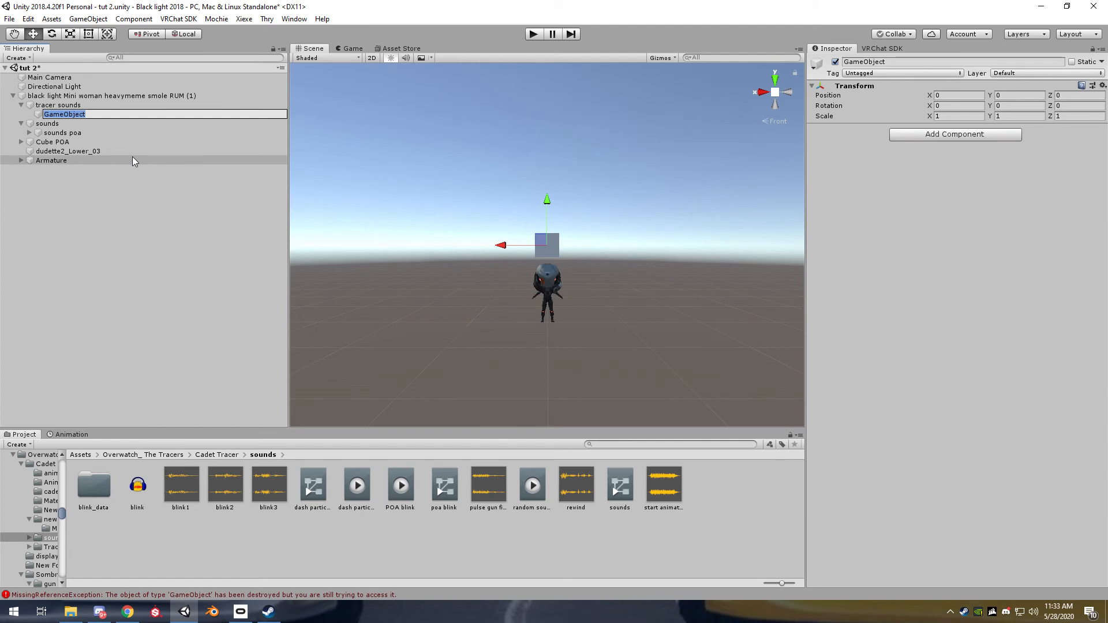
text(tracer blink POA)
click(77, 124)
Add an Audio Source under "tracer blink POA" and duplicate it twice
click(86, 115)
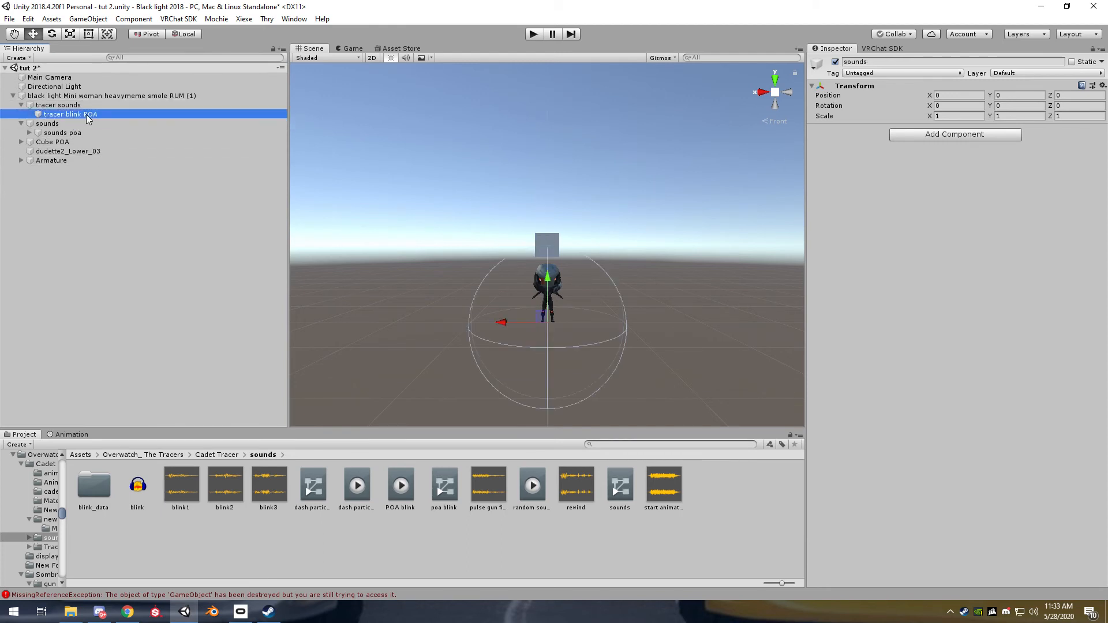
right_click(83, 112)
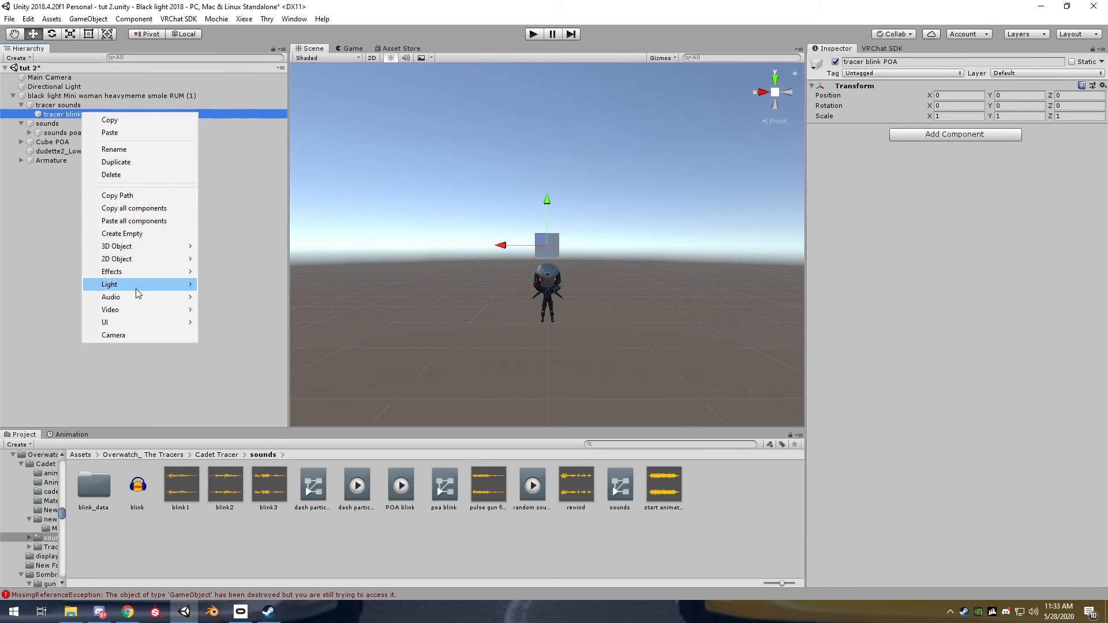
mouse_move(139, 296)
click(223, 296)
right_click(82, 123)
click(69, 123)
key(ctrl+d)
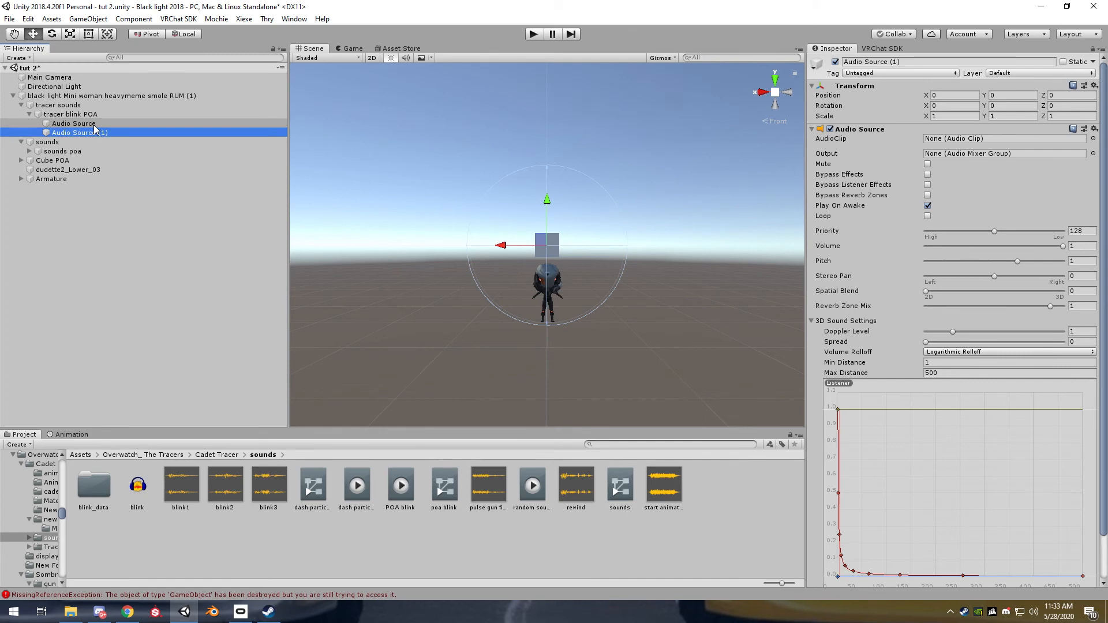
key(ctrl+d)
Rename the first audio source under "tracer blink POA" as 1
click(95, 124)
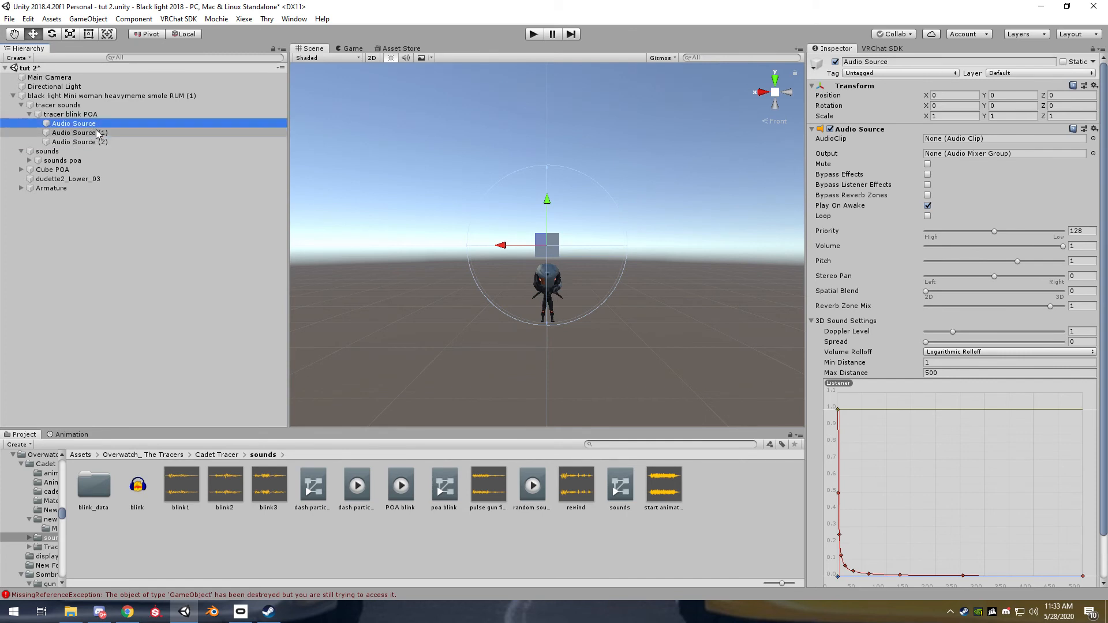
shift+click(102, 142)
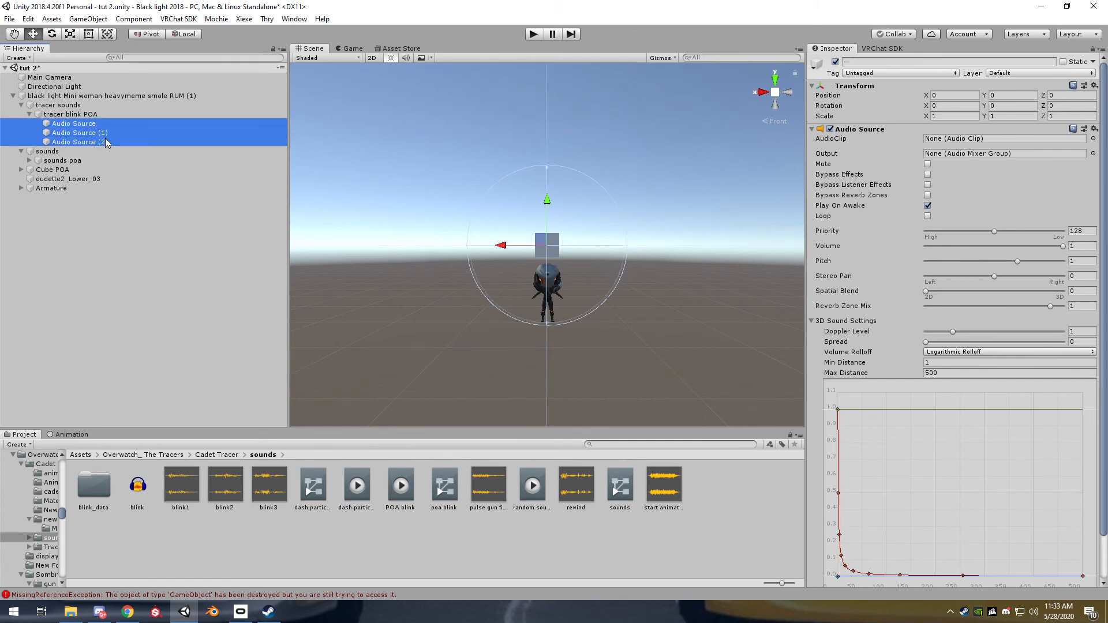
click(85, 124)
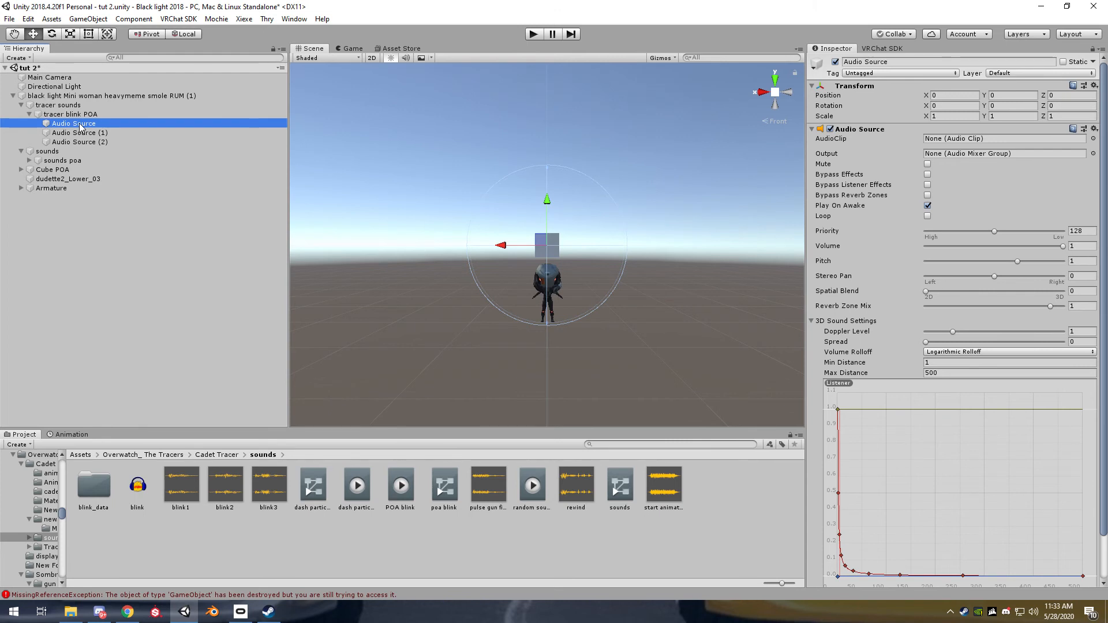
click(81, 125)
text(1)
click(78, 134)
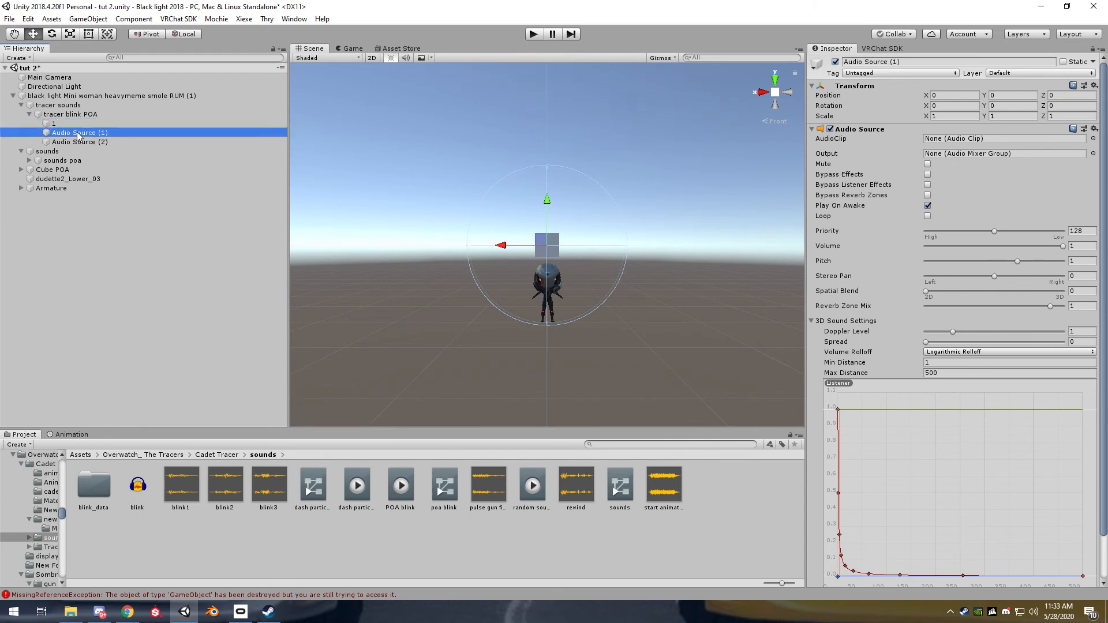
Rename the second and third audio sources under "tracer blink POA" as 2 and 3
click(84, 134)
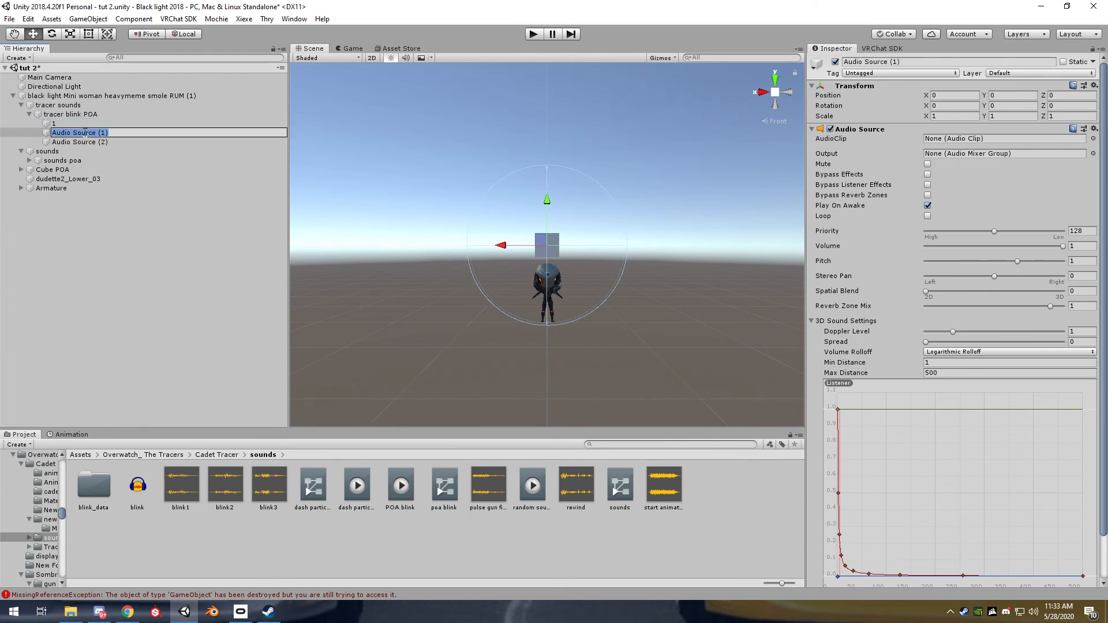
text(2)
click(97, 143)
click(98, 143)
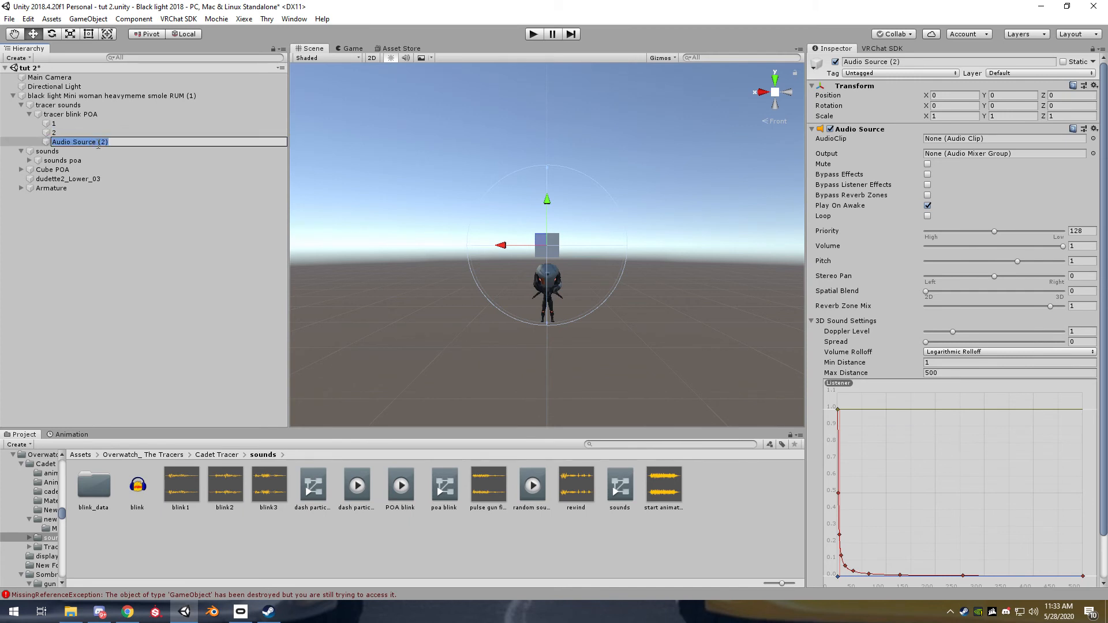
text(3)
click(84, 150)
Assign the audio clips blink1, blink2 and blink3 to audio sources 1, 2 and 3 respectively
click(67, 133)
click(65, 124)
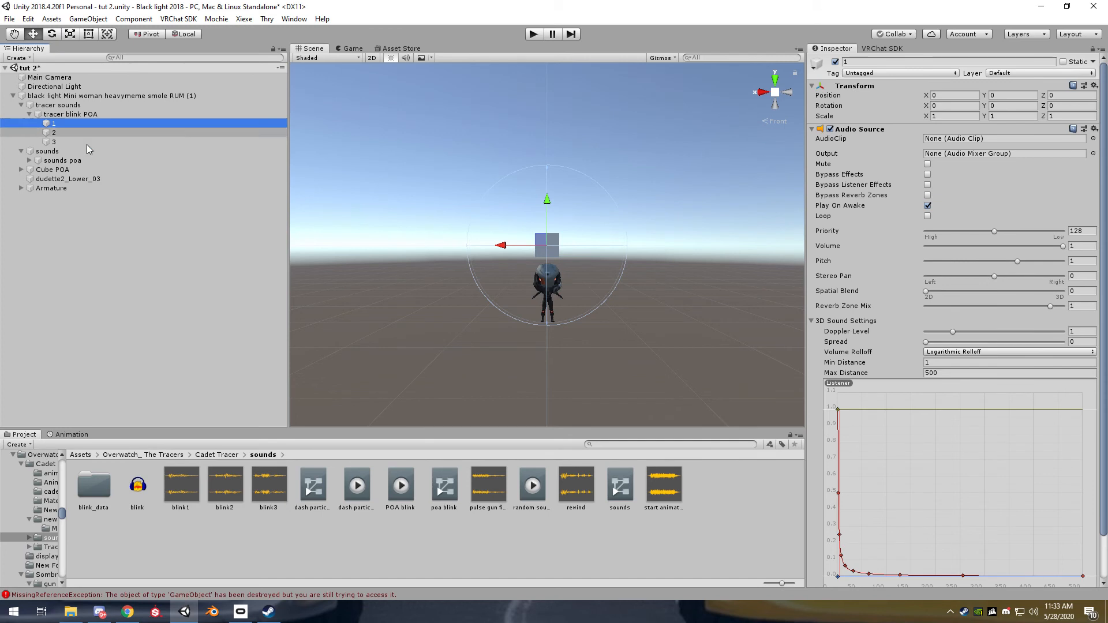
click(173, 482)
drag(174, 483, 962, 141)
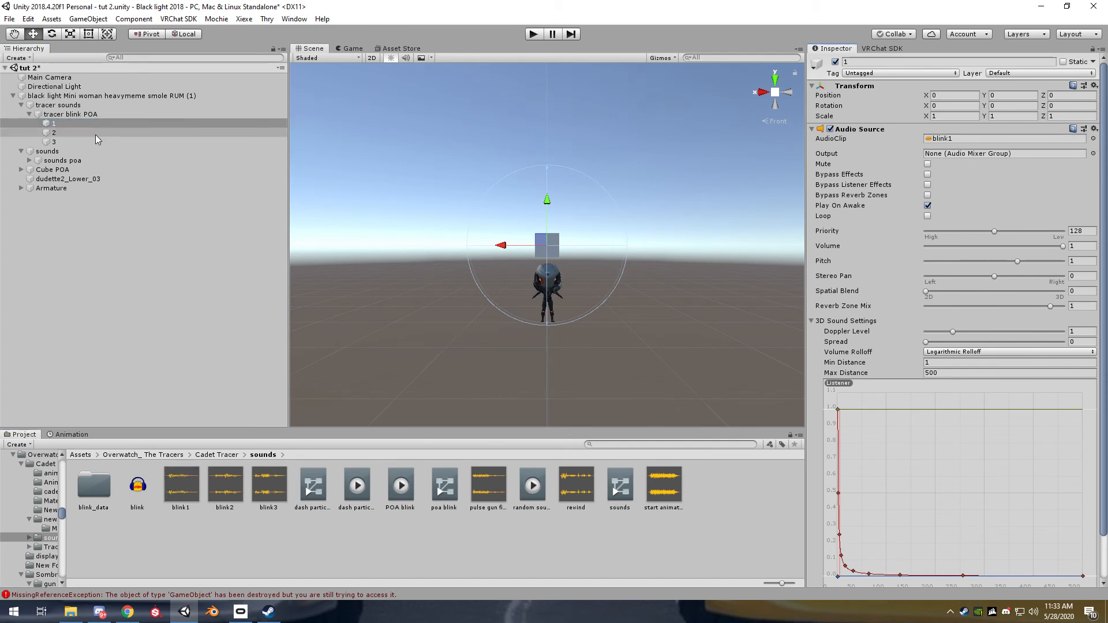
click(70, 135)
drag(225, 483, 981, 140)
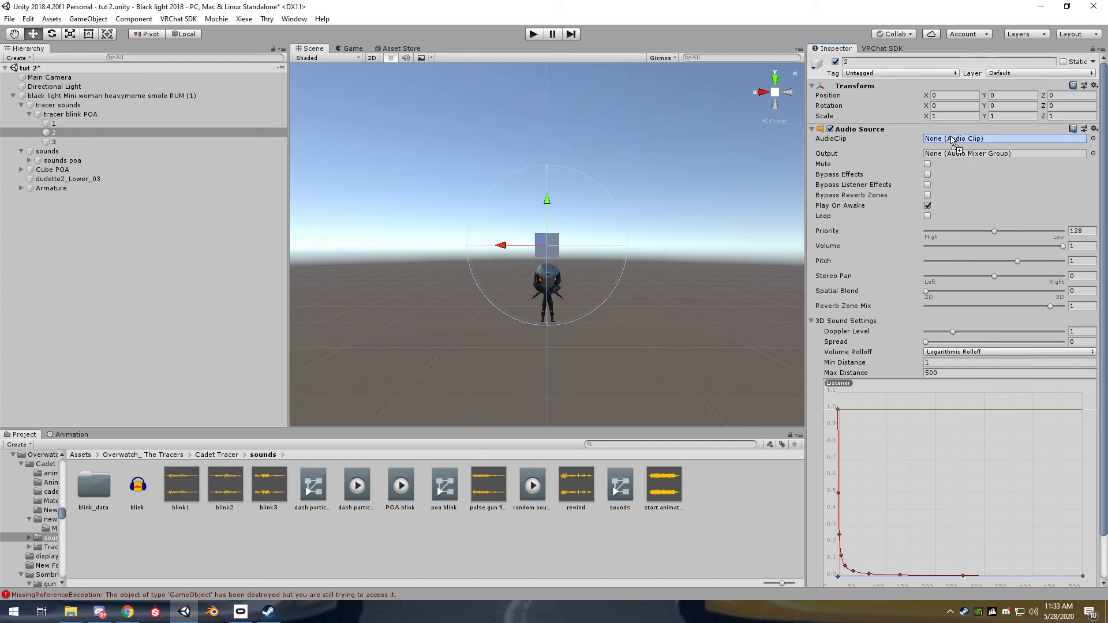
click(68, 142)
drag(268, 484, 963, 142)
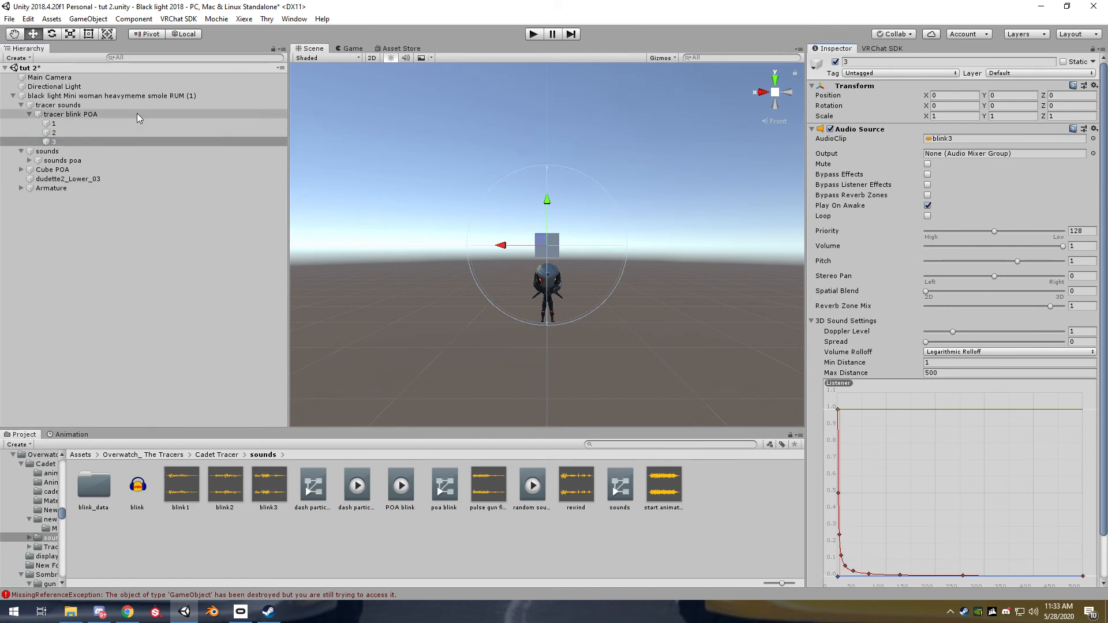
Turn off Play On Awake for audio sources 1, 2 and 3 together
click(56, 142)
shift+click(55, 123)
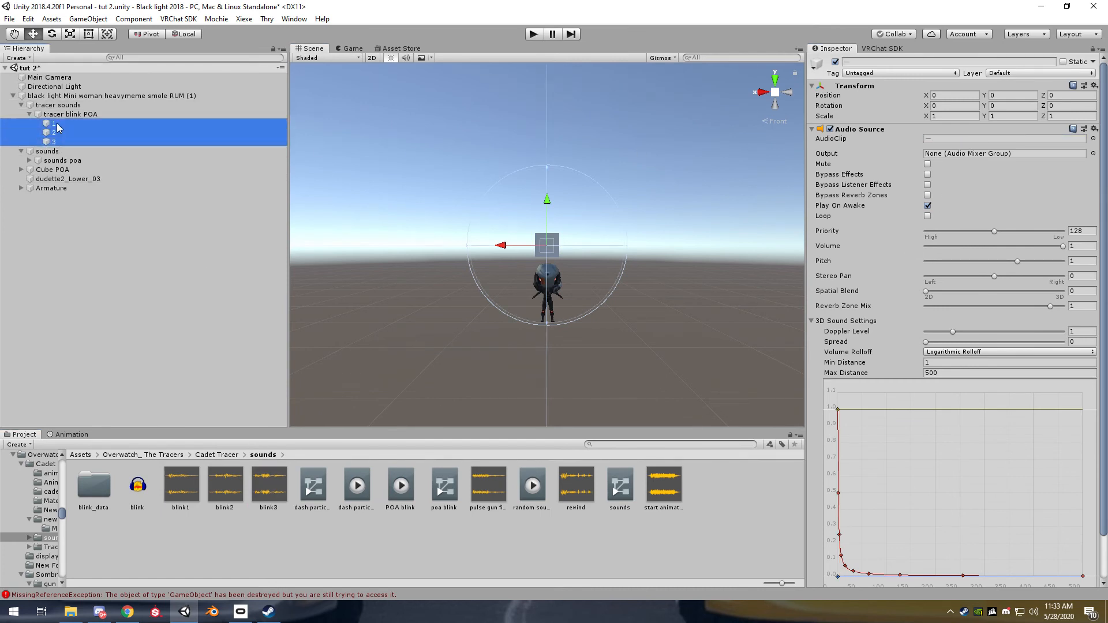
click(927, 205)
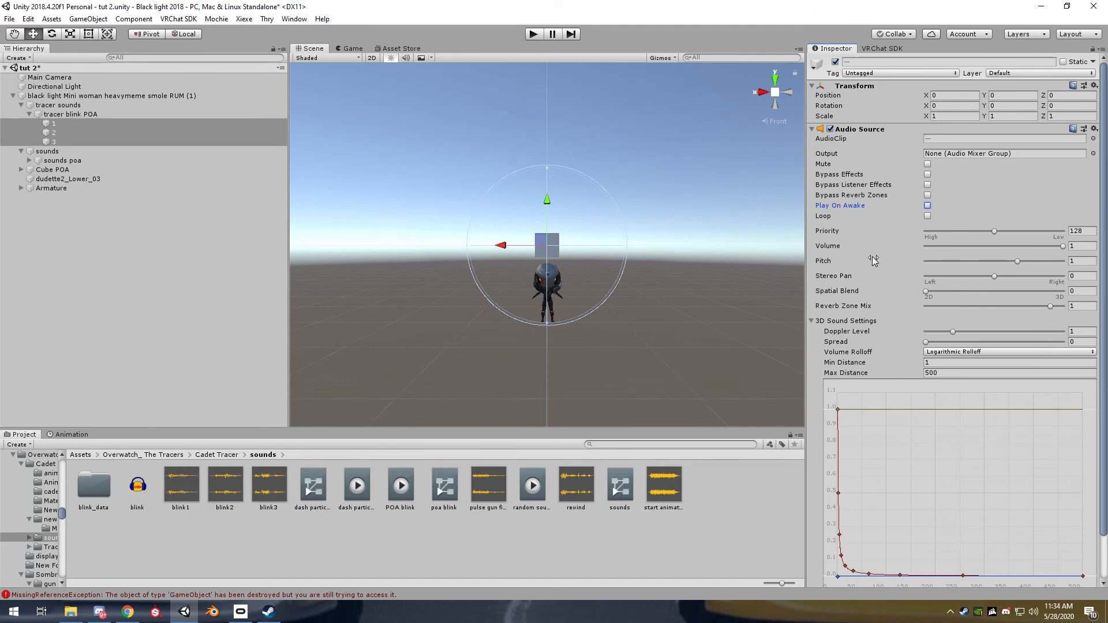
Create an animation clip named "tracer POA" in the Assets/tutorial folder and enable its Loop Time
click(85, 116)
click(574, 545)
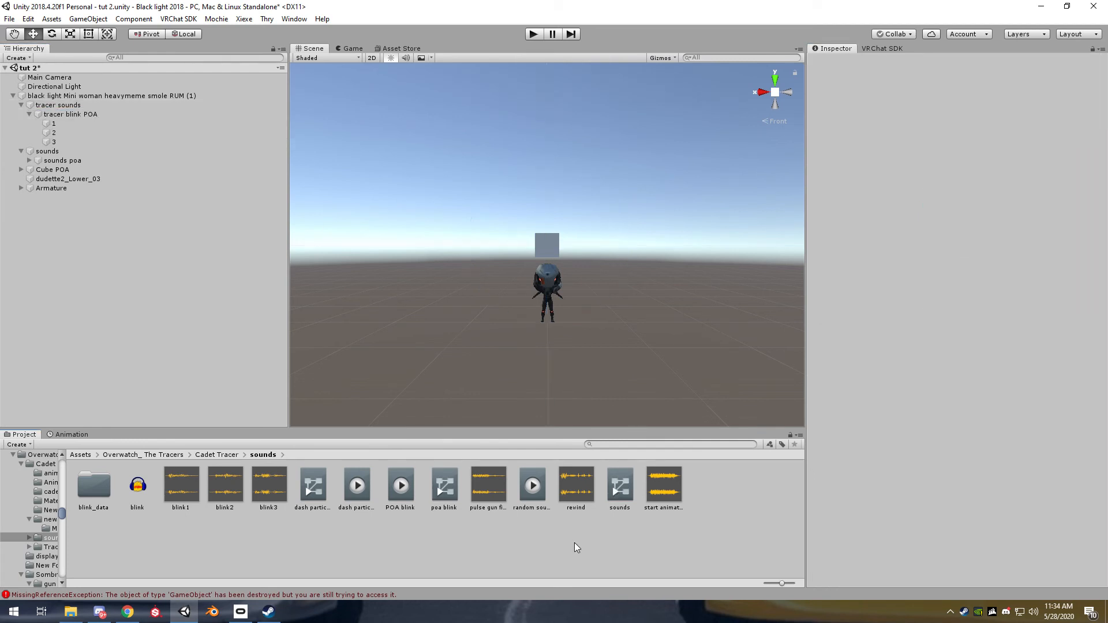
click(81, 454)
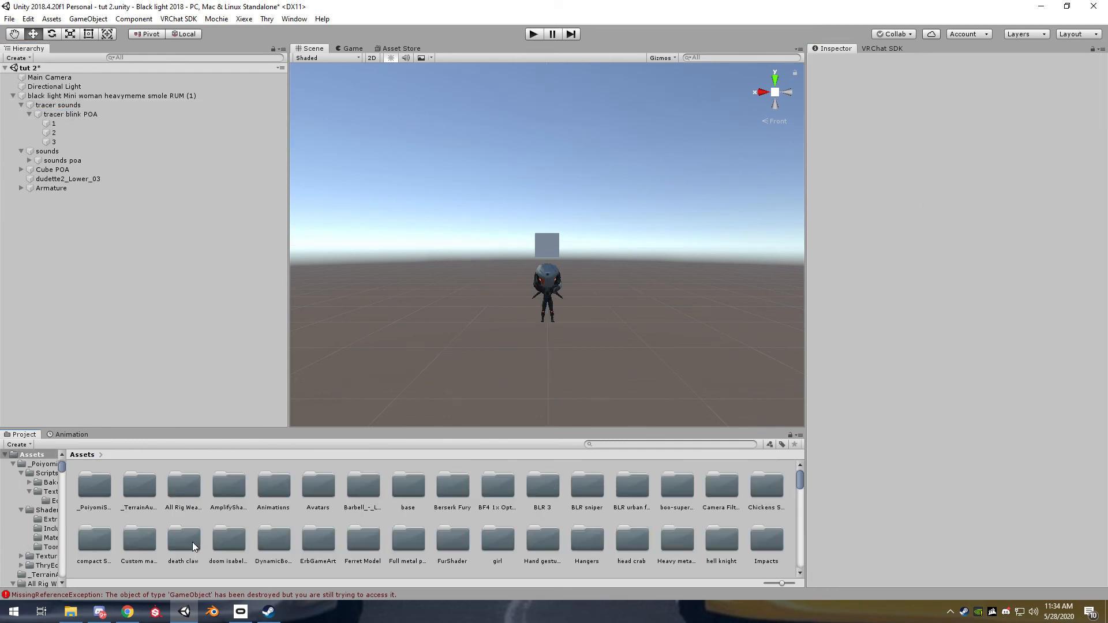
double_click(146, 533)
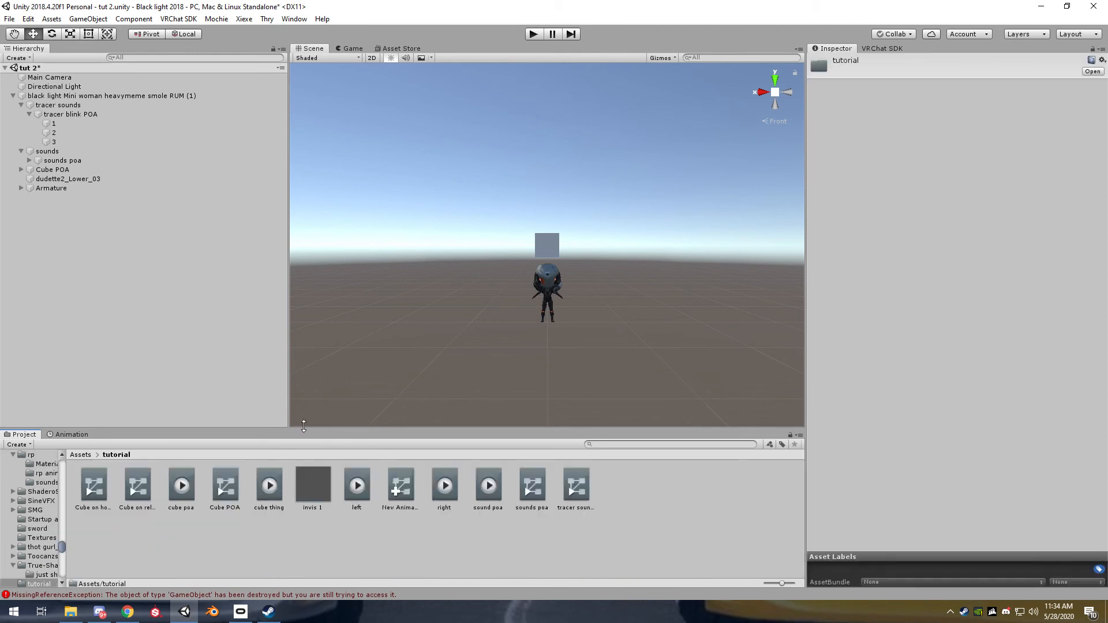
right_click(247, 531)
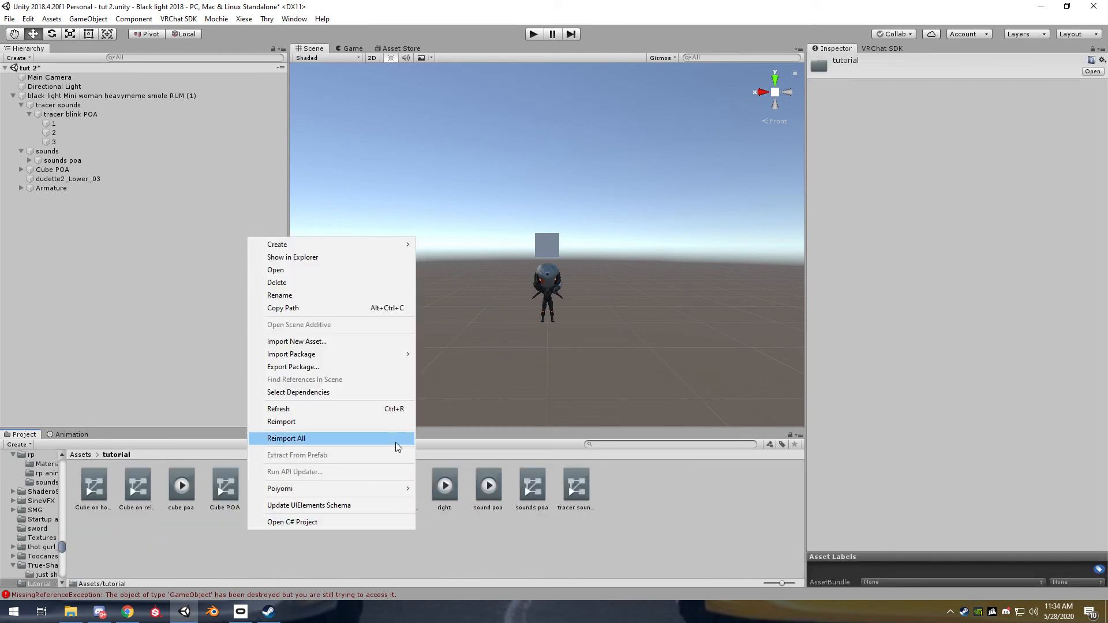
mouse_move(311, 244)
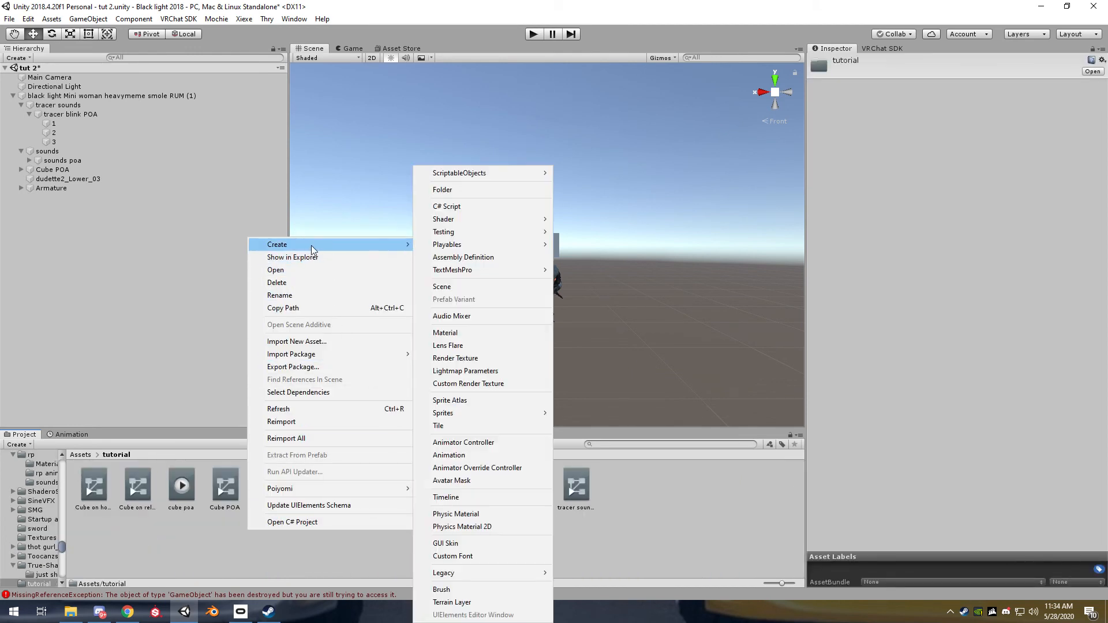
click(469, 456)
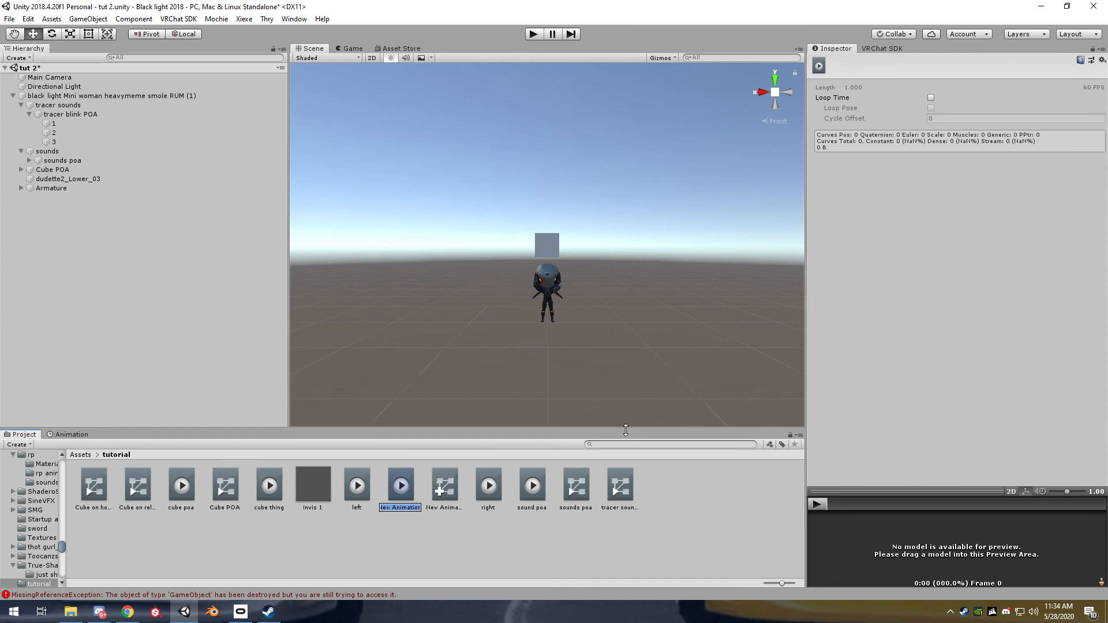
text(tracer POA)
key(Return)
click(931, 97)
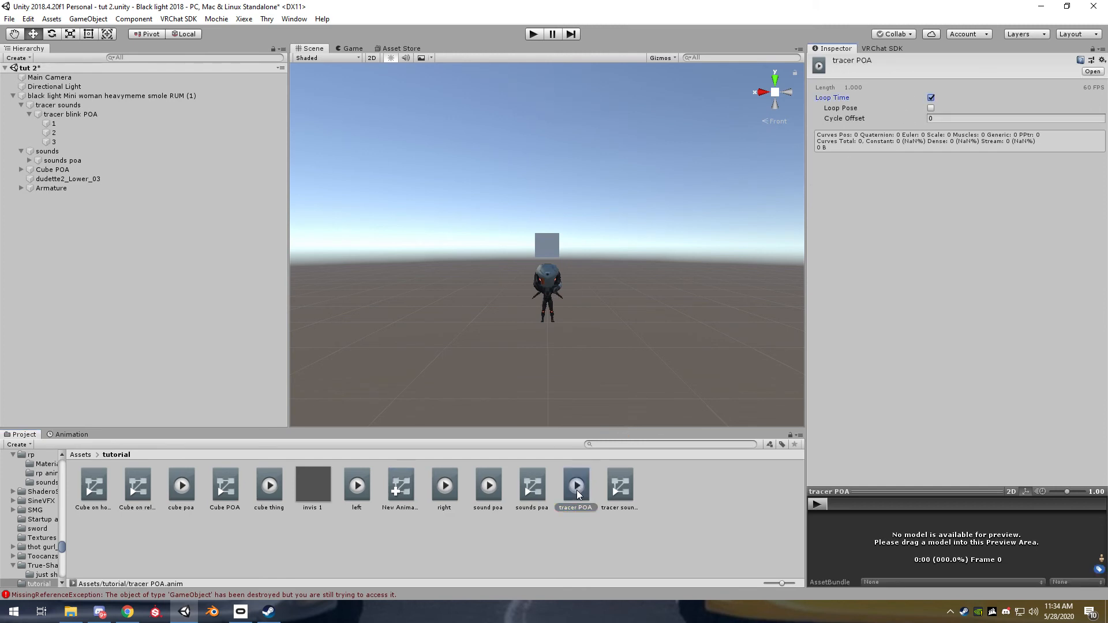
Attach the "tracer POA" animation clip to the "tracer blink POA" object and select that object
drag(578, 494, 71, 116)
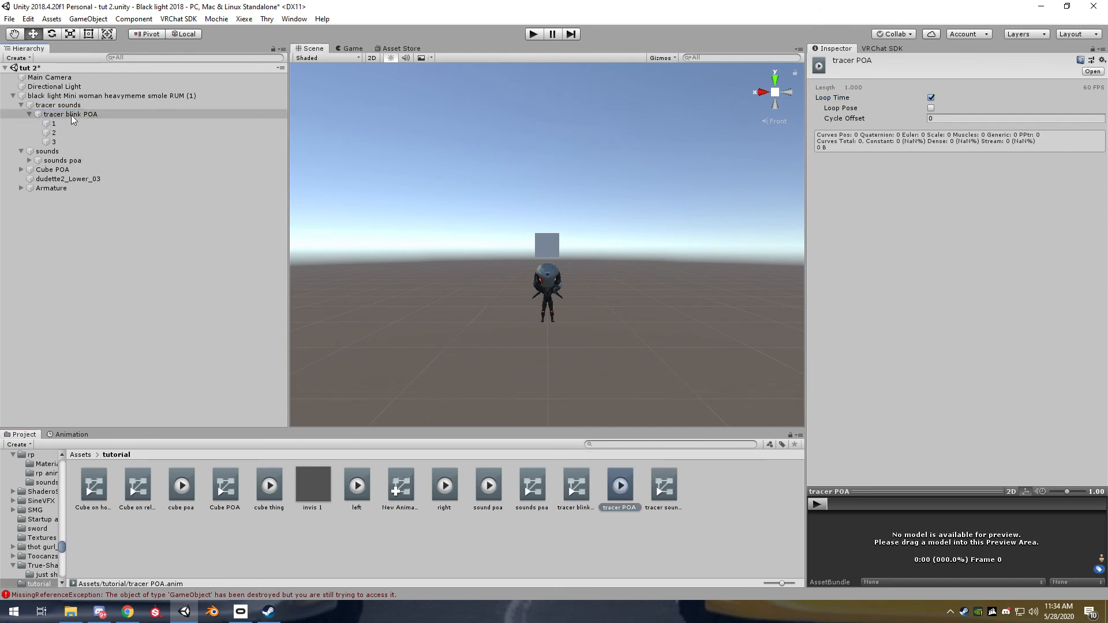
click(78, 115)
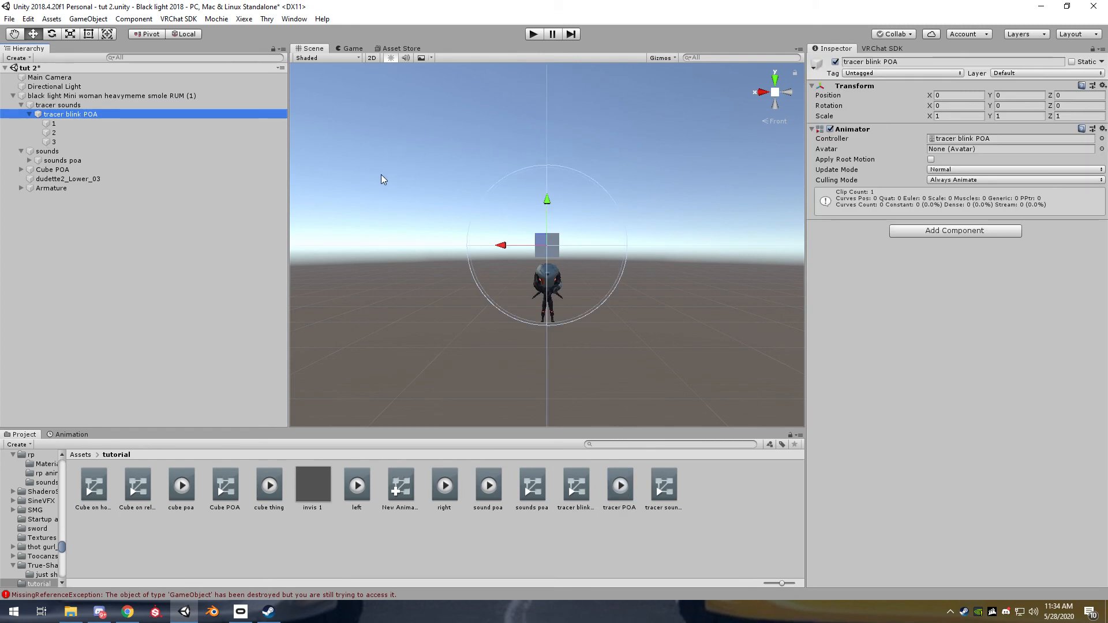
click(58, 114)
click(79, 144)
click(73, 115)
Start recording in "tracer POA" and key audio source 1's Play On Awake on at 0:00 and off at 0:05
click(76, 435)
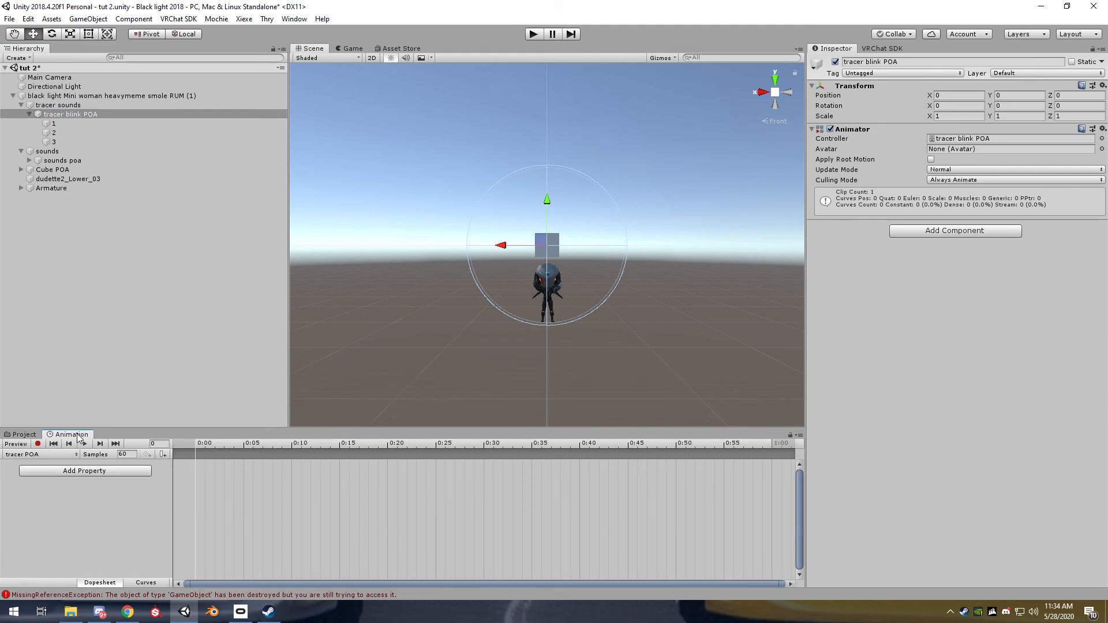
click(38, 444)
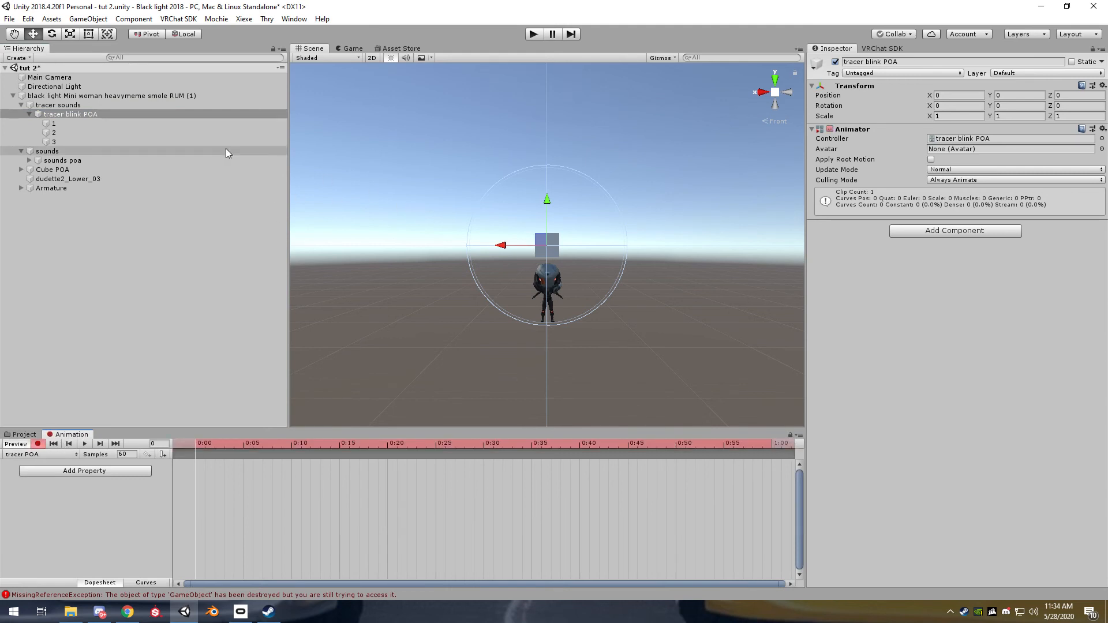
click(80, 124)
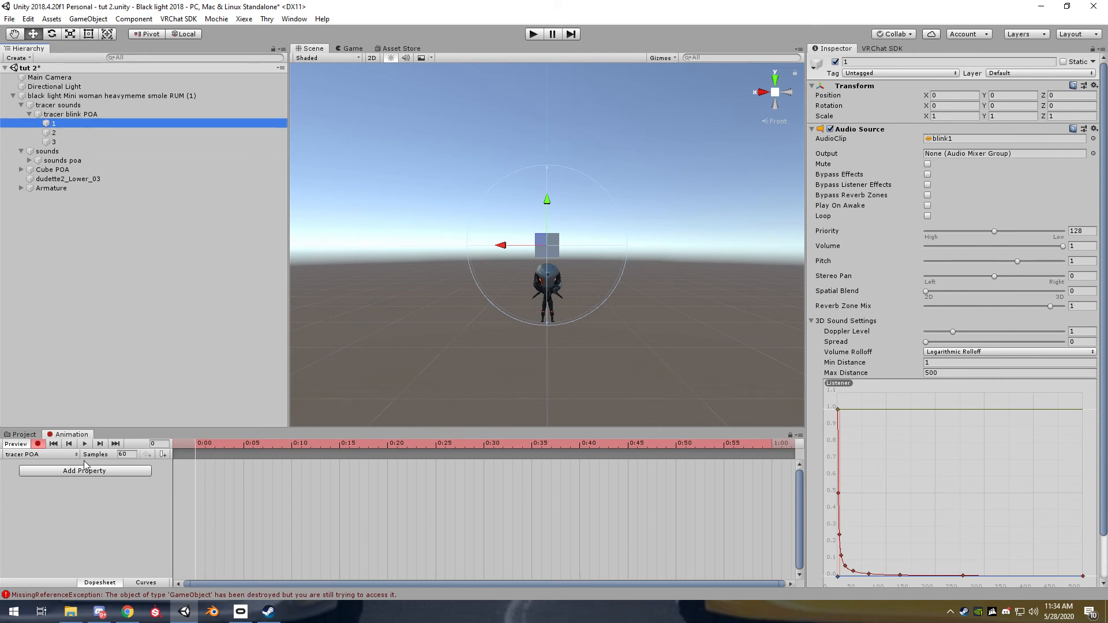
click(928, 206)
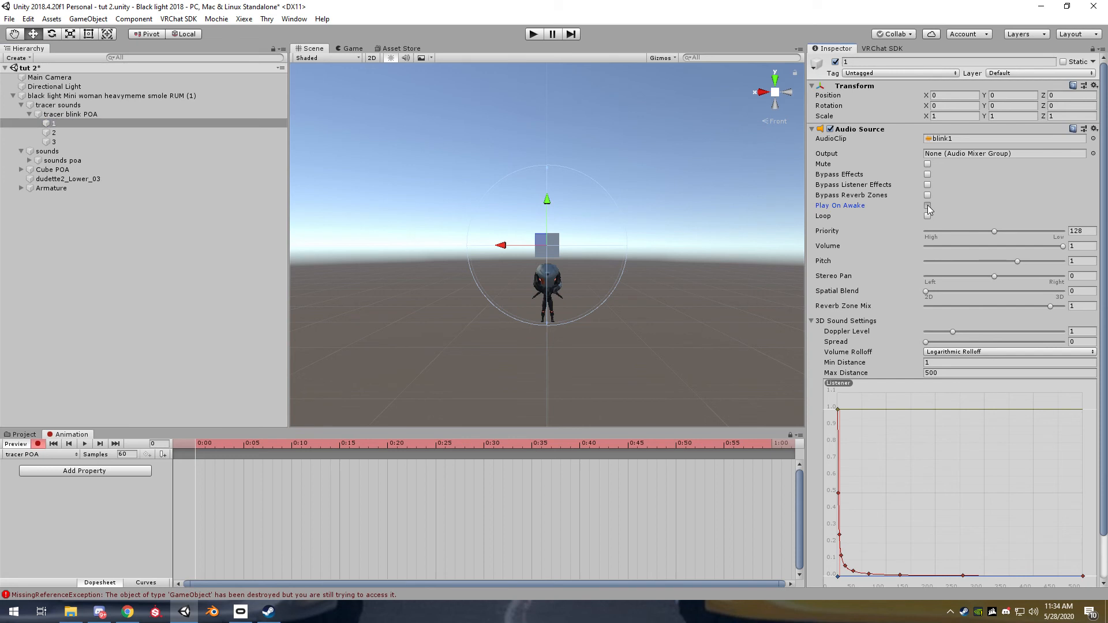
click(245, 447)
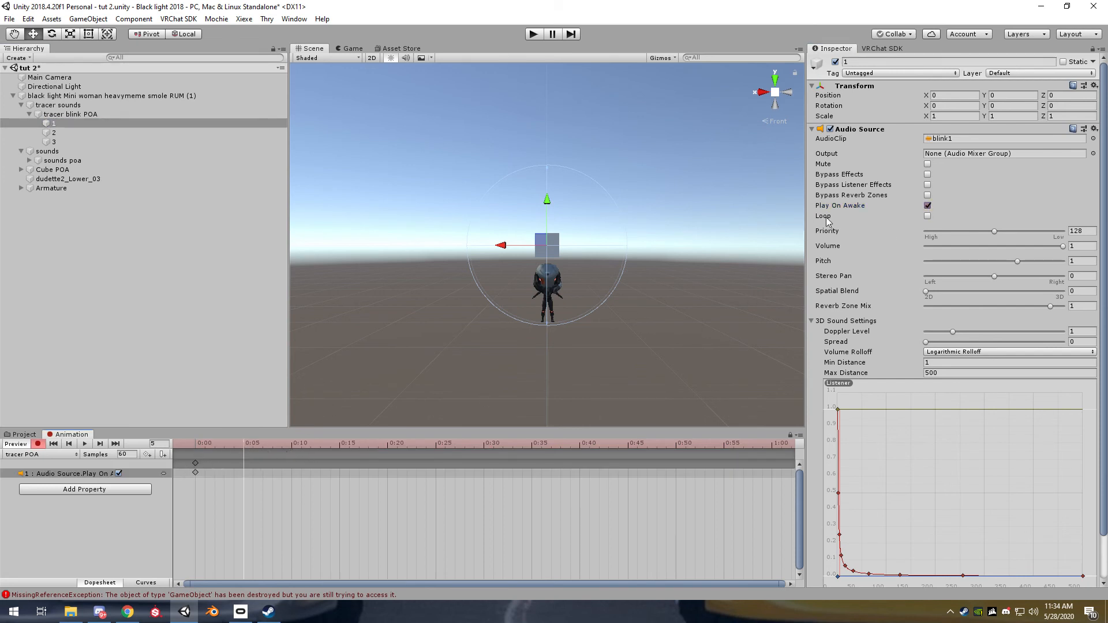
click(927, 205)
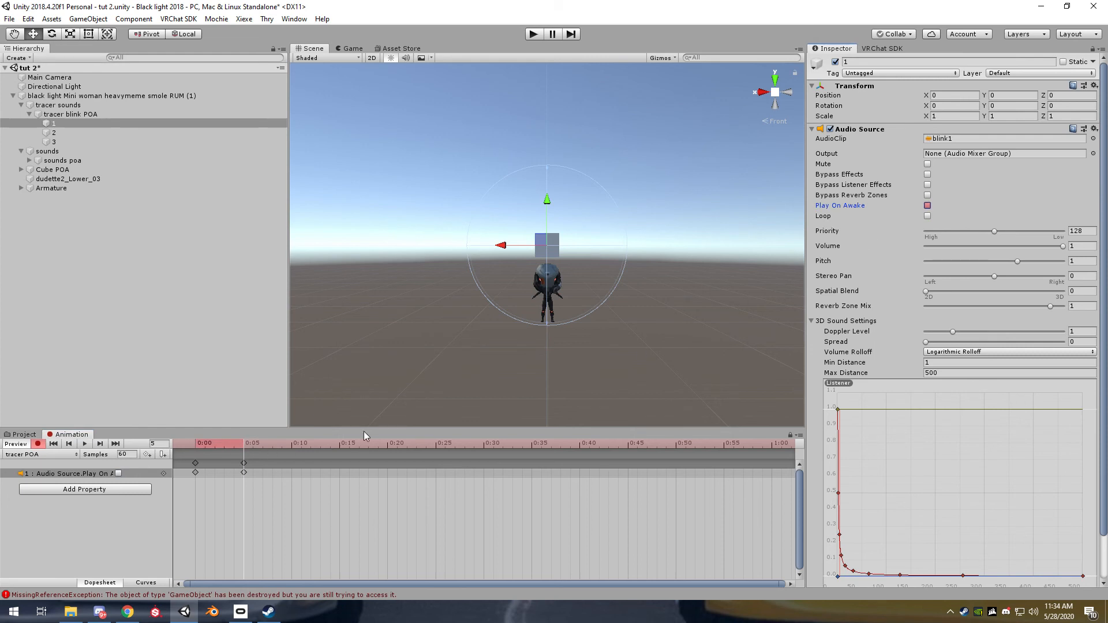
Key audio source 2's Play On Awake on at 0:05 and off at 0:10
click(81, 133)
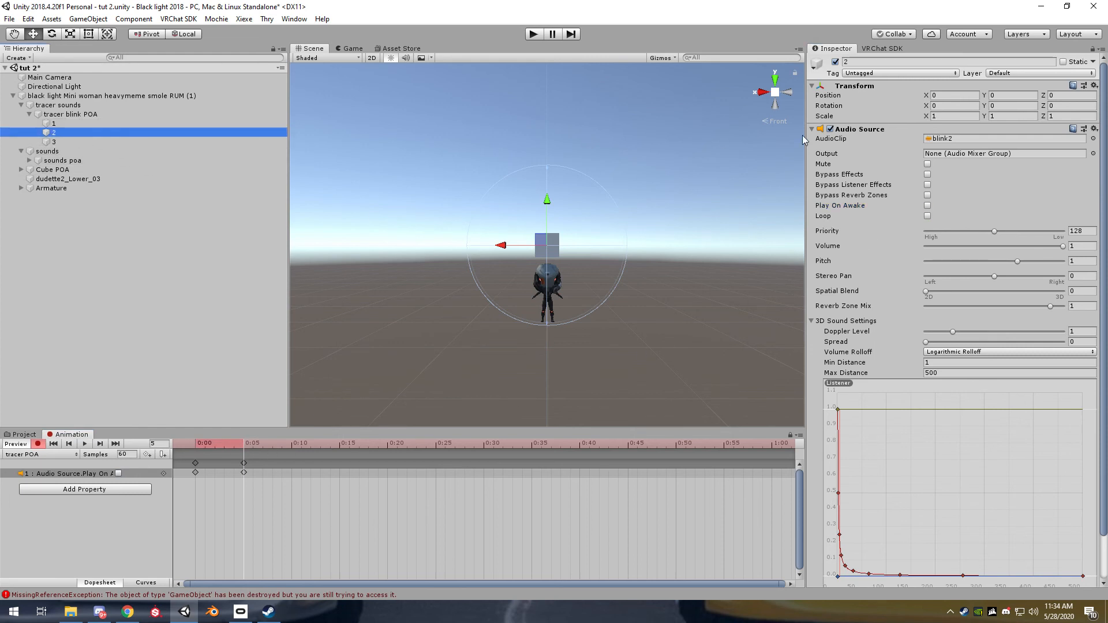
click(927, 206)
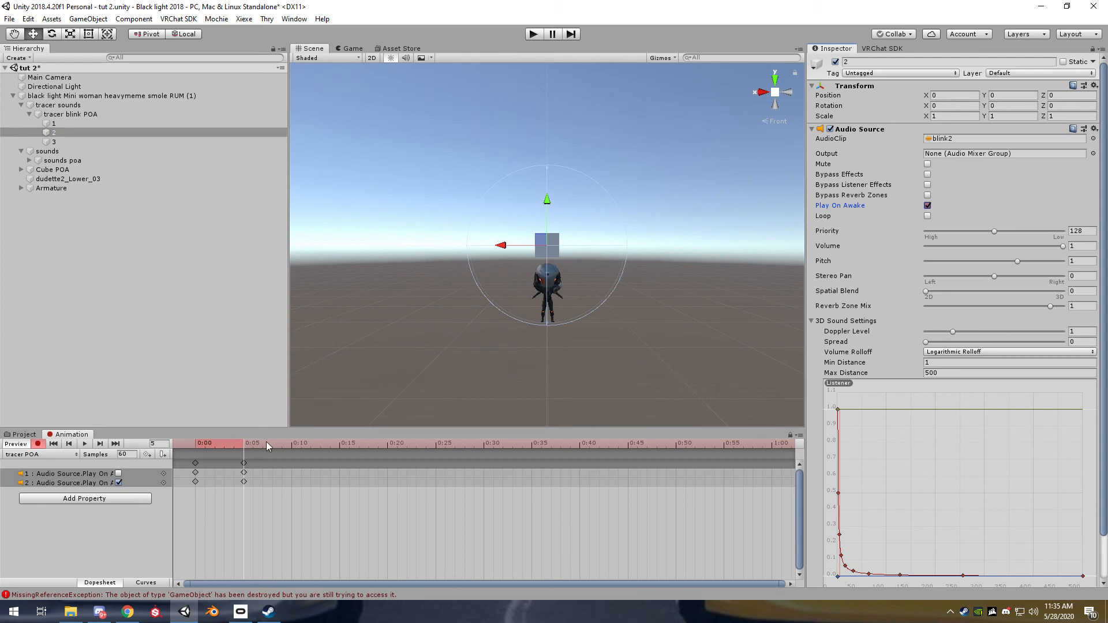
click(292, 450)
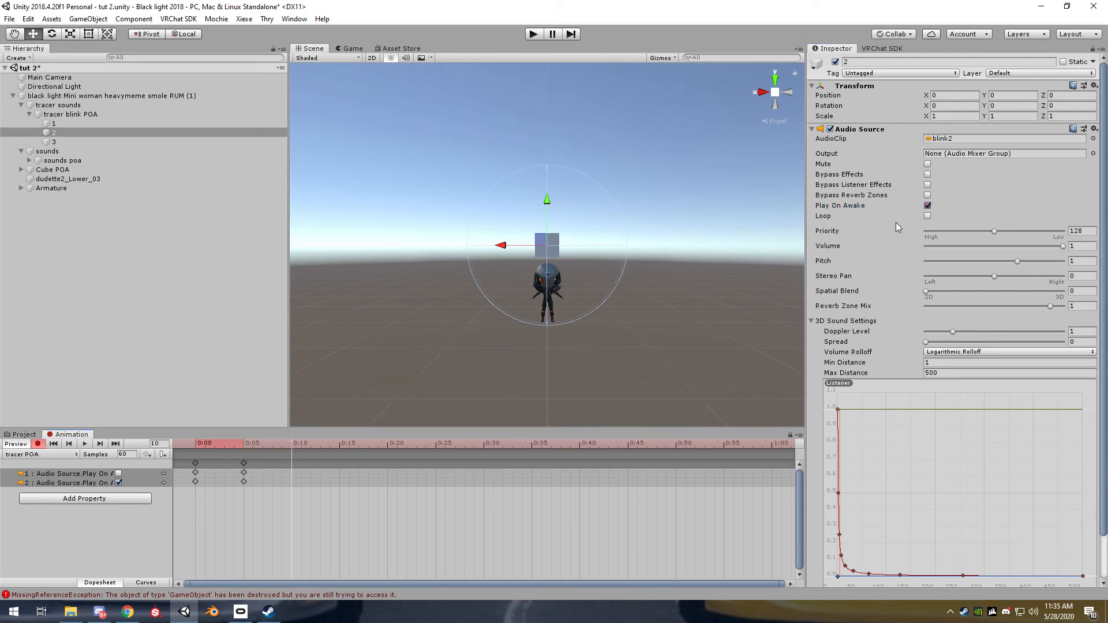
click(928, 206)
Key audio source 3's Play On Awake on at 0:10, scrub back through the keys, and stop recording
click(50, 142)
click(927, 206)
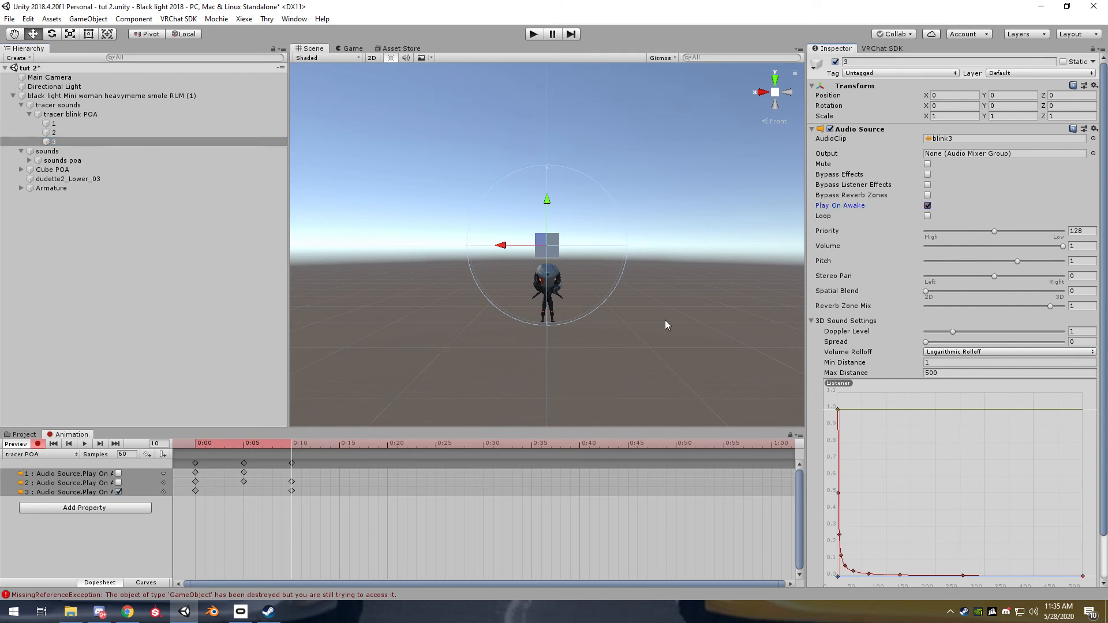
drag(292, 447, 177, 446)
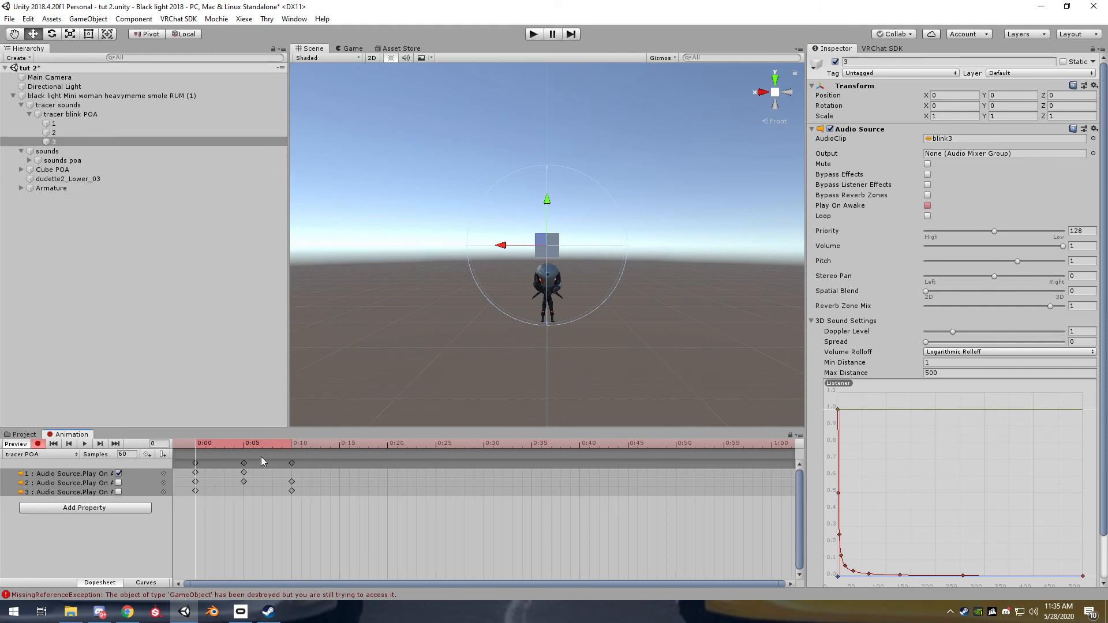
mouse_move(196, 446)
mouse_down()
mouse_move(292, 446)
mouse_move(203, 445)
mouse_up()
click(21, 445)
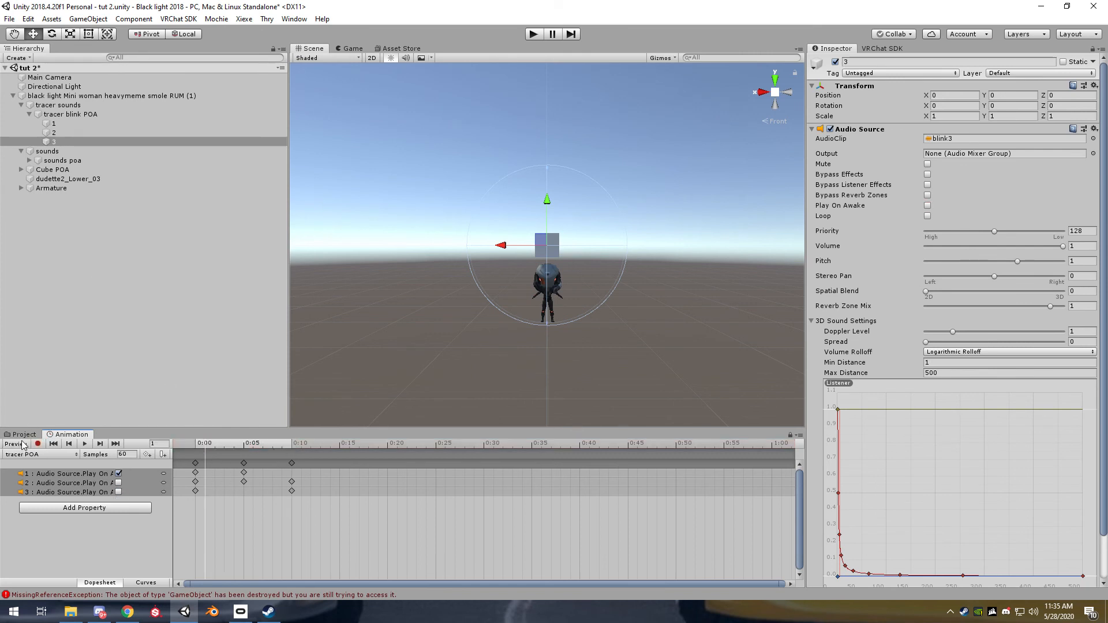
Deactivate objects 1, 2 and 3 together, and reselect their parent "tracer blink POA"
shift+click(54, 124)
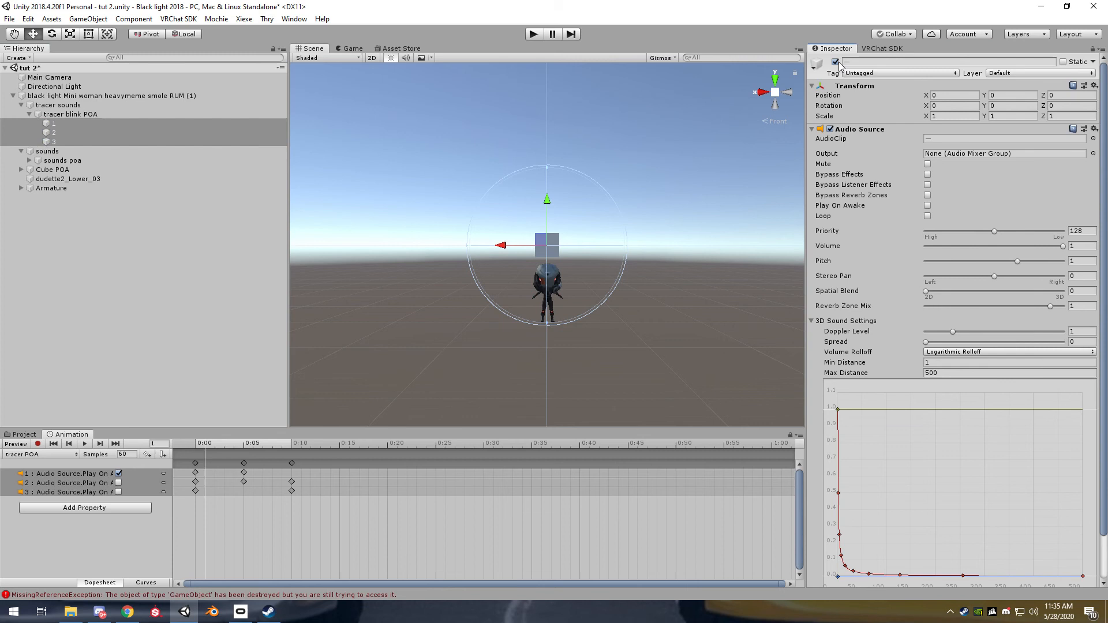
click(70, 113)
Run the scene in play mode, inspect audio sources 1, 2 and 3, and stop playback
click(536, 33)
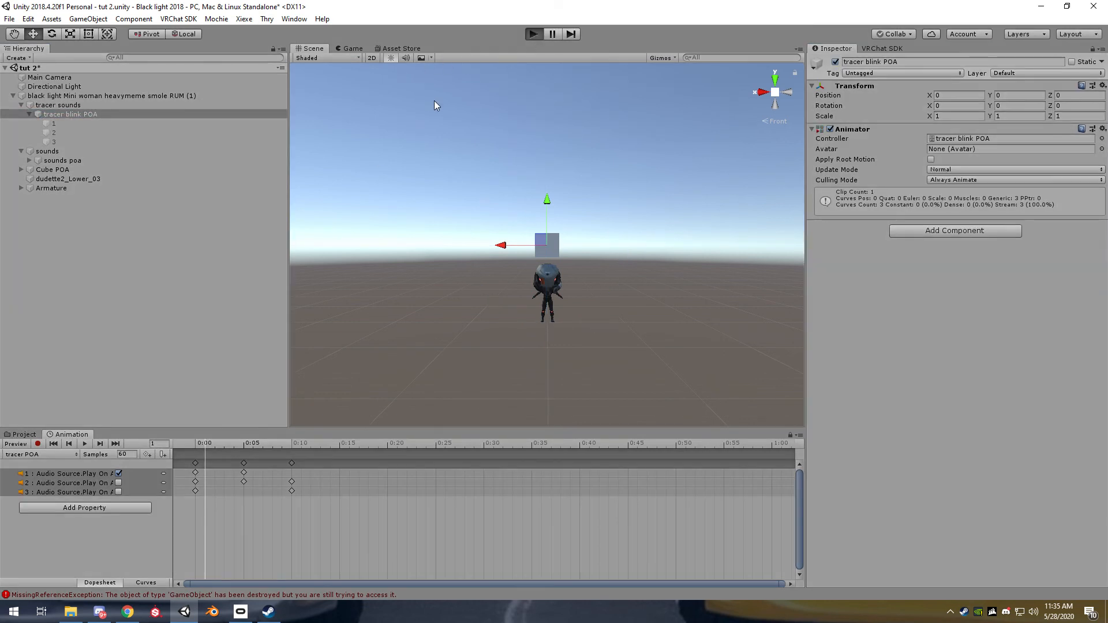
click(316, 46)
click(63, 124)
click(63, 133)
click(77, 142)
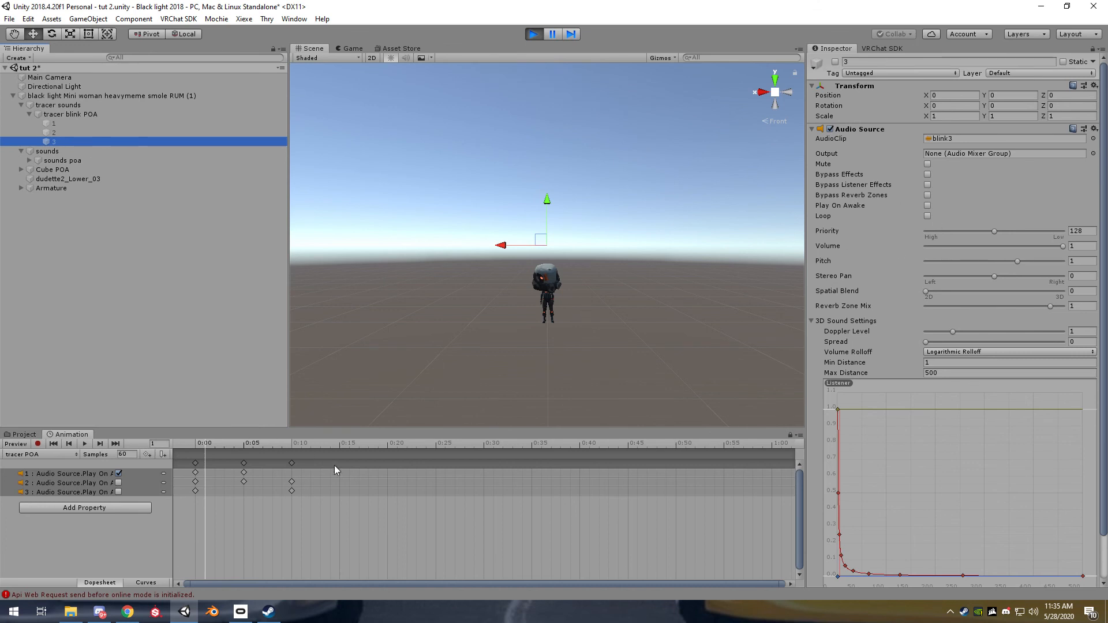
click(534, 33)
Add a keyframe at 0:15 in "tracer POA" that turns off audio source 3's Play On Awake
drag(285, 445, 298, 445)
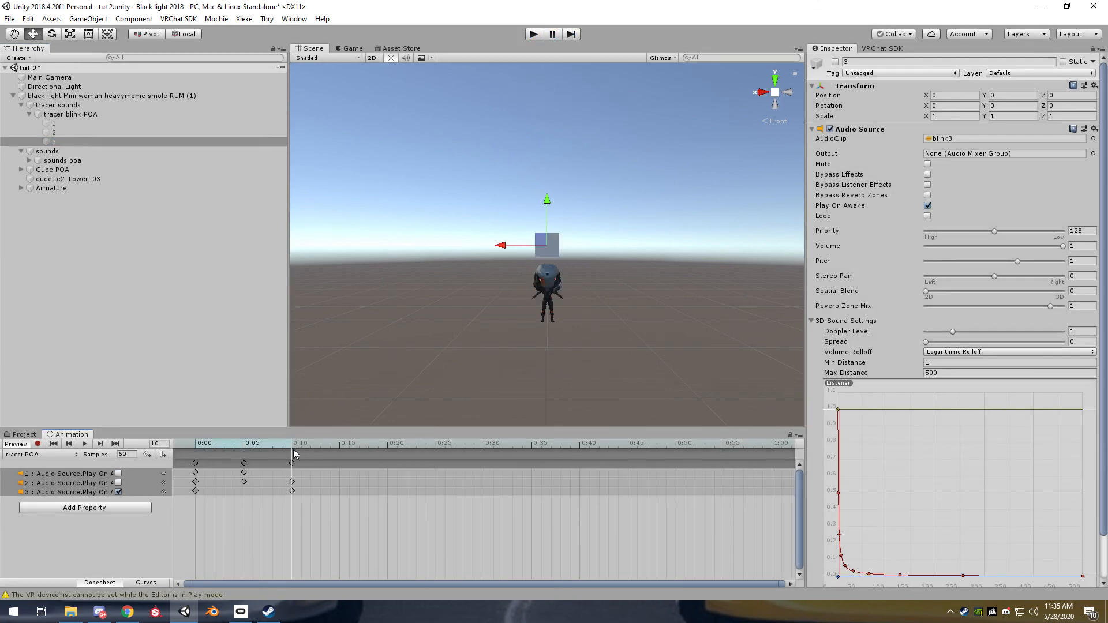
click(340, 446)
click(119, 492)
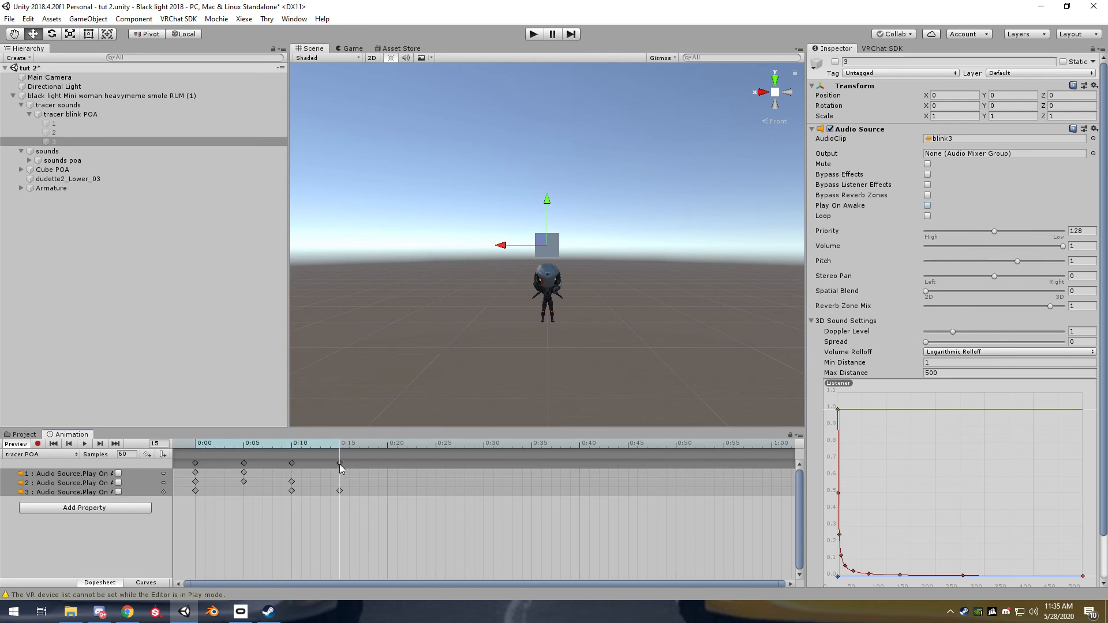
Run the scene in play mode and check the Play On Awake state of audio sources 1, 2 and 3
click(542, 36)
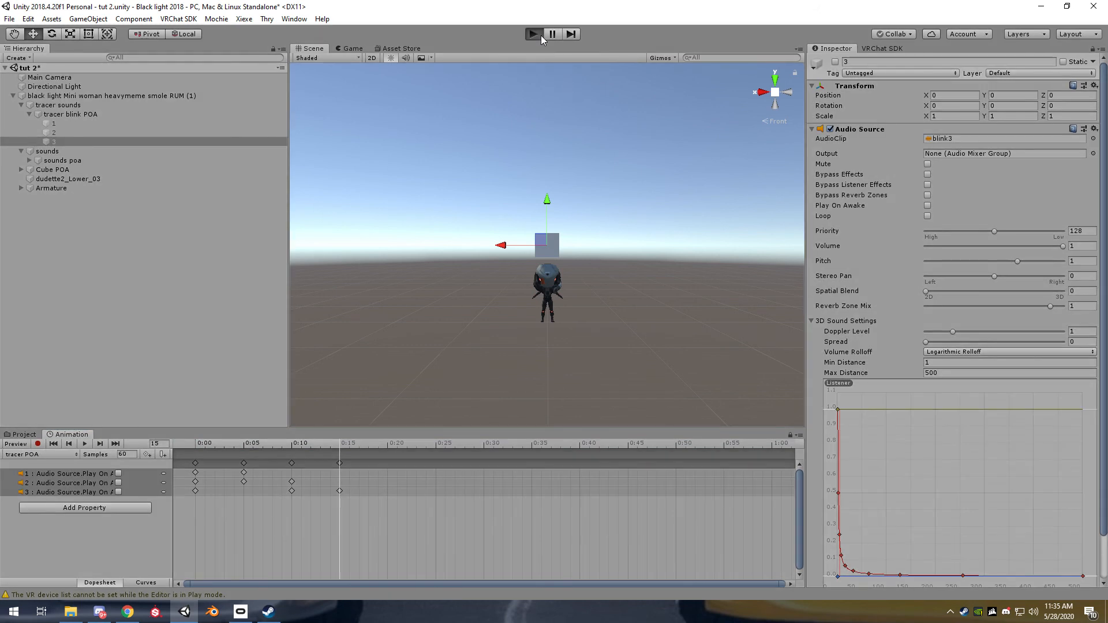
click(64, 132)
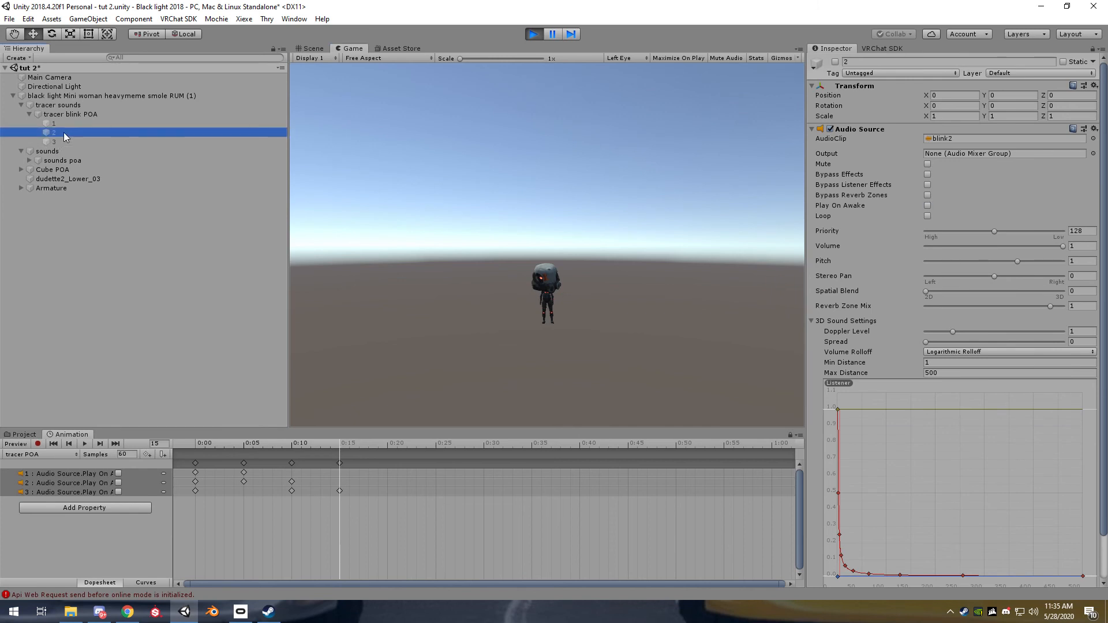
click(68, 123)
click(73, 142)
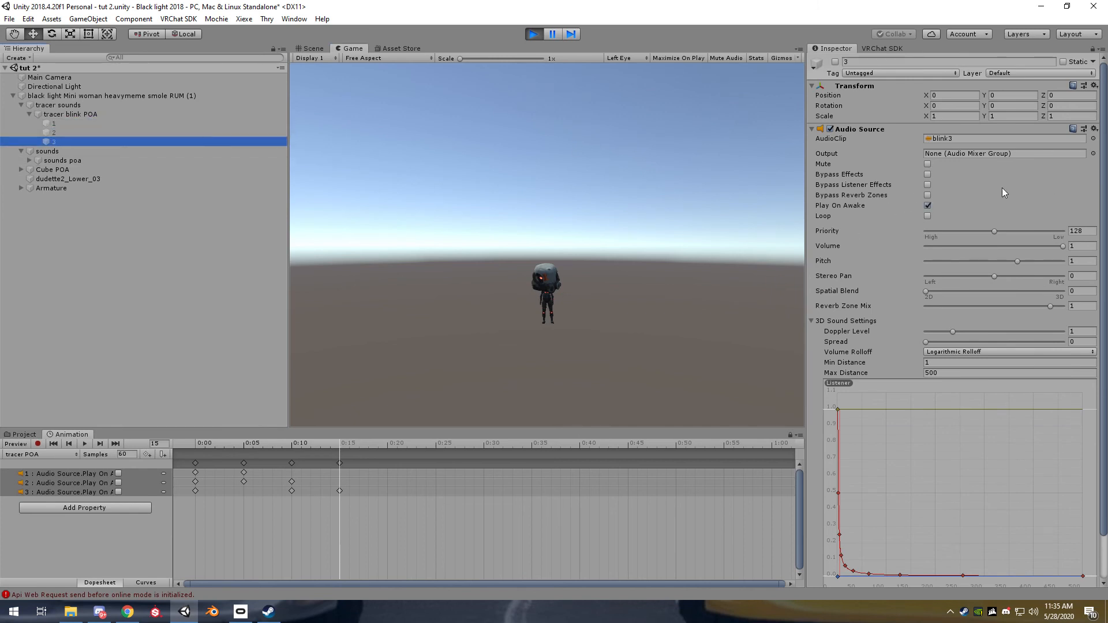
click(79, 125)
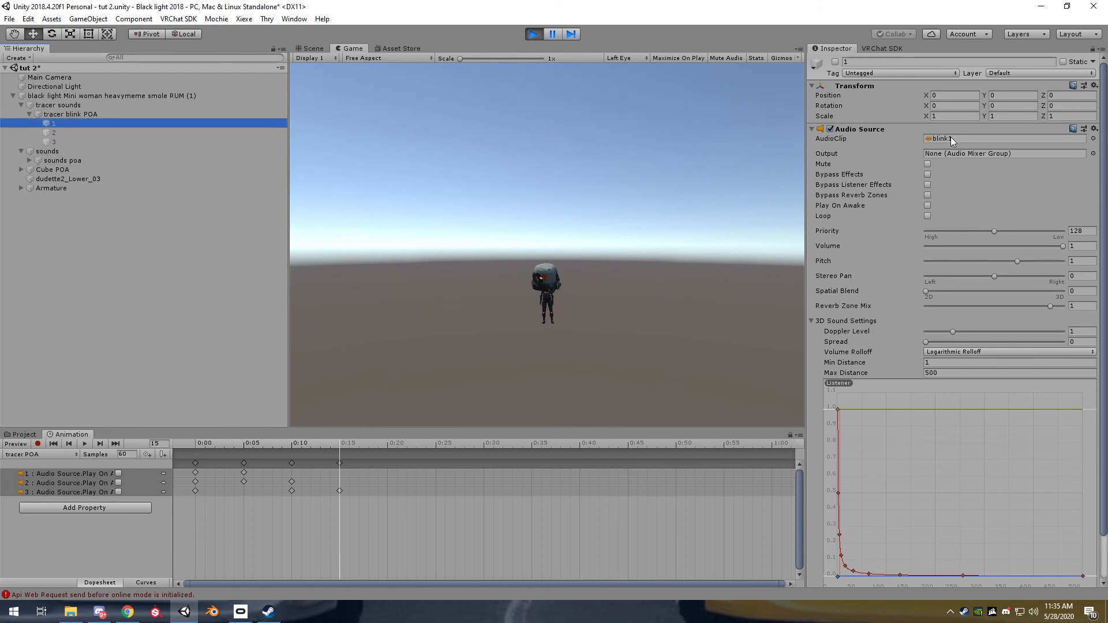
click(55, 133)
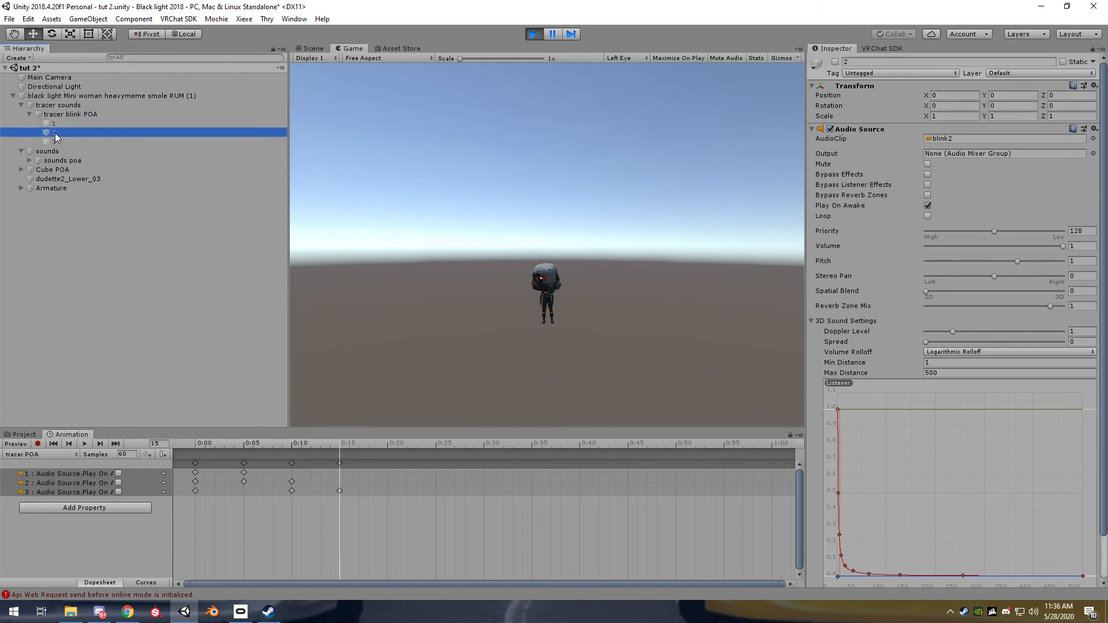
click(60, 142)
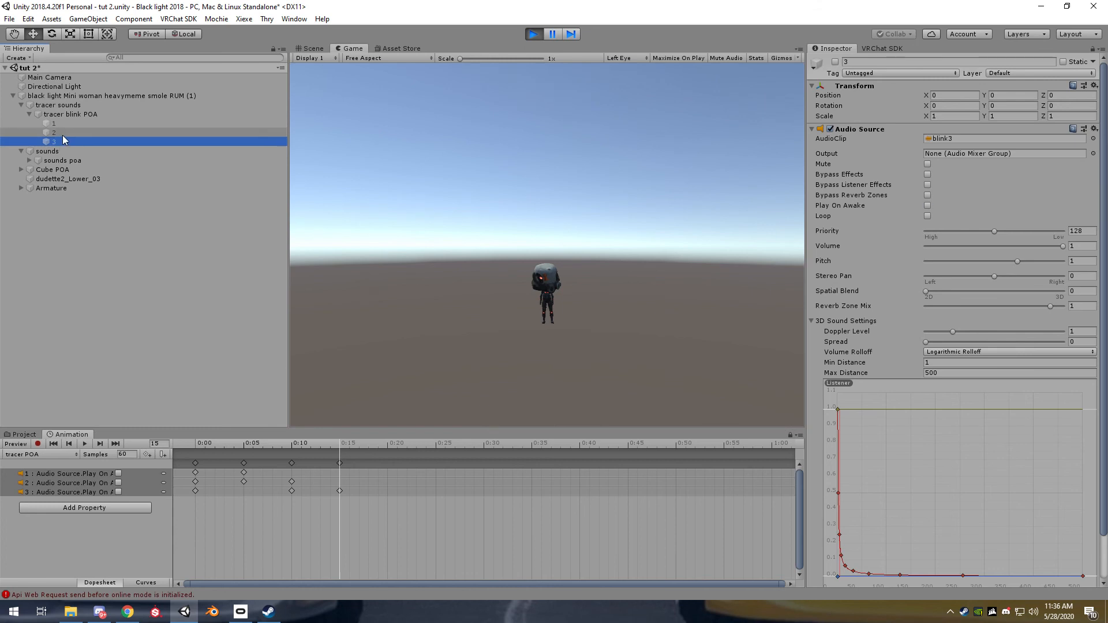
Toggle objects 1, 2 and 3 active together several times to test the blink sounds, and stop playback
shift+click(63, 125)
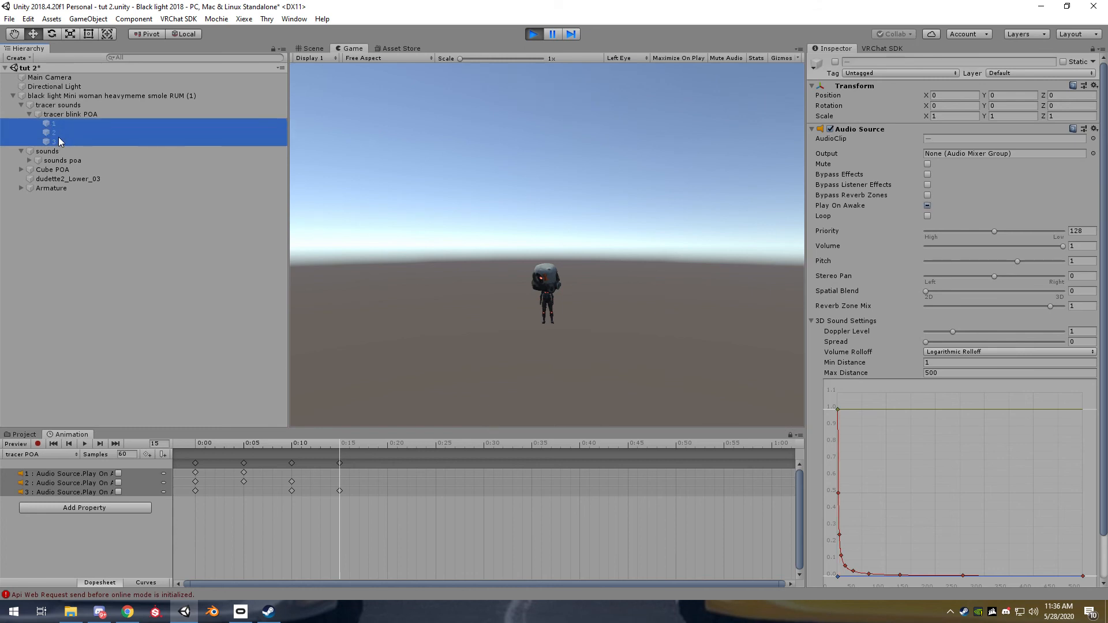
click(836, 62)
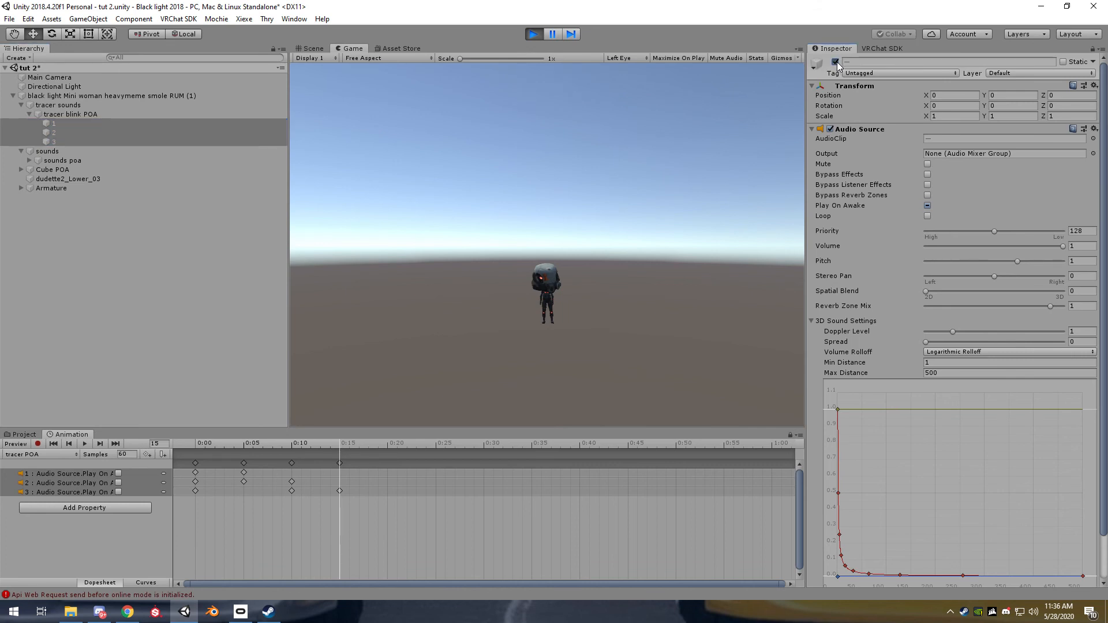
click(837, 62)
click(836, 62)
click(533, 34)
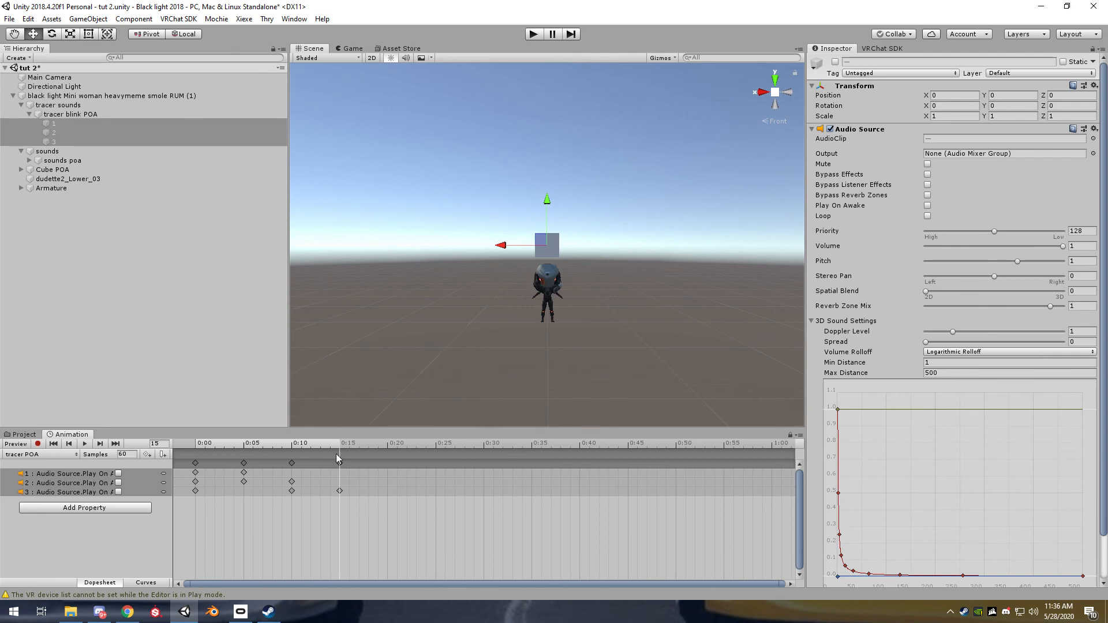
Create a "blink" animation clip with Loop Time on in the tutorial folder, and assign it to HANDGUN in the New Animator Override Controller
click(23, 435)
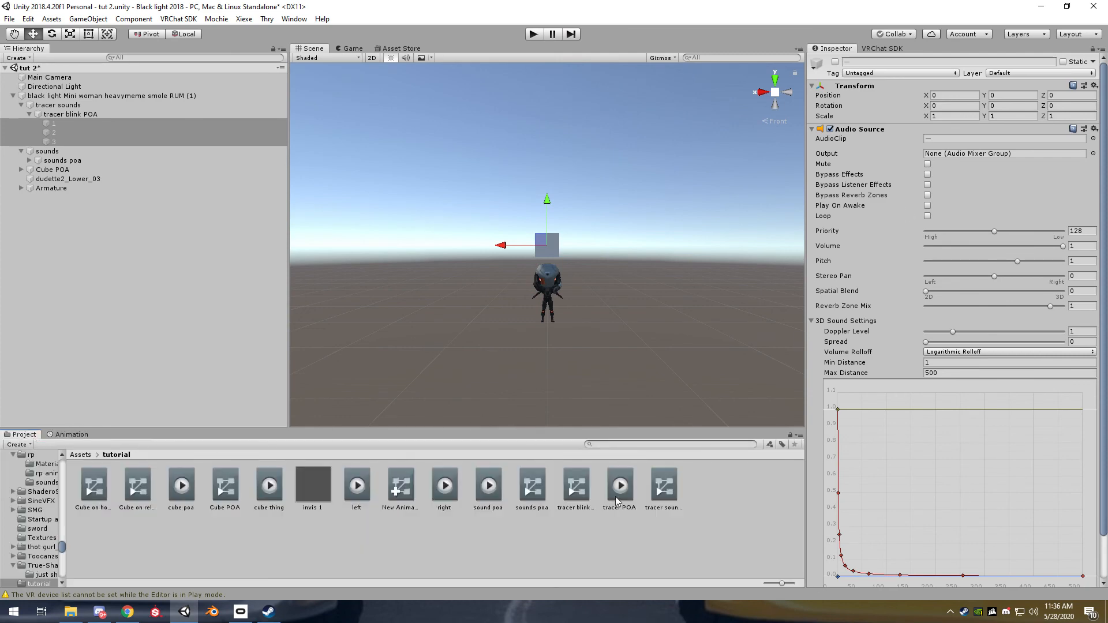
click(590, 543)
right_click(401, 527)
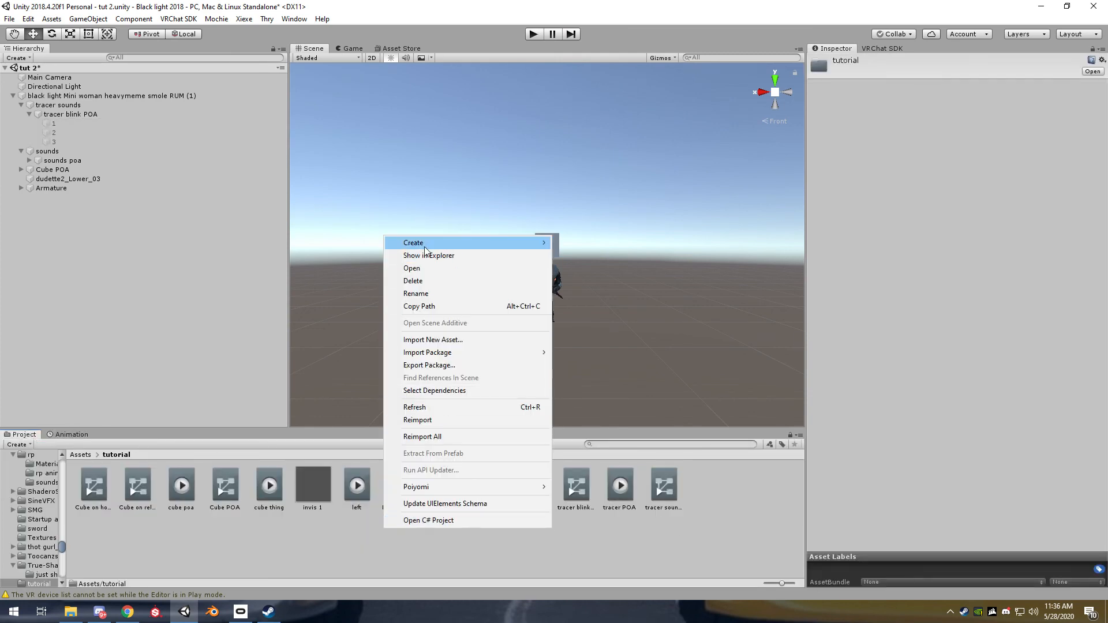
mouse_move(421, 243)
click(586, 455)
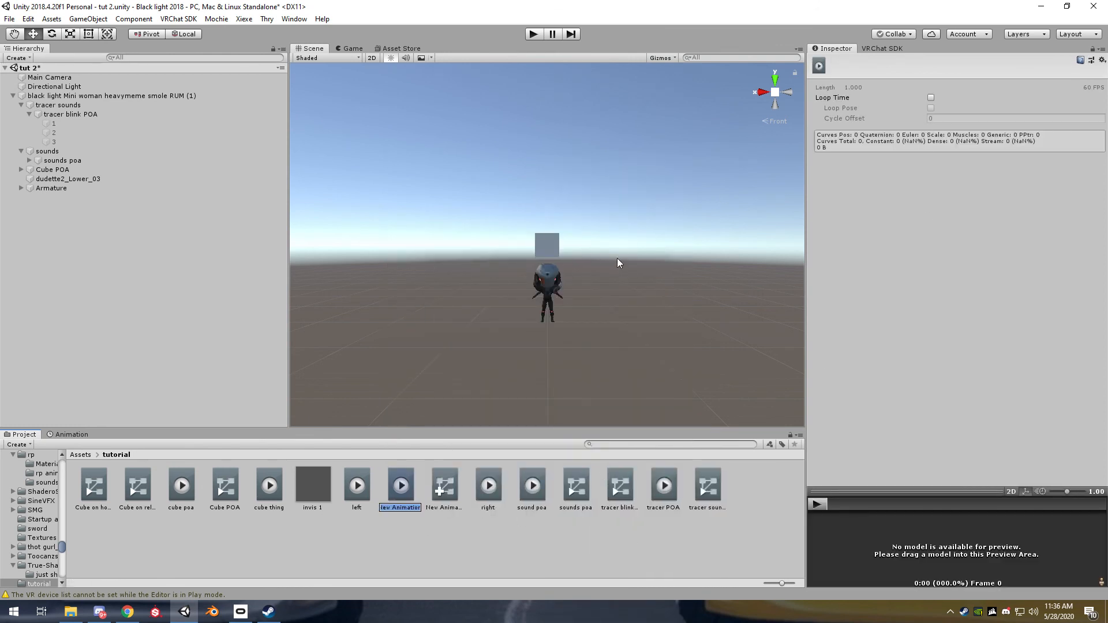
text(blink)
key(Return)
click(931, 98)
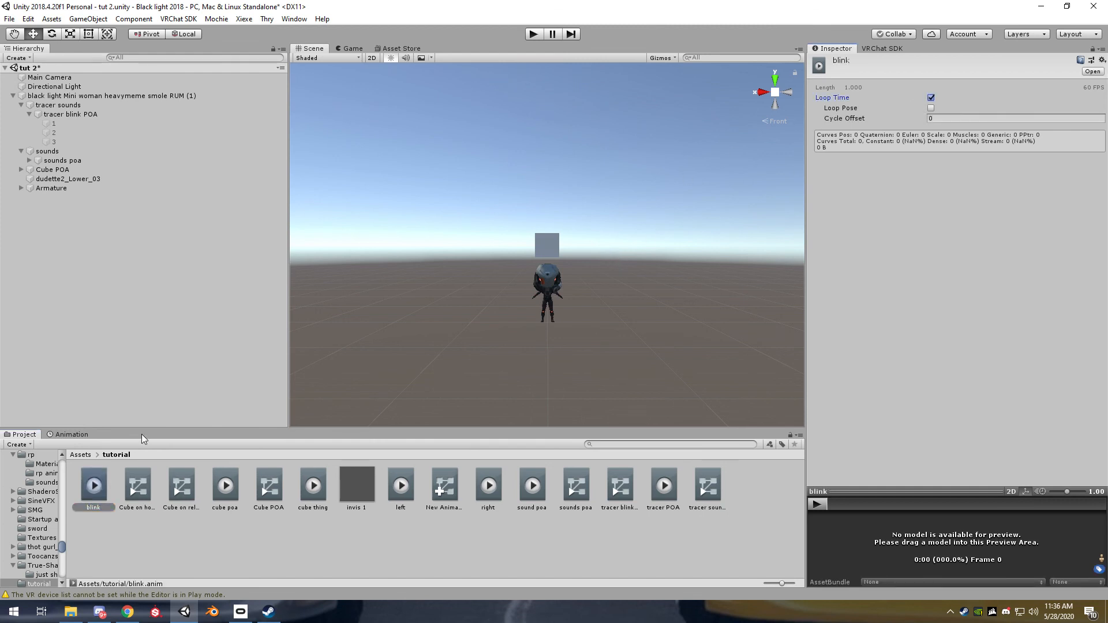
click(445, 488)
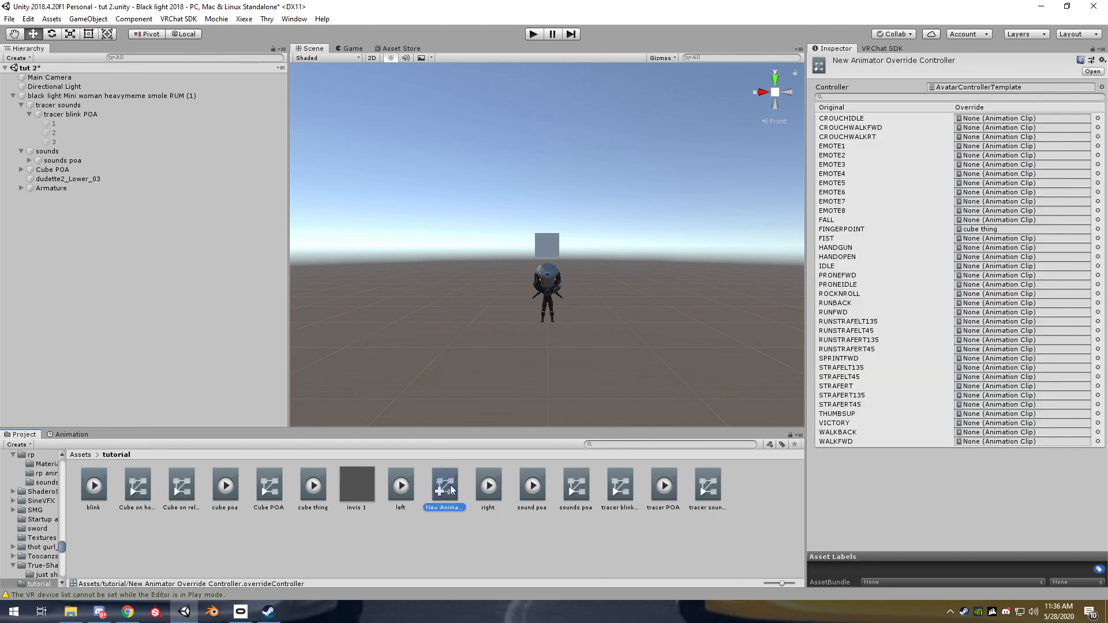
drag(92, 486, 981, 249)
click(108, 94)
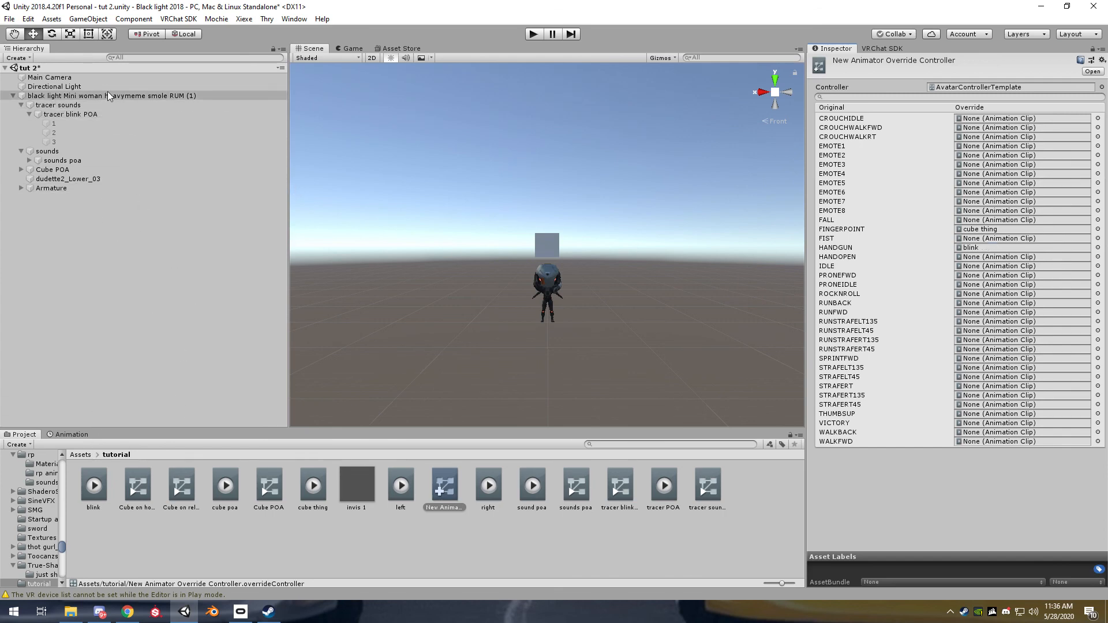
click(72, 434)
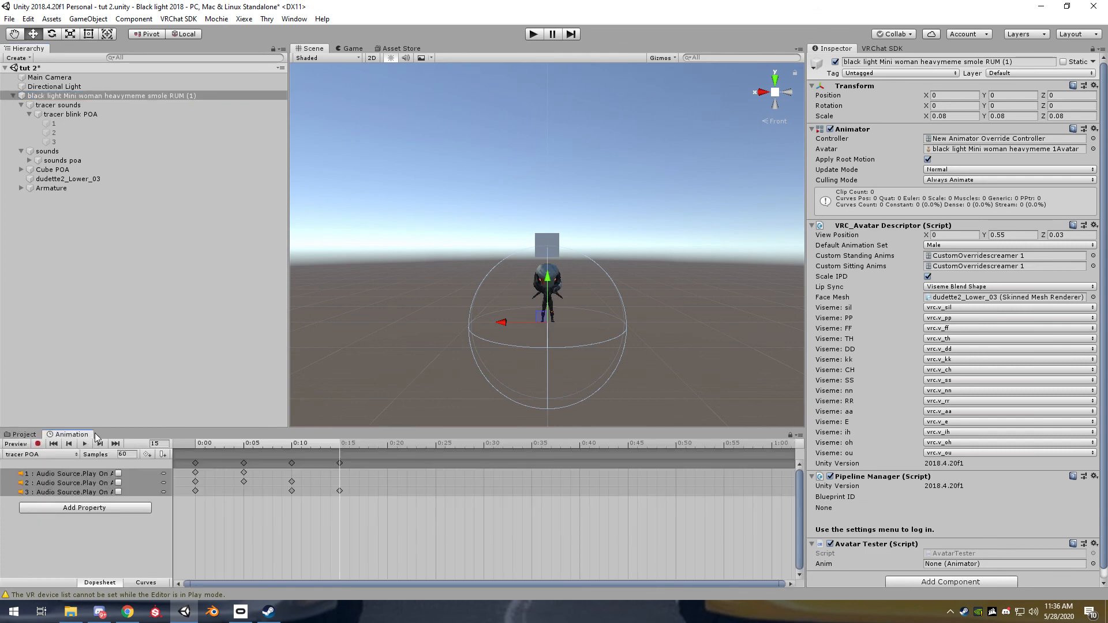
click(41, 455)
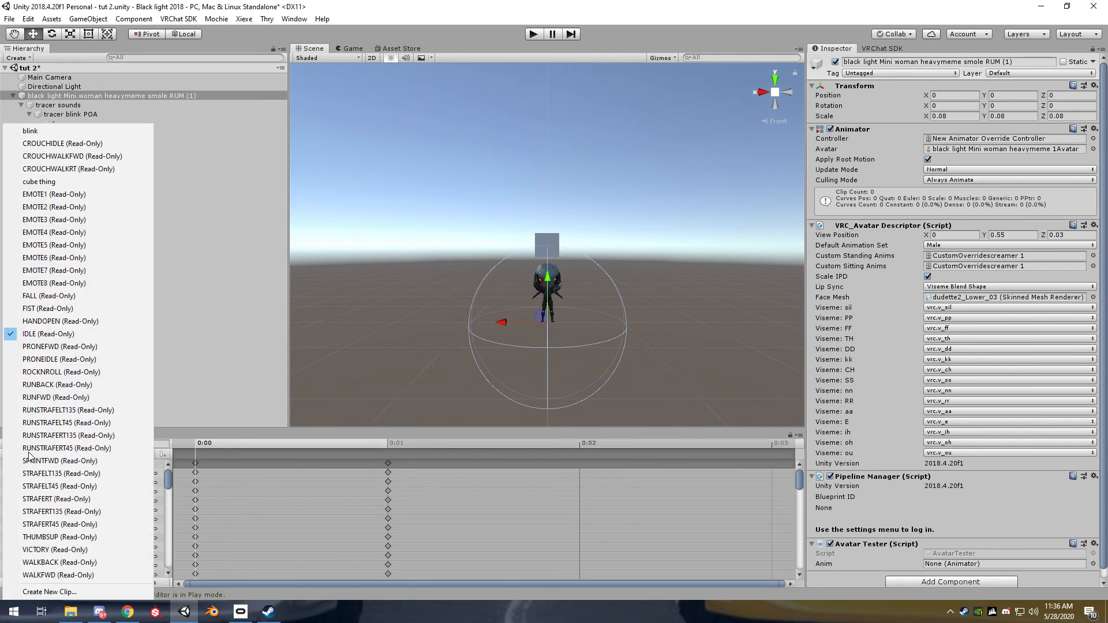
click(55, 136)
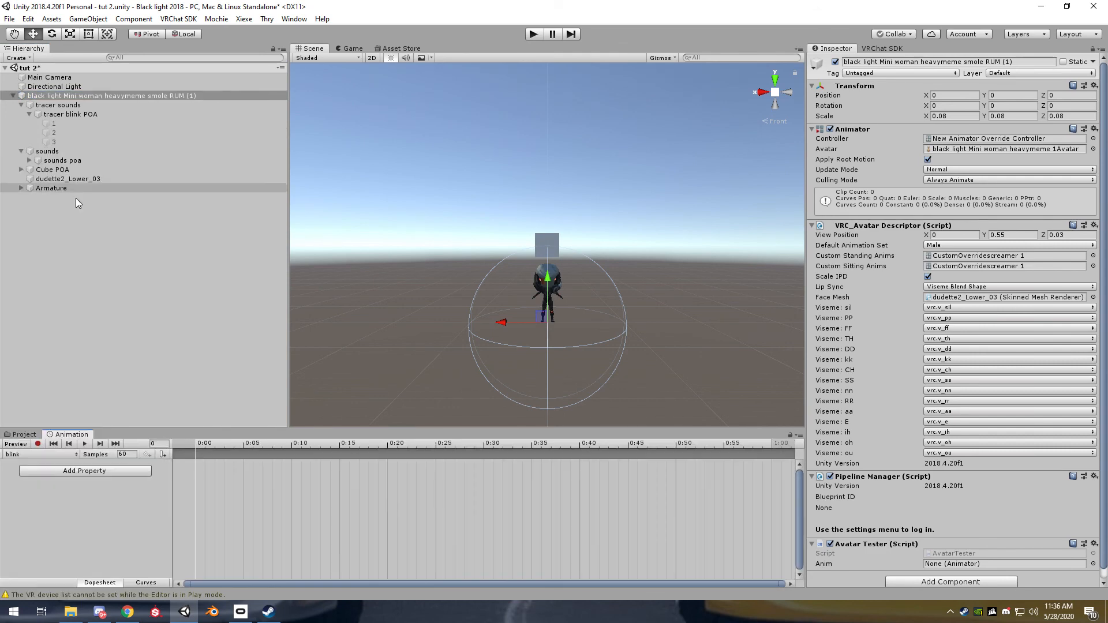
click(38, 444)
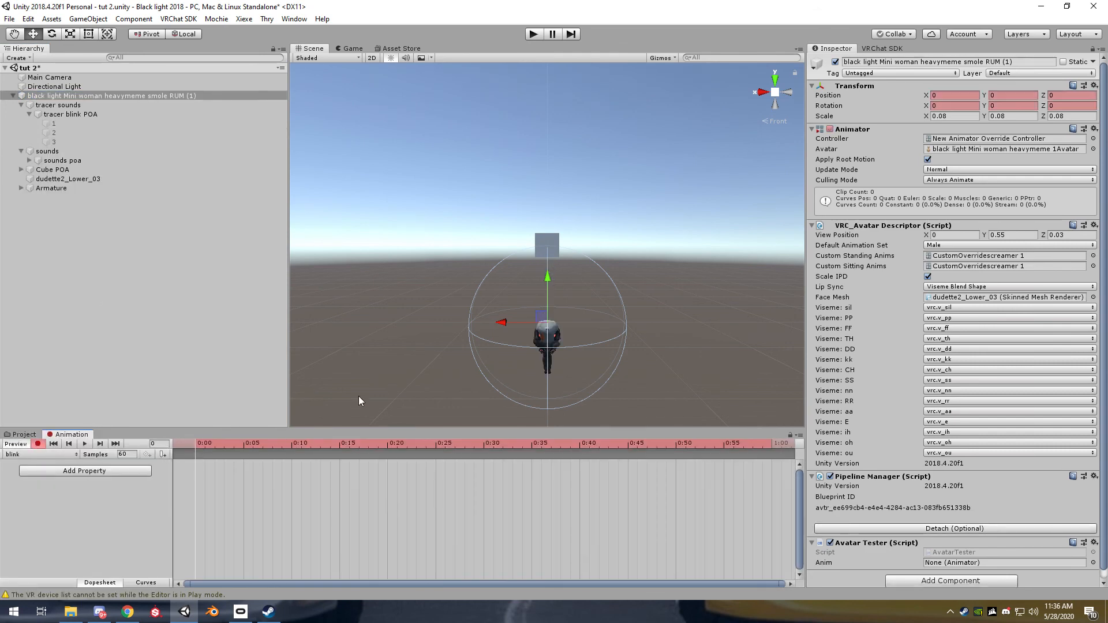
click(58, 123)
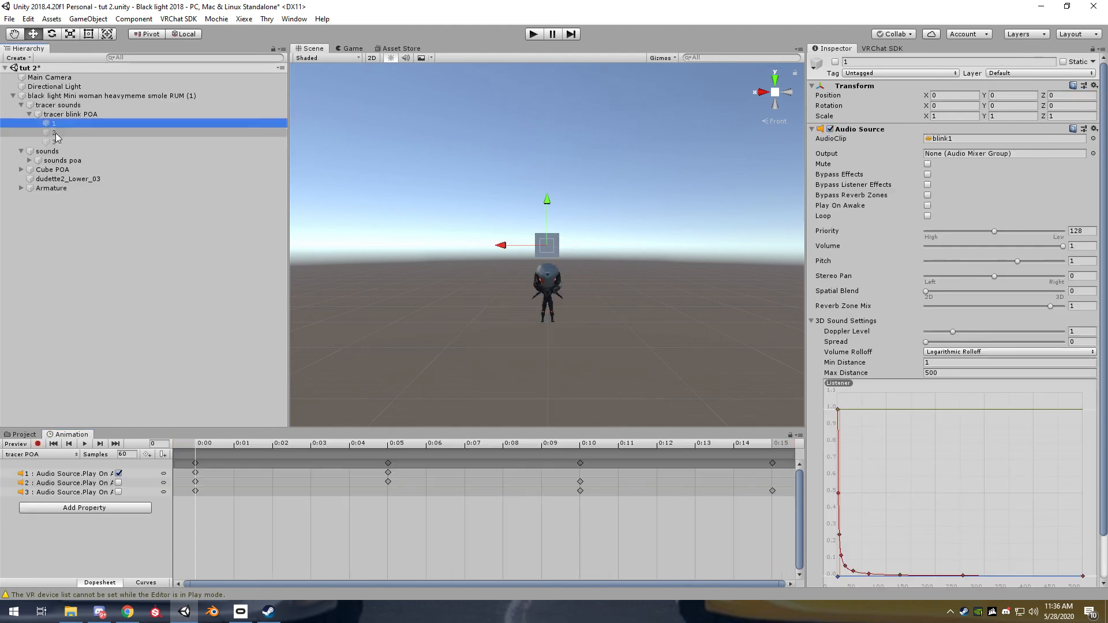
Record objects 1, 2 and 3 as active at 0:00 in the avatar's "blink" animation
click(104, 96)
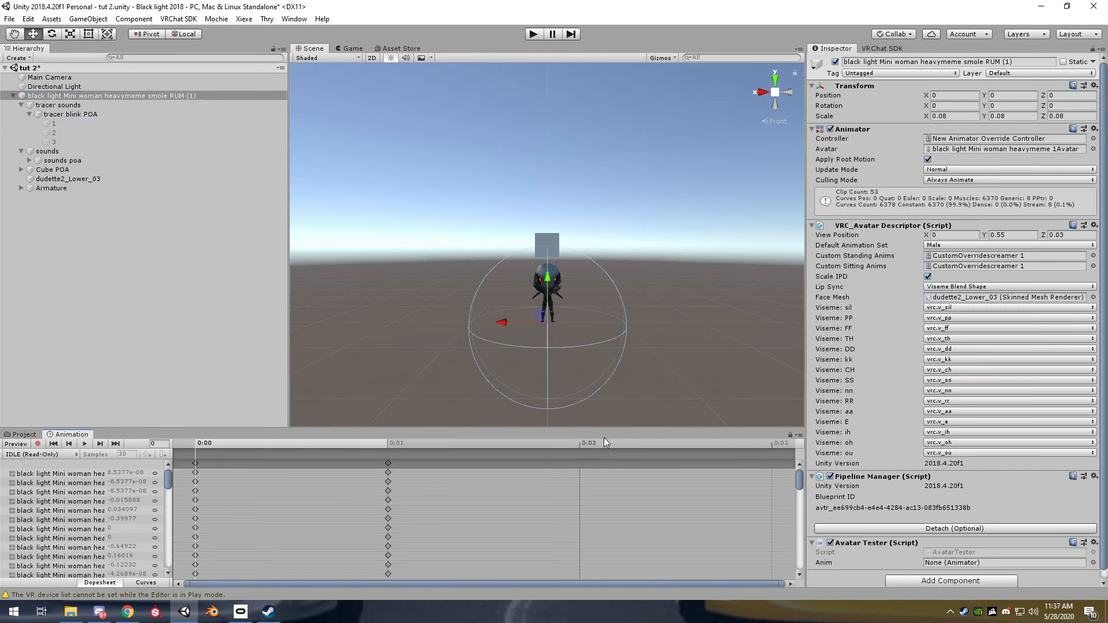
click(40, 454)
click(58, 131)
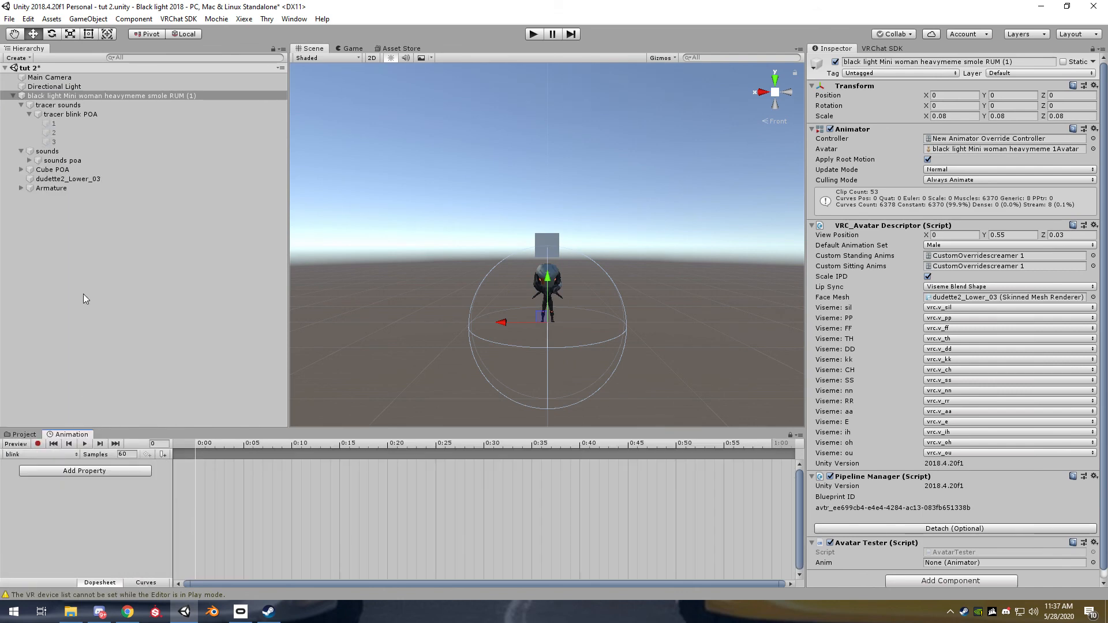
click(38, 444)
click(55, 123)
shift+click(57, 132)
shift+click(56, 148)
shift+click(56, 144)
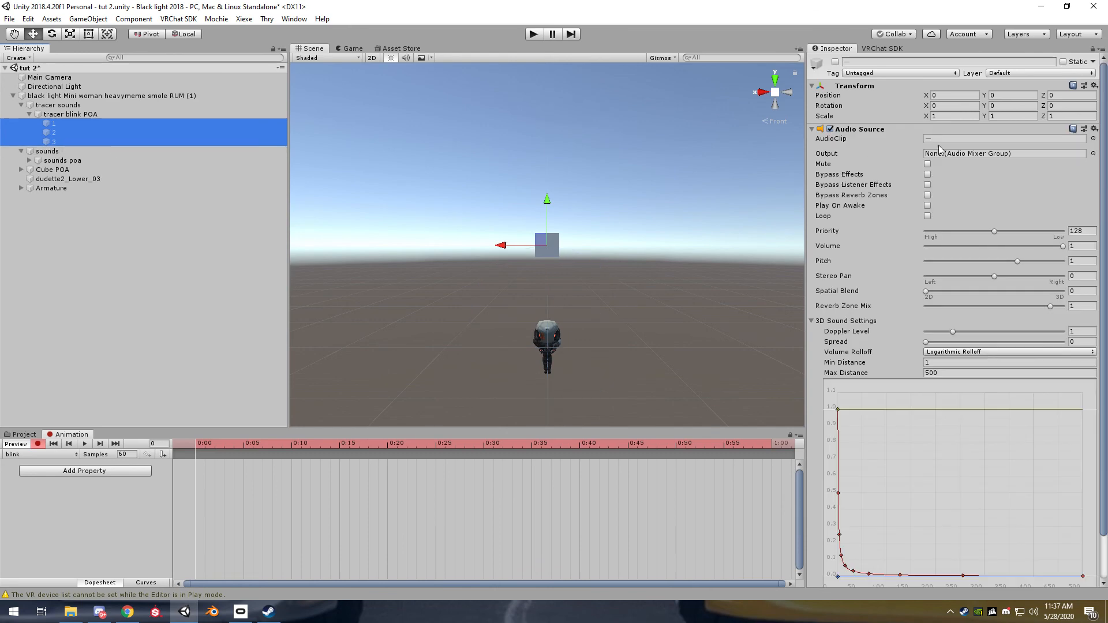
click(835, 62)
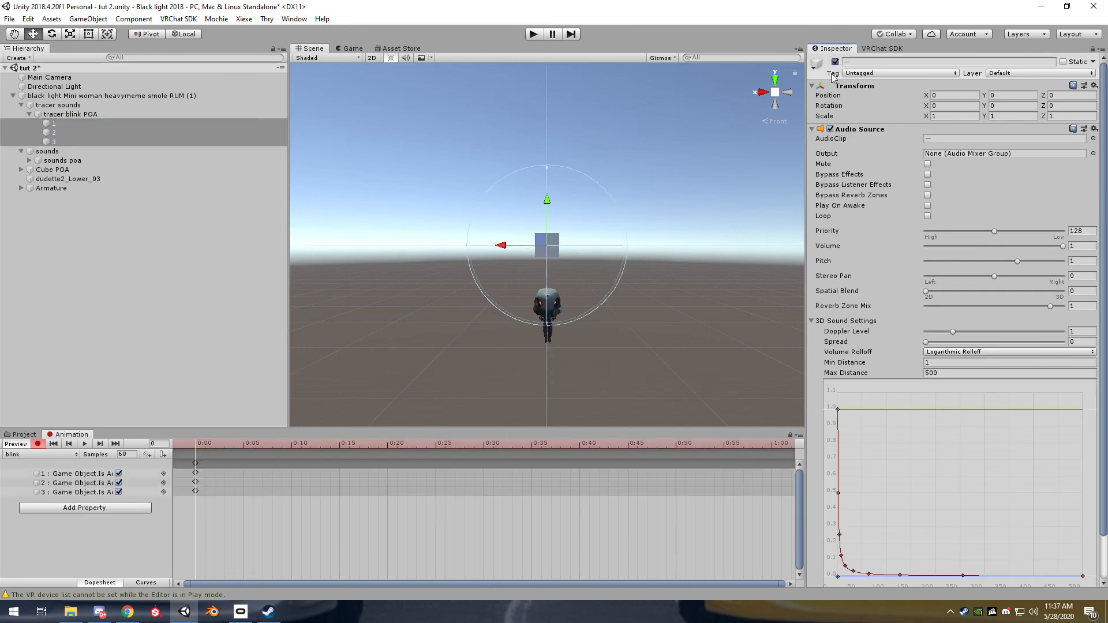
Copy the 0:00 keyframes of "blink" to frame 1, and end the recording and preview
click(196, 464)
click(206, 443)
key(ctrl+v)
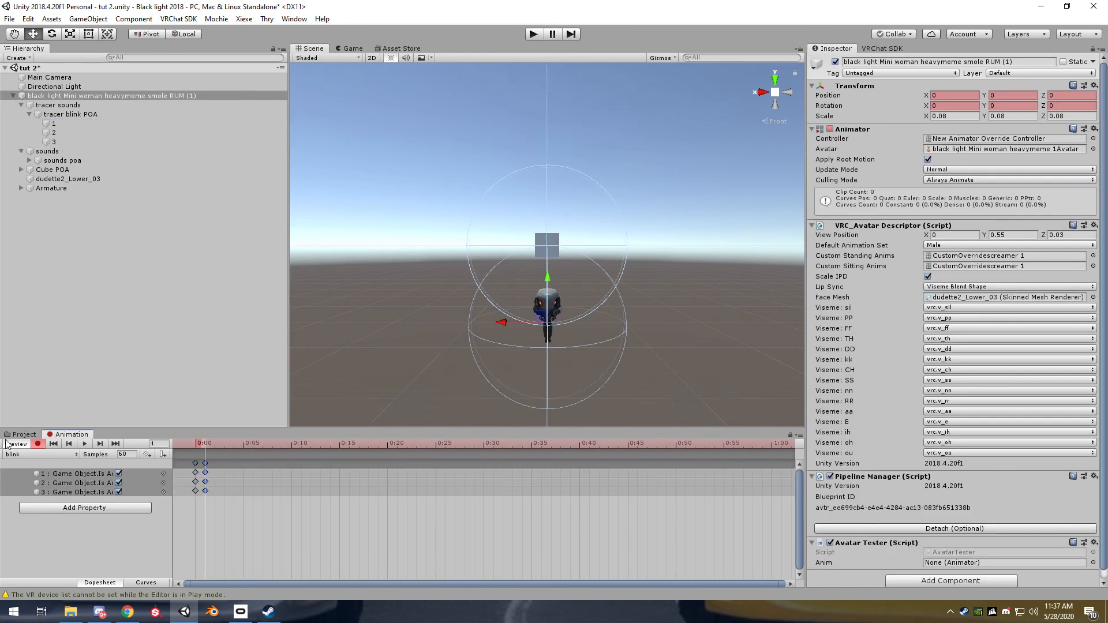
click(17, 445)
Run the scene, inspect audio source 1, and unlock the animation view to review the "tracer POA" keys of "tracer blink POA"
click(22, 434)
click(540, 36)
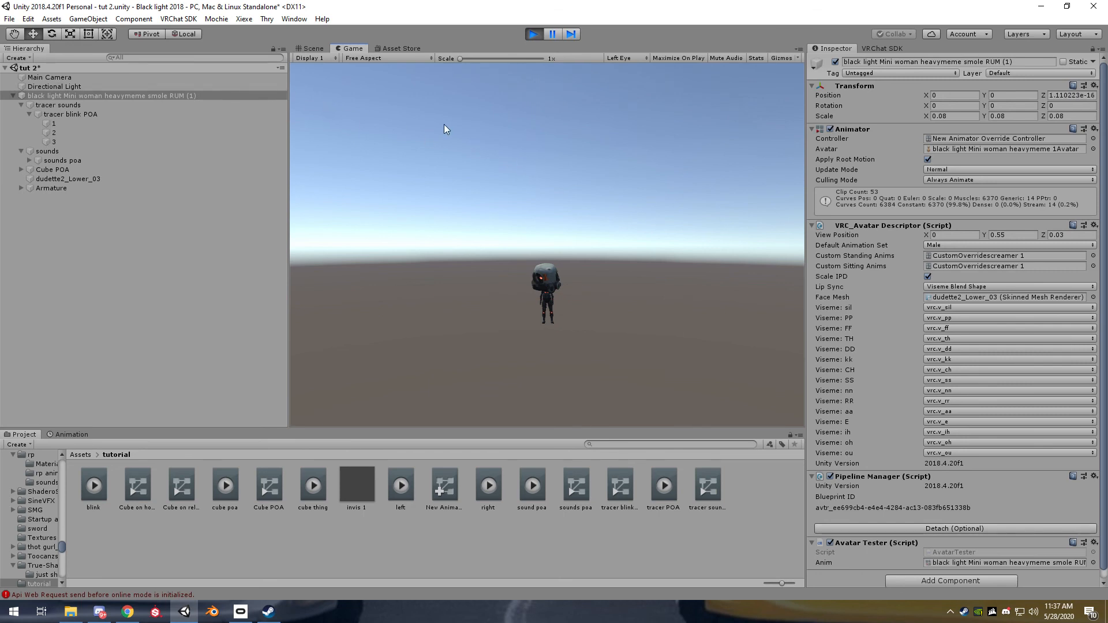
click(92, 122)
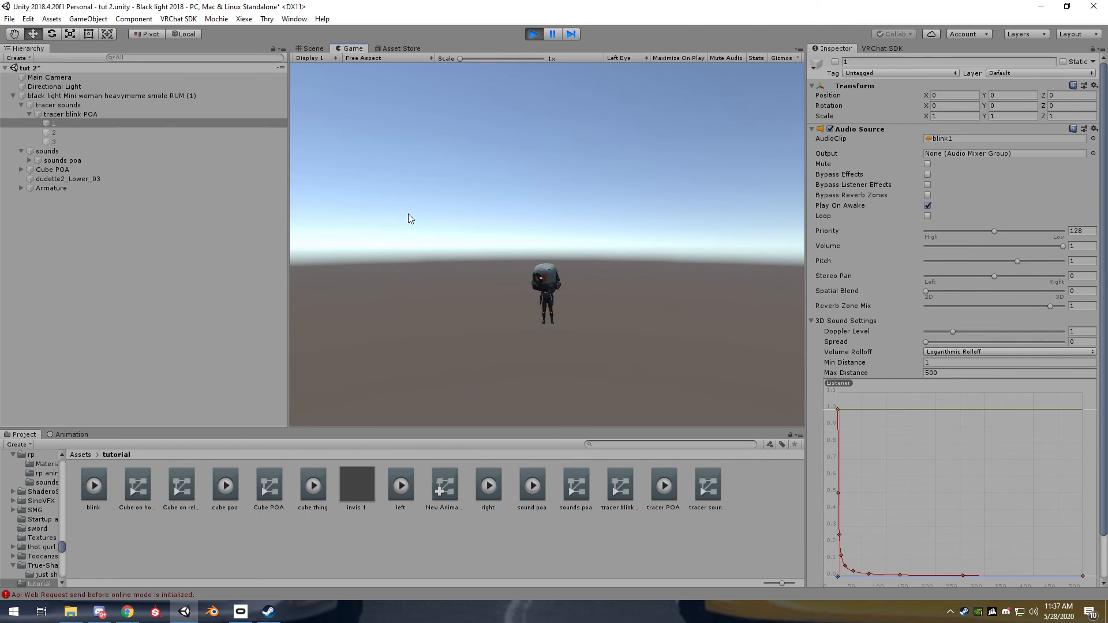
click(86, 434)
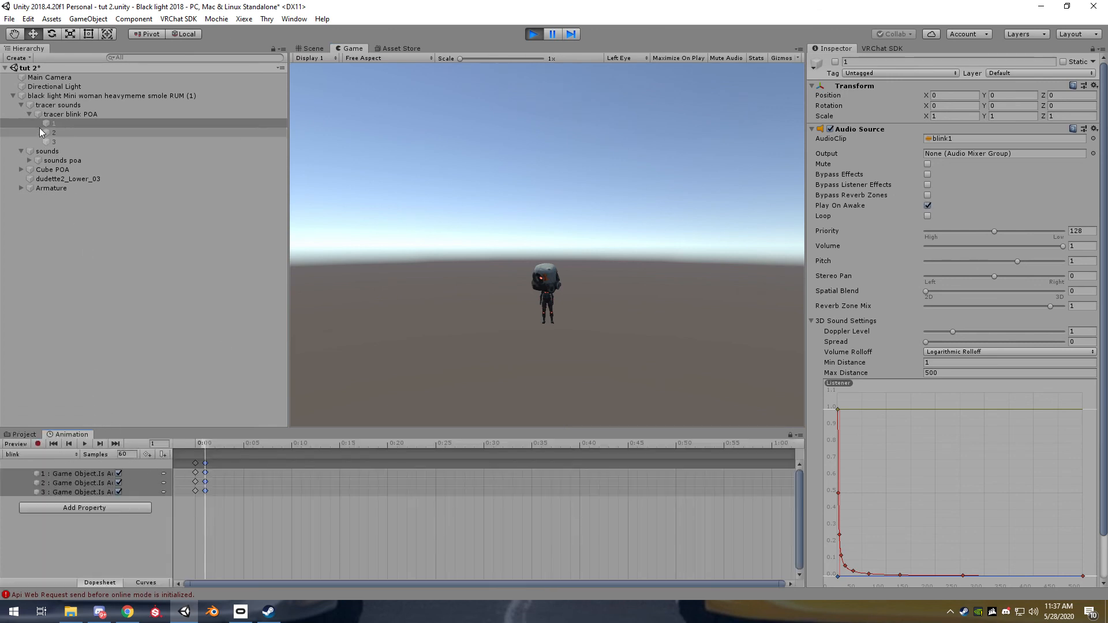
click(64, 115)
click(790, 434)
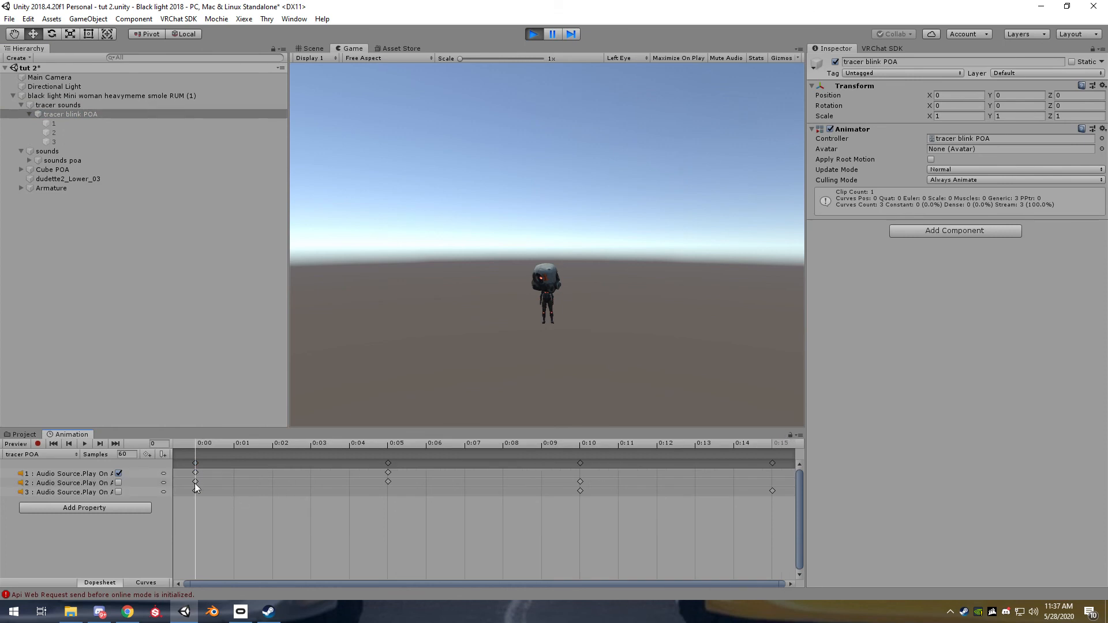
click(244, 366)
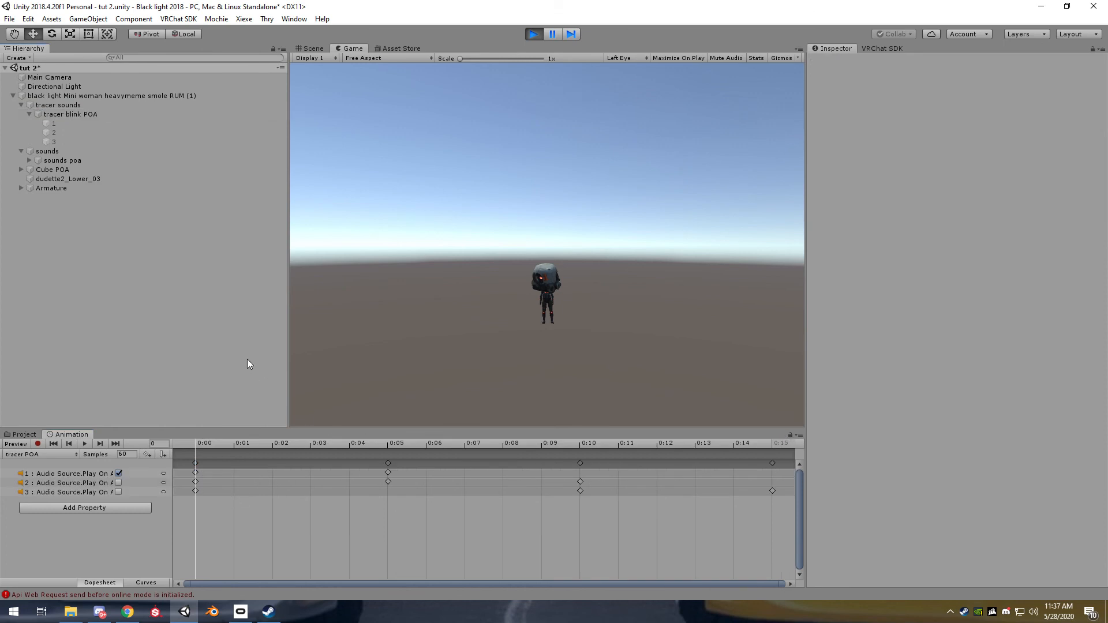